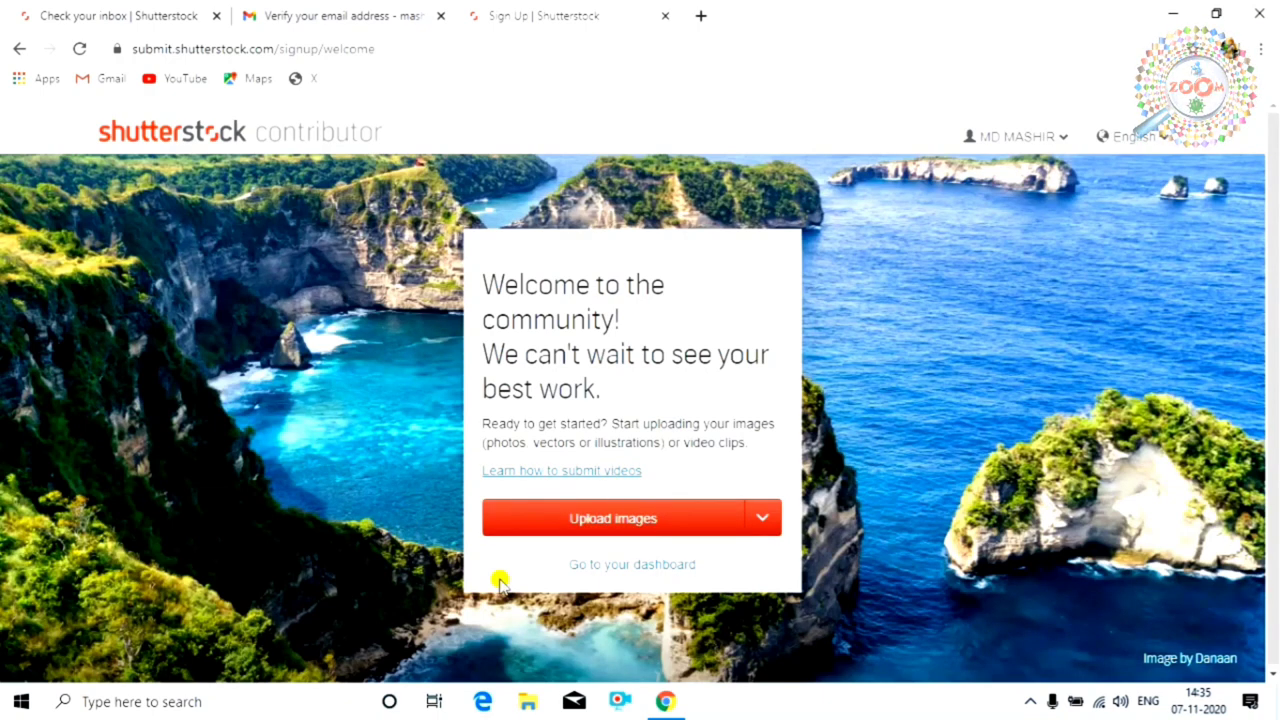
# - Go to the contributor dashboard and look through its profile, unpaid earnings, latest downloads and FAQ sections
pyautogui.click(666, 572)
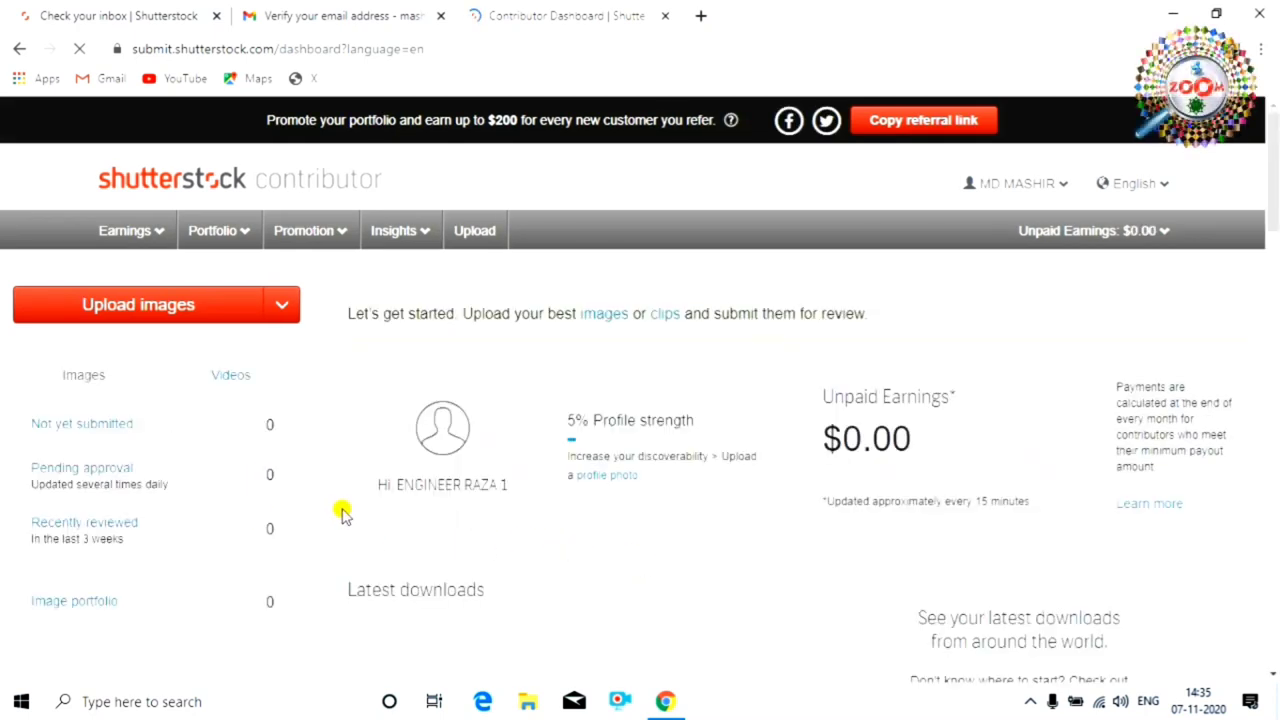
pyautogui.scroll(-1, 470, 535)
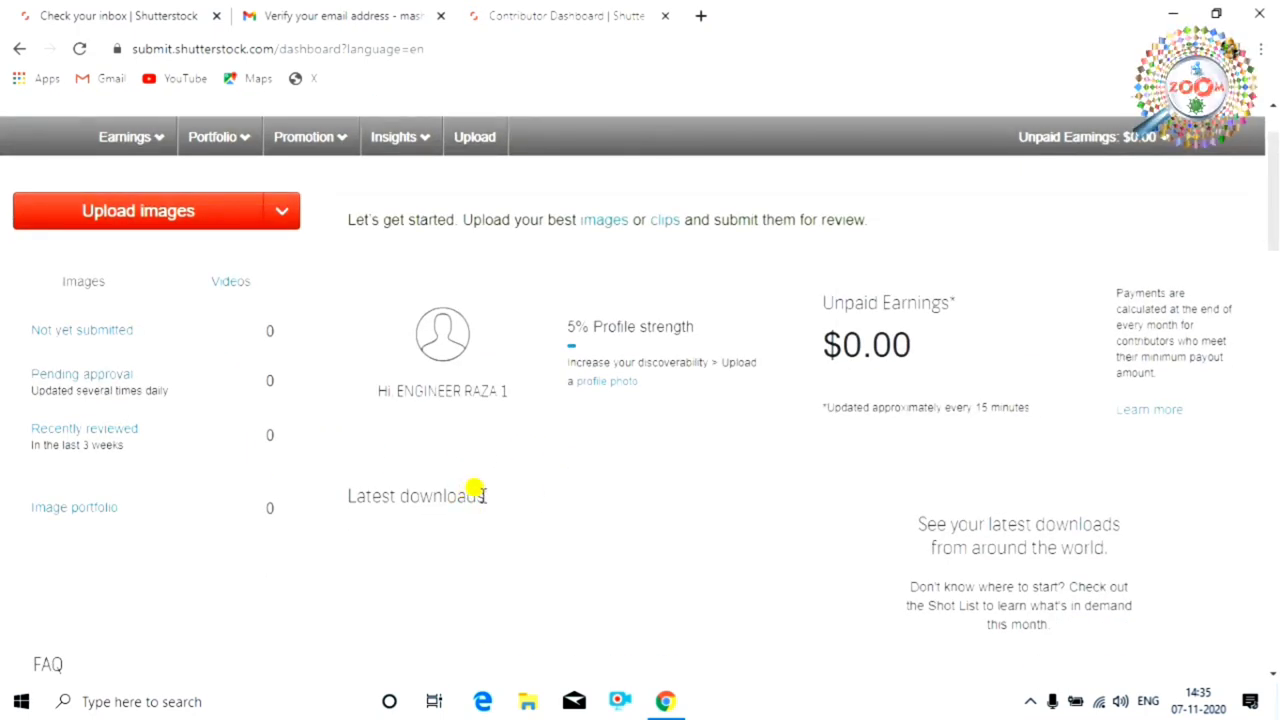
pyautogui.scroll(-3, 549, 496)
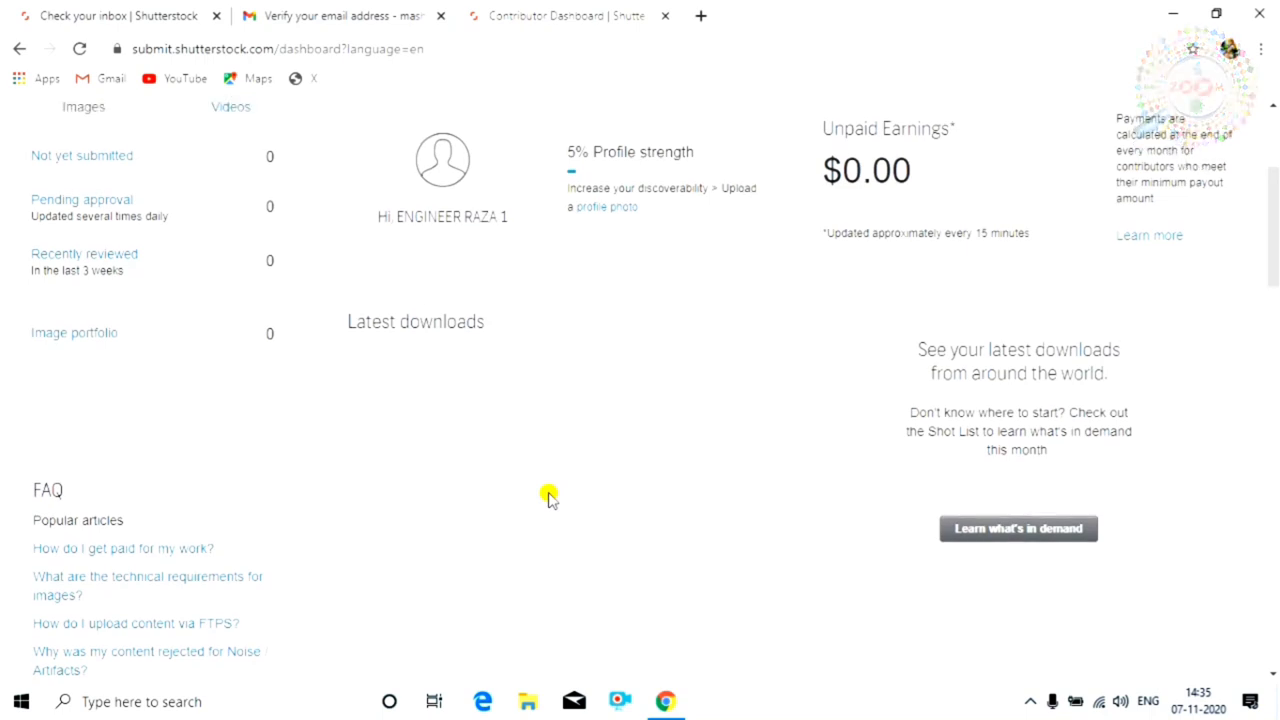
pyautogui.scroll(3, 545, 497)
pyautogui.scroll(-1, 514, 505)
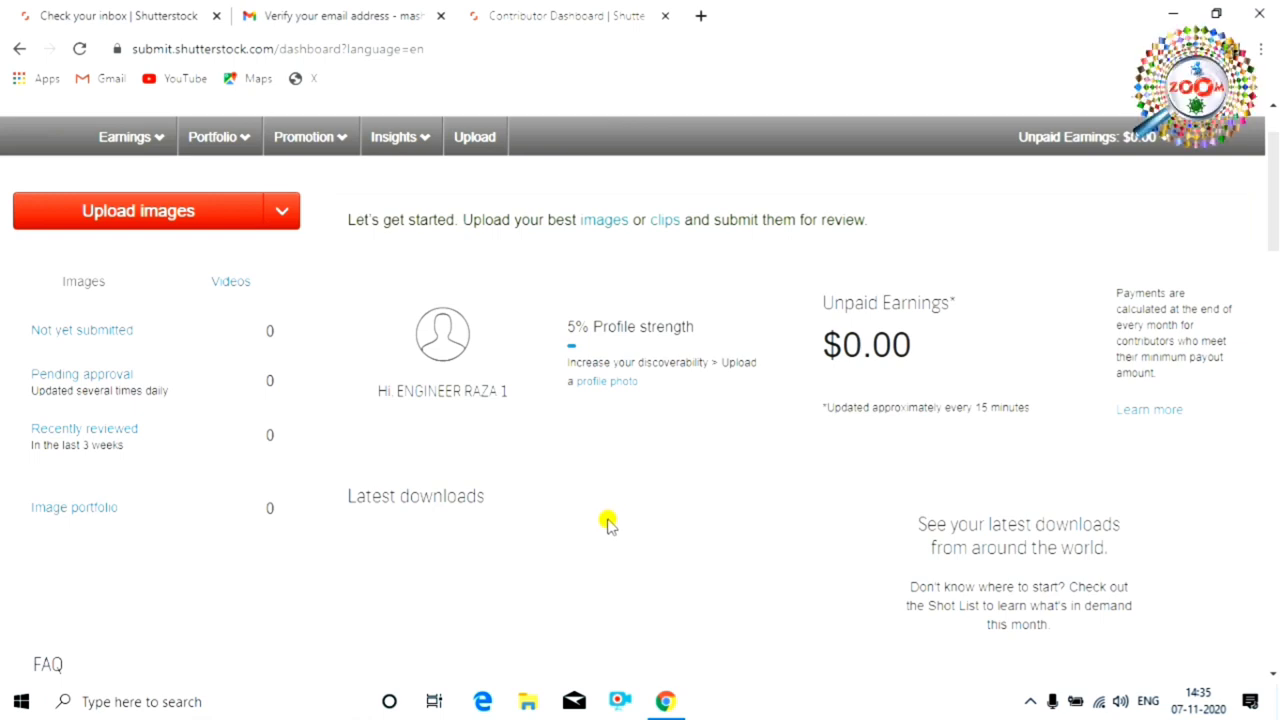
pyautogui.scroll(1, 605, 518)
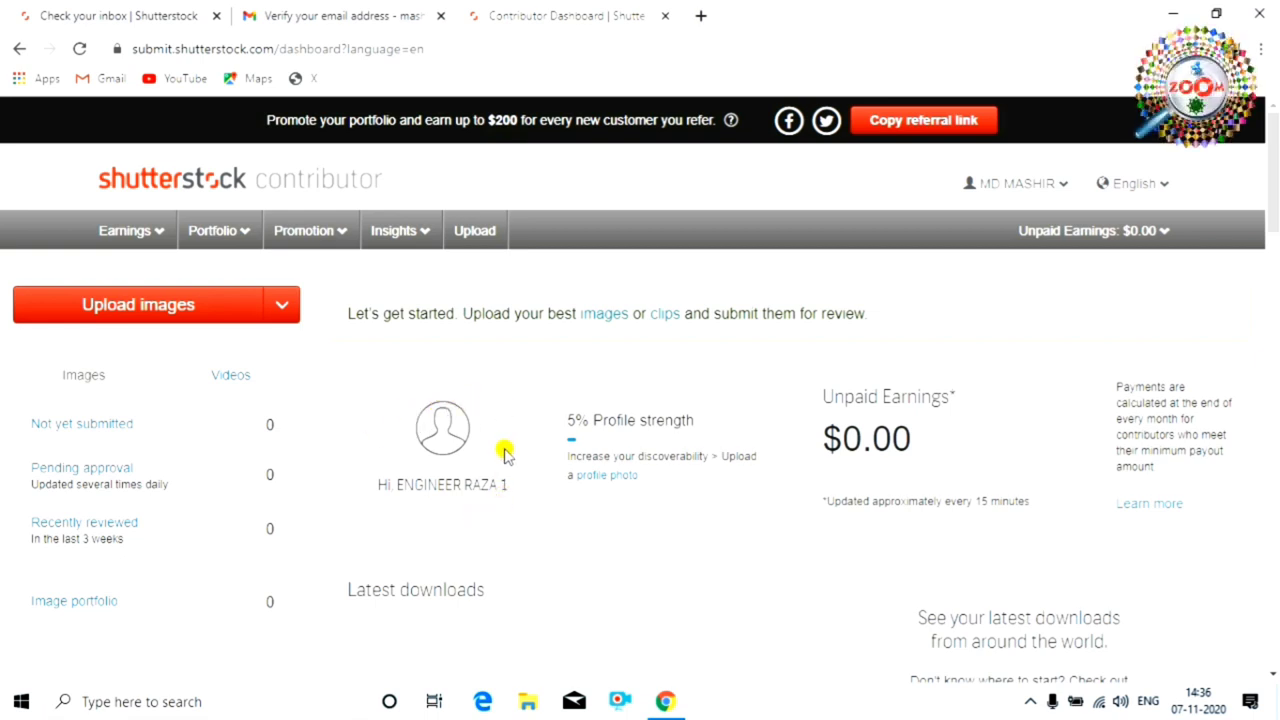
pyautogui.scroll(-6, 545, 508)
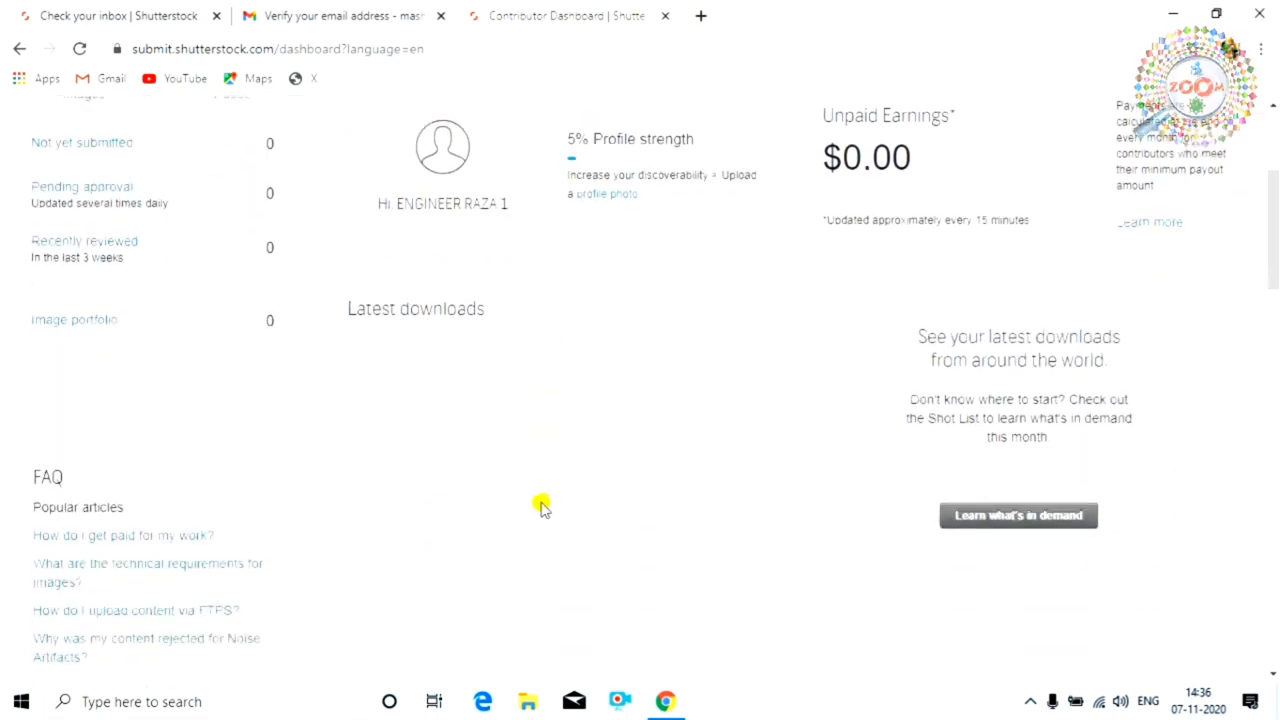
pyautogui.scroll(-1, 538, 503)
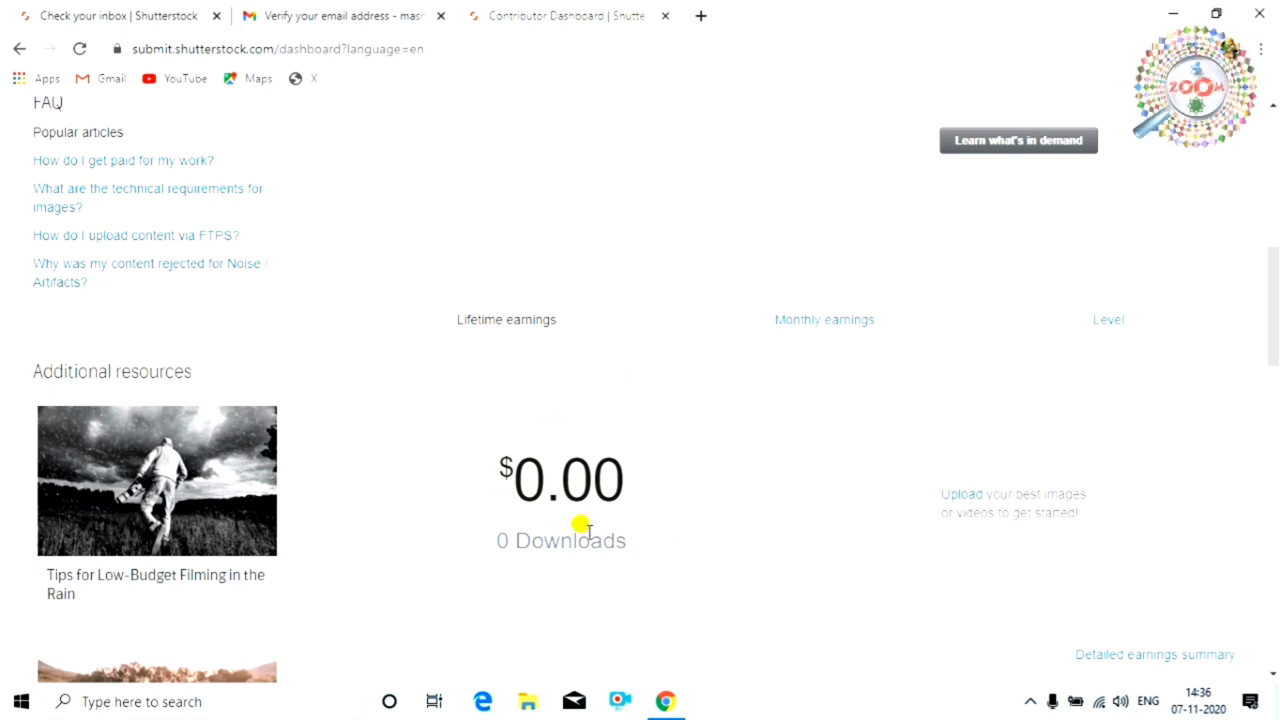
# - Examine the monthly earnings and the contributor levels for images and videos on the dashboard
pyautogui.click(826, 322)
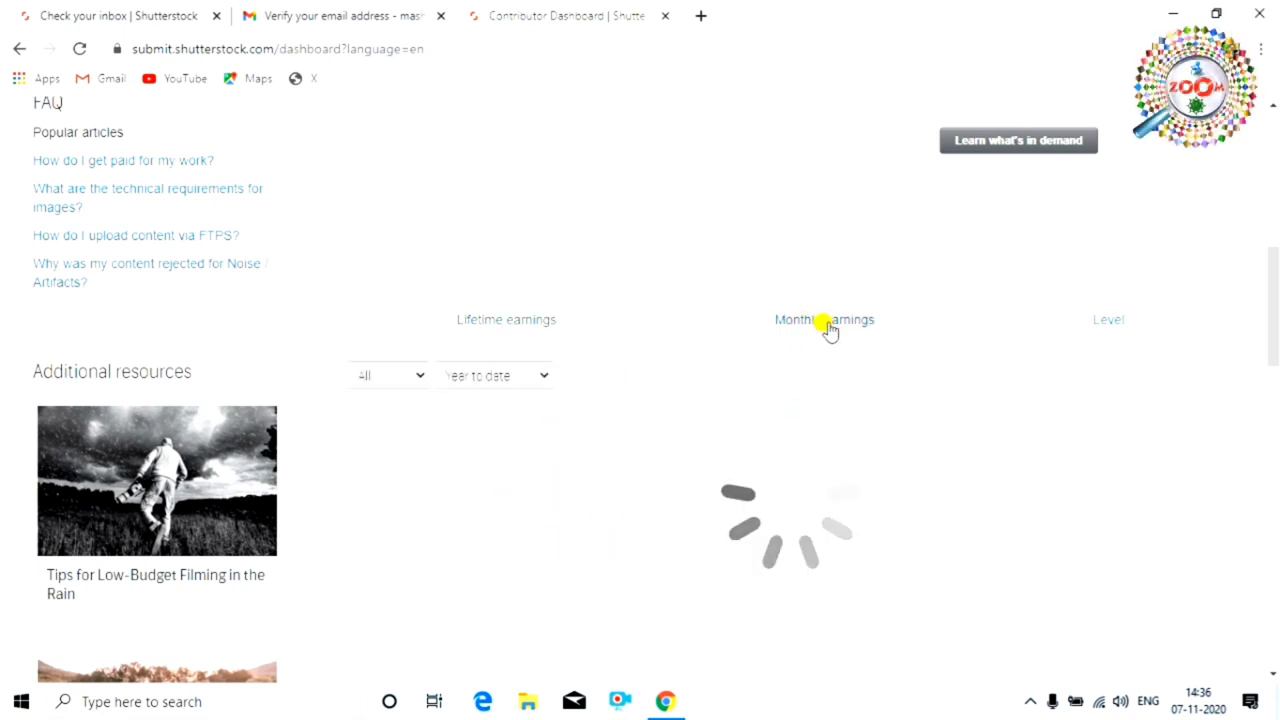
pyautogui.scroll(-1, 690, 503)
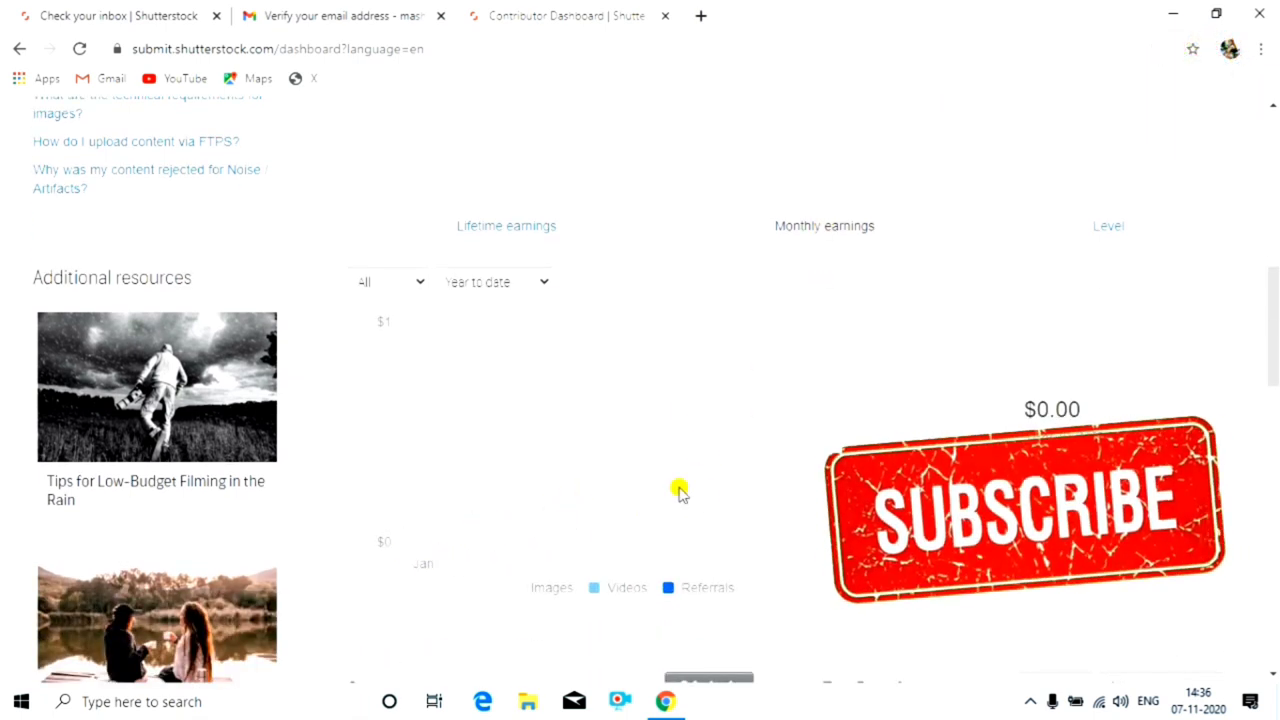
pyautogui.click(1113, 228)
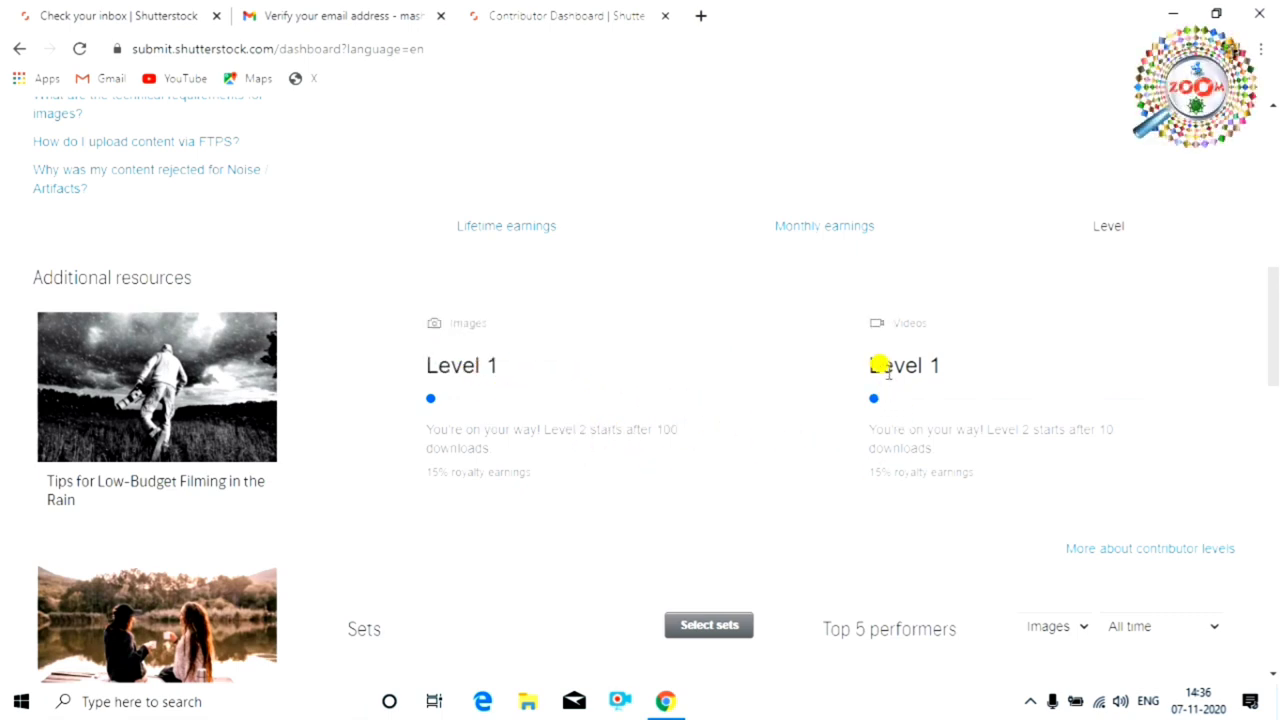
pyautogui.scroll(-2, 879, 460)
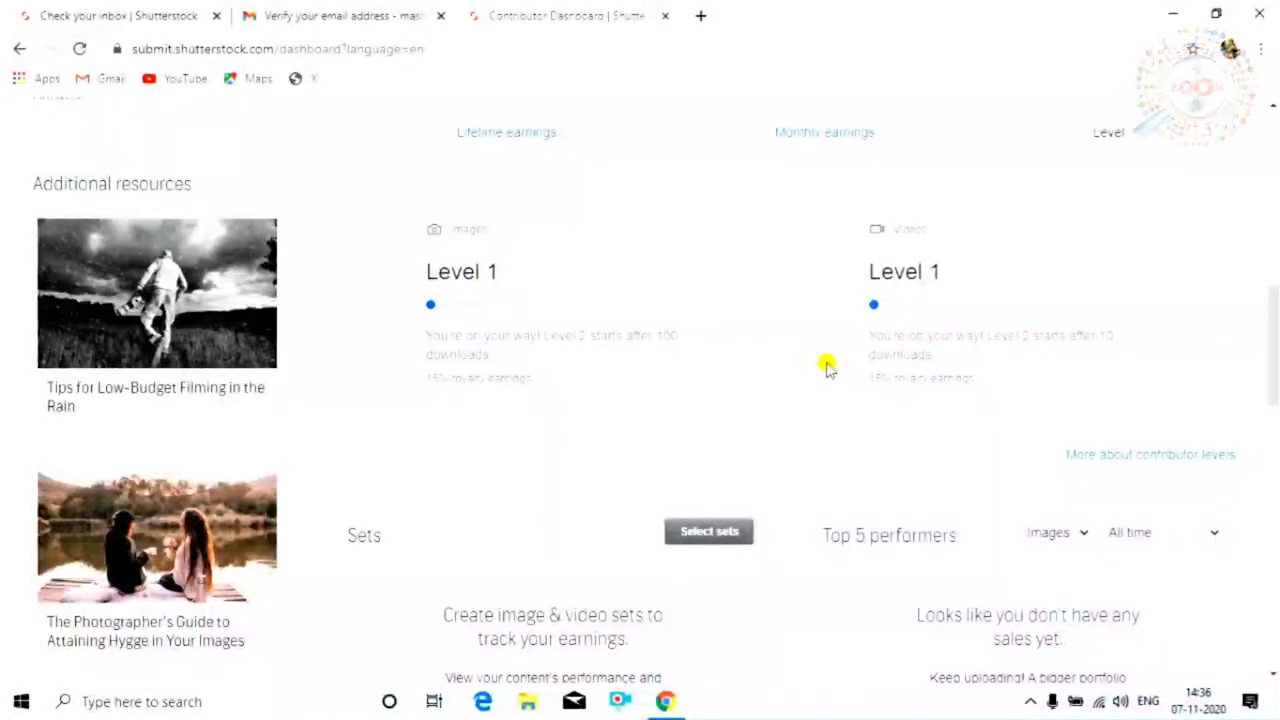
pyautogui.scroll(2, 1112, 332)
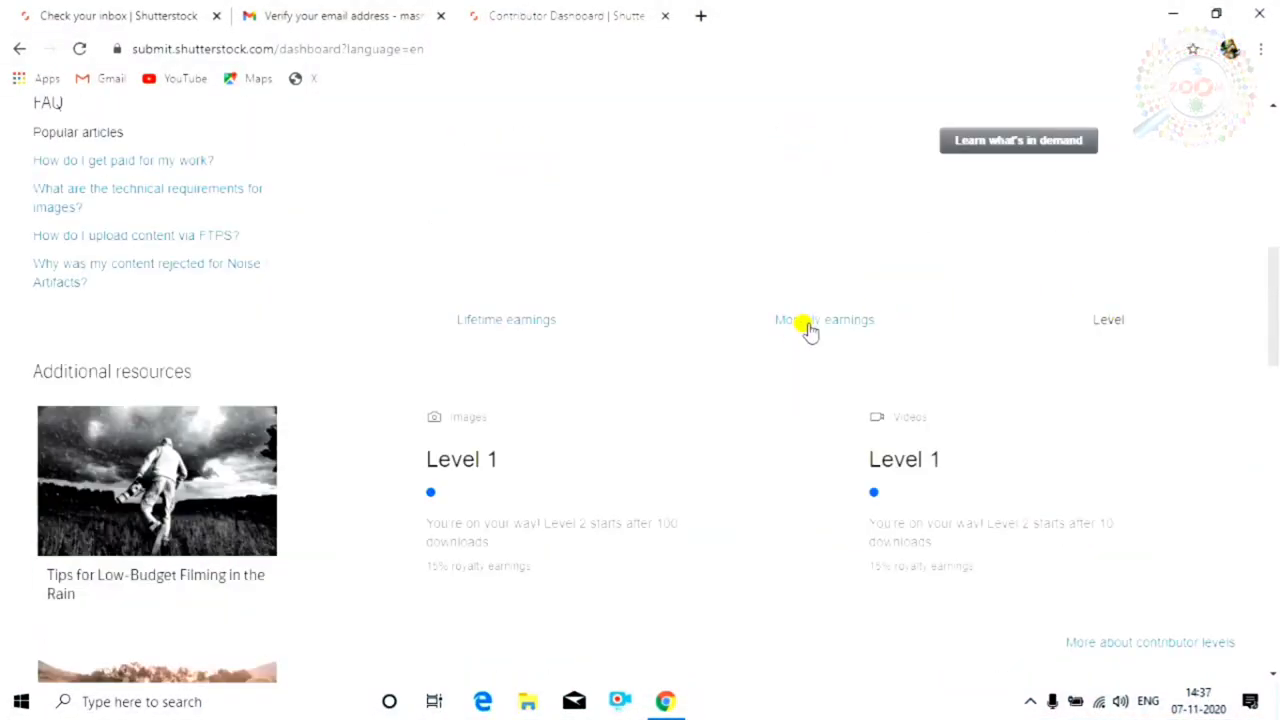
# - Check the lifetime earnings and show the monthly earnings for the past 3 months
pyautogui.click(508, 321)
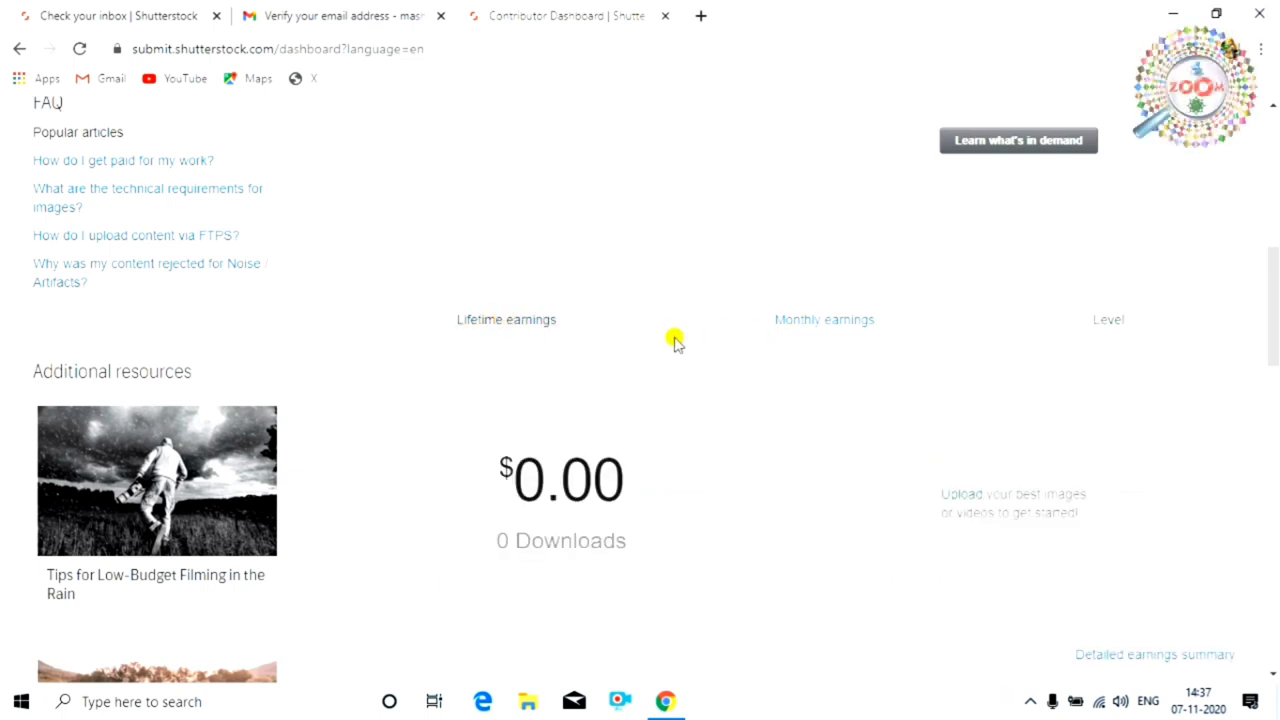
pyautogui.click(826, 321)
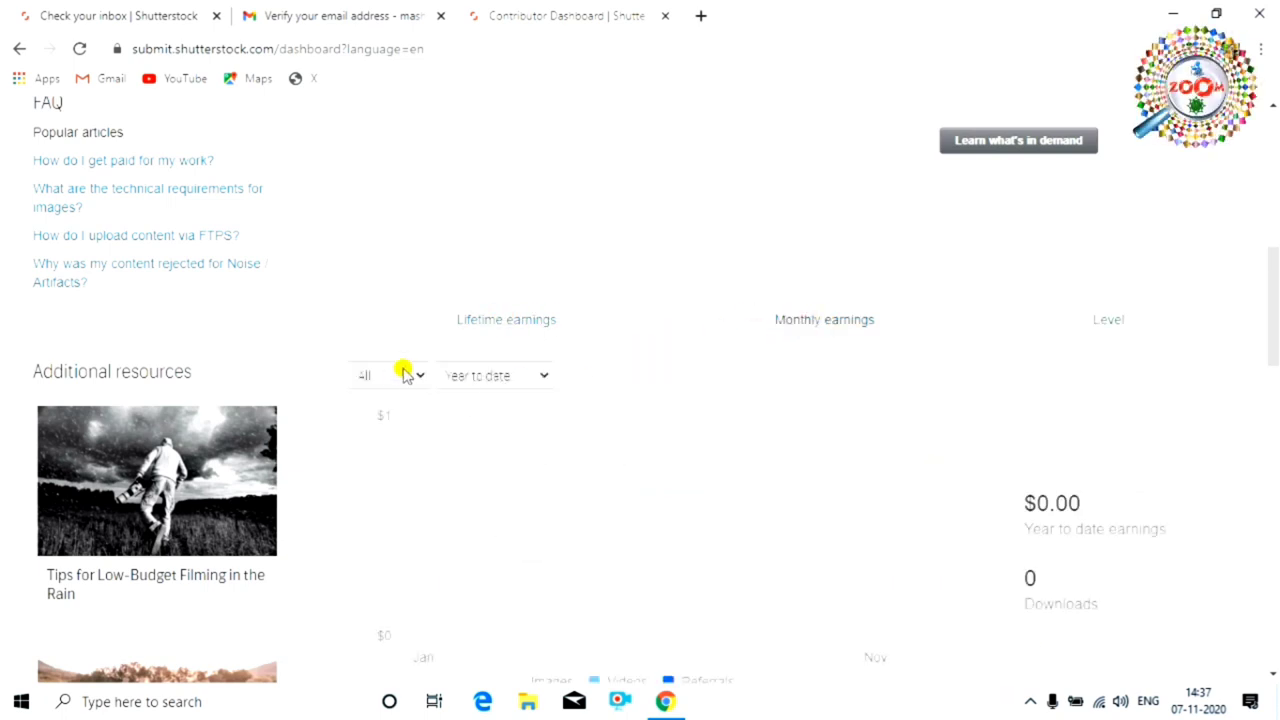
pyautogui.click(545, 378)
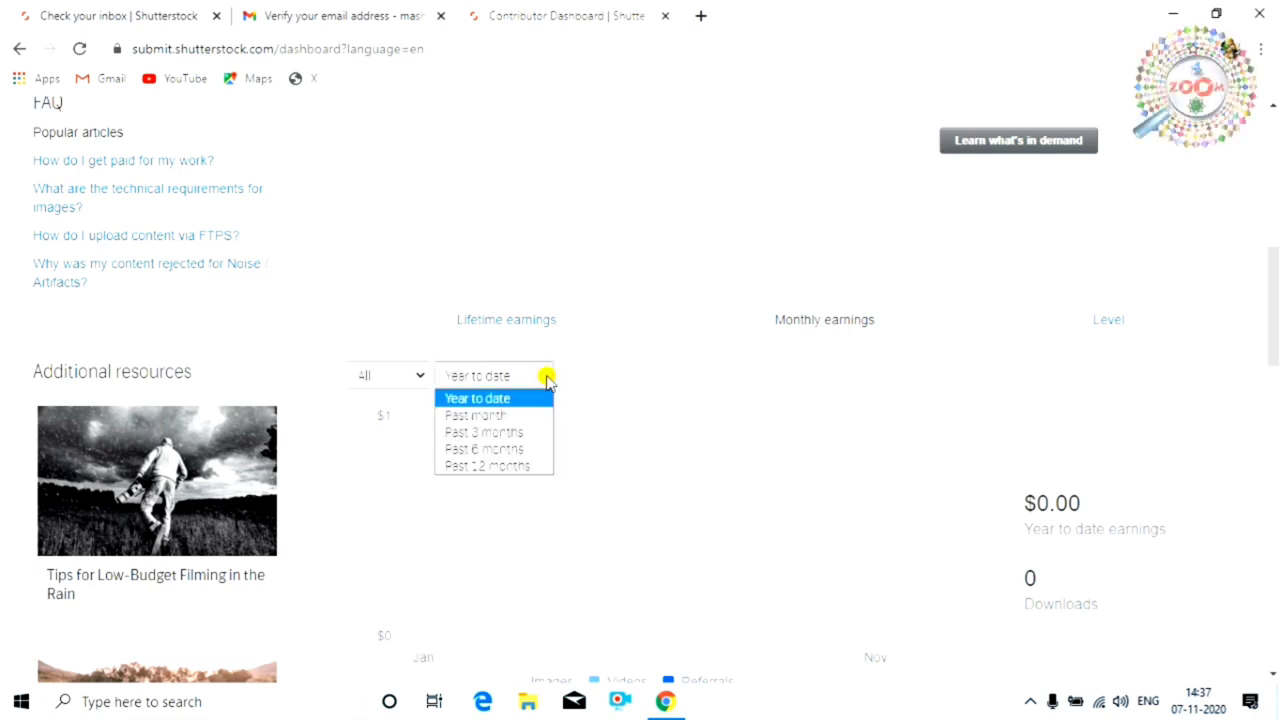
pyautogui.click(492, 432)
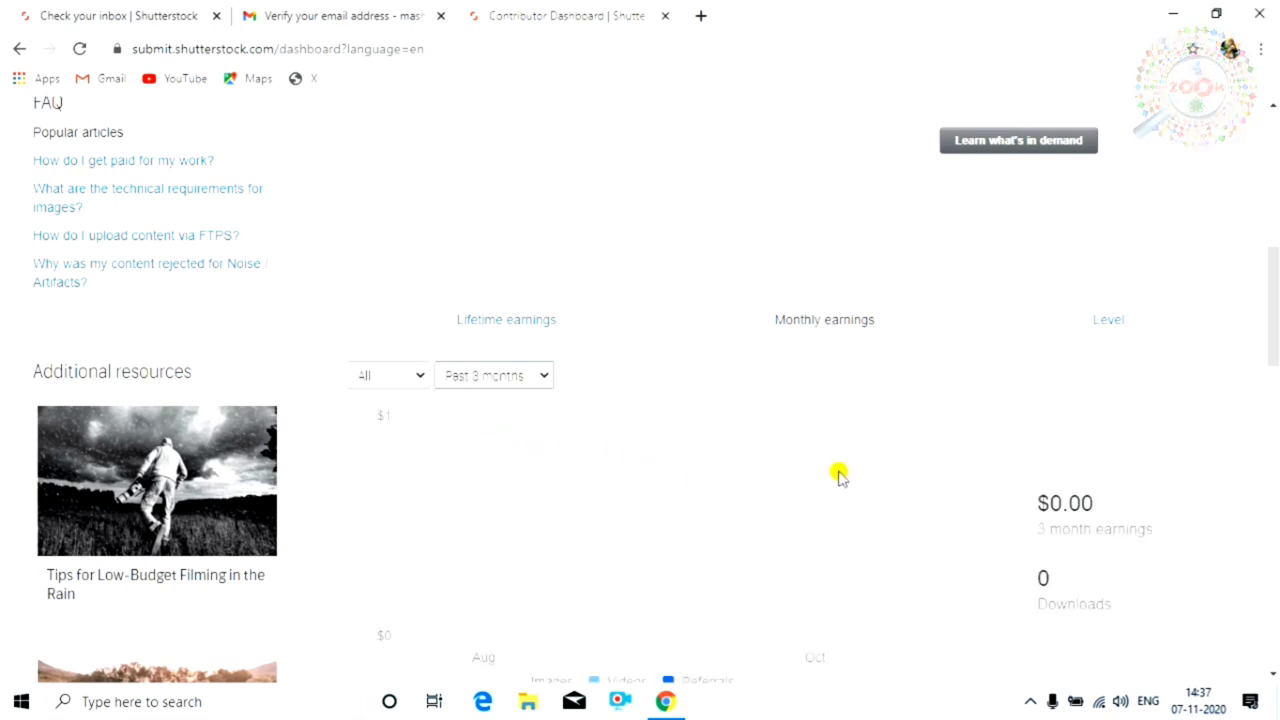
pyautogui.scroll(-1, 808, 472)
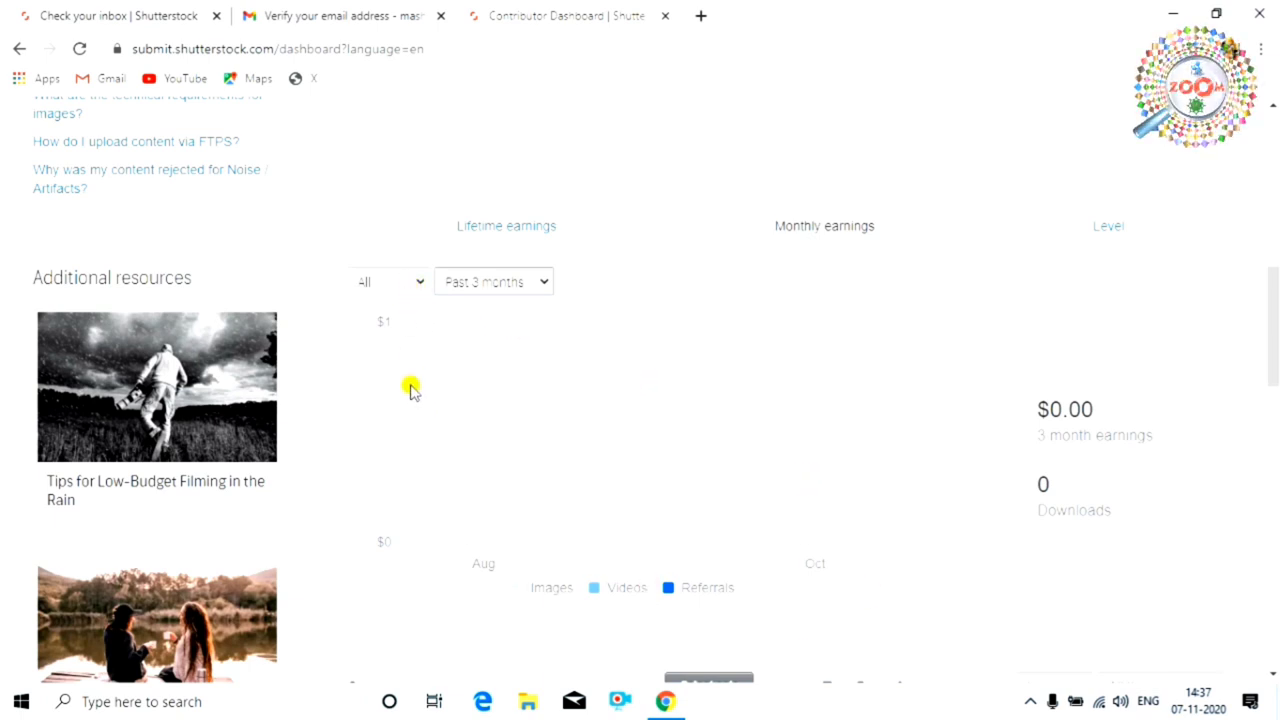
# - Filter the monthly earnings chart to Images over the past 12 months
pyautogui.click(417, 284)
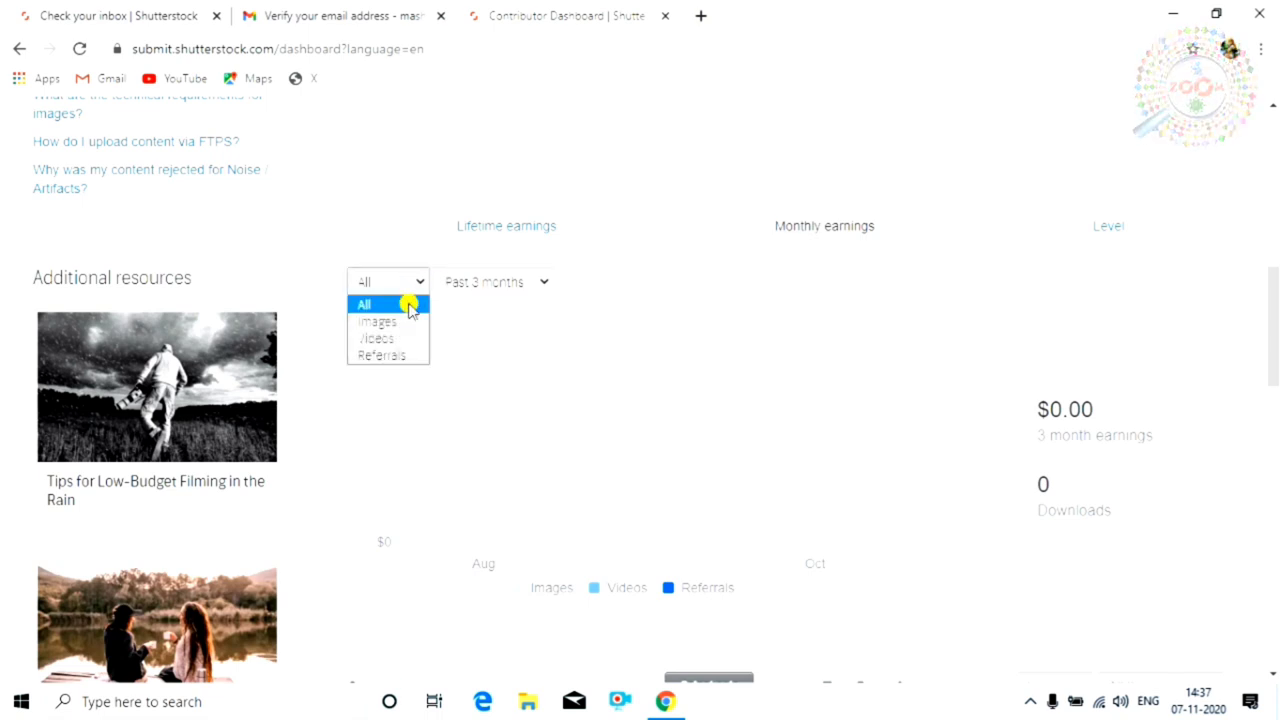
pyautogui.click(398, 321)
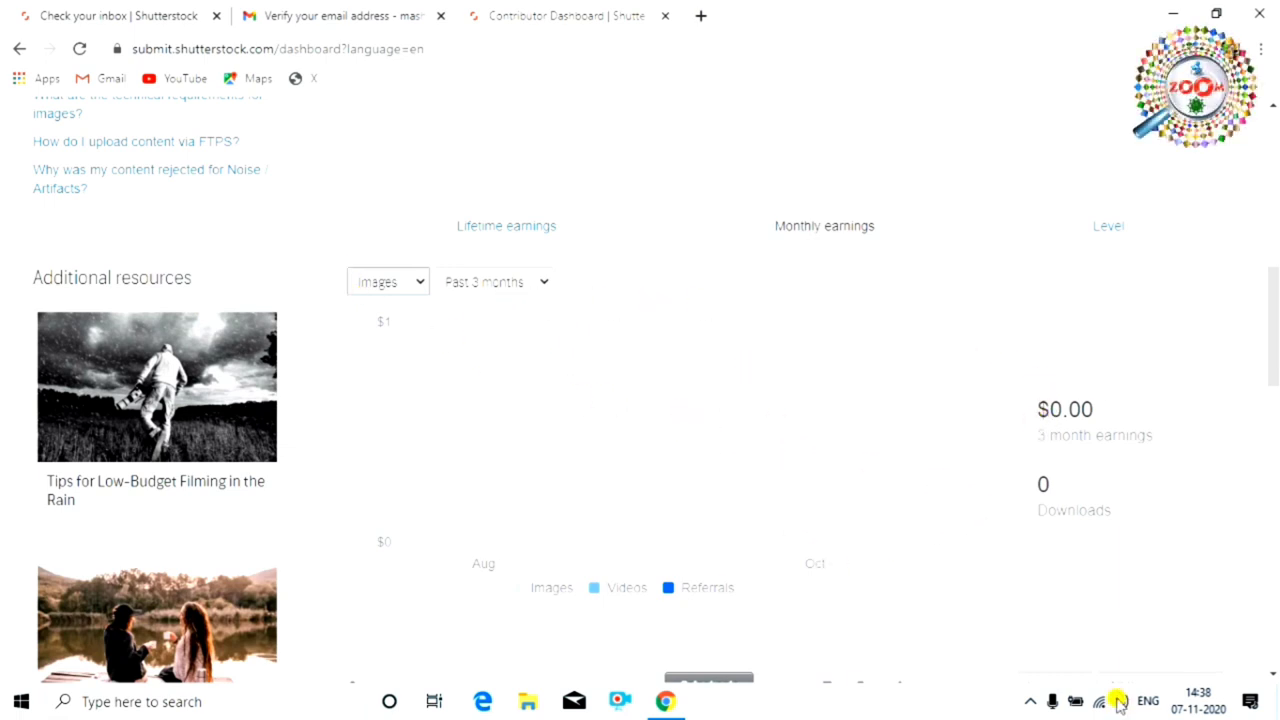
pyautogui.click(537, 286)
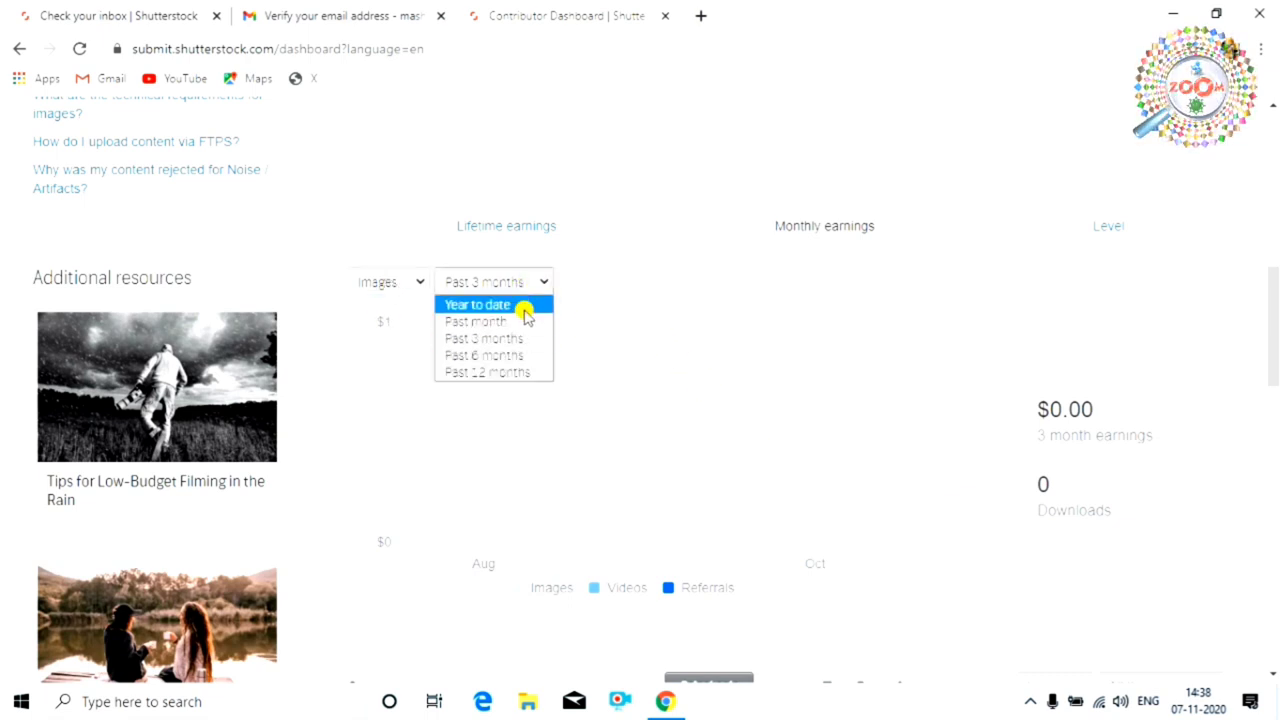
pyautogui.click(497, 371)
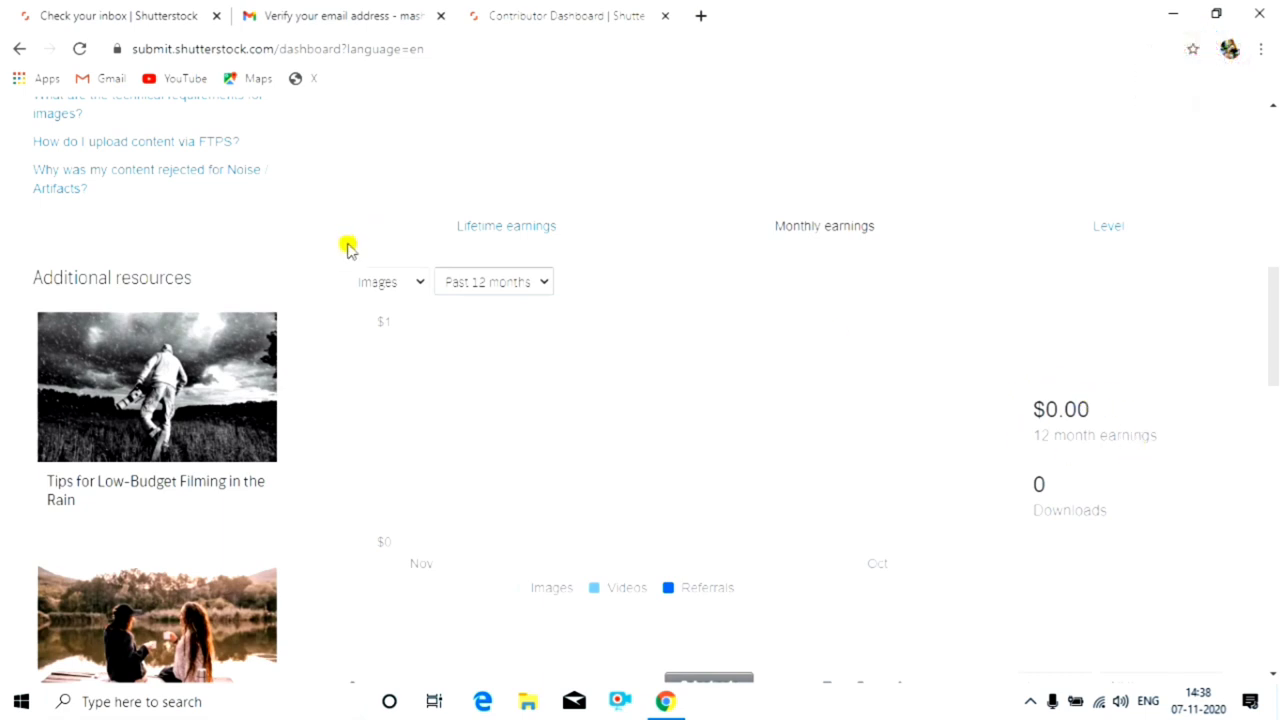
# - Filter the monthly earnings chart to Videos over the past 6 months
pyautogui.click(416, 283)
pyautogui.click(385, 337)
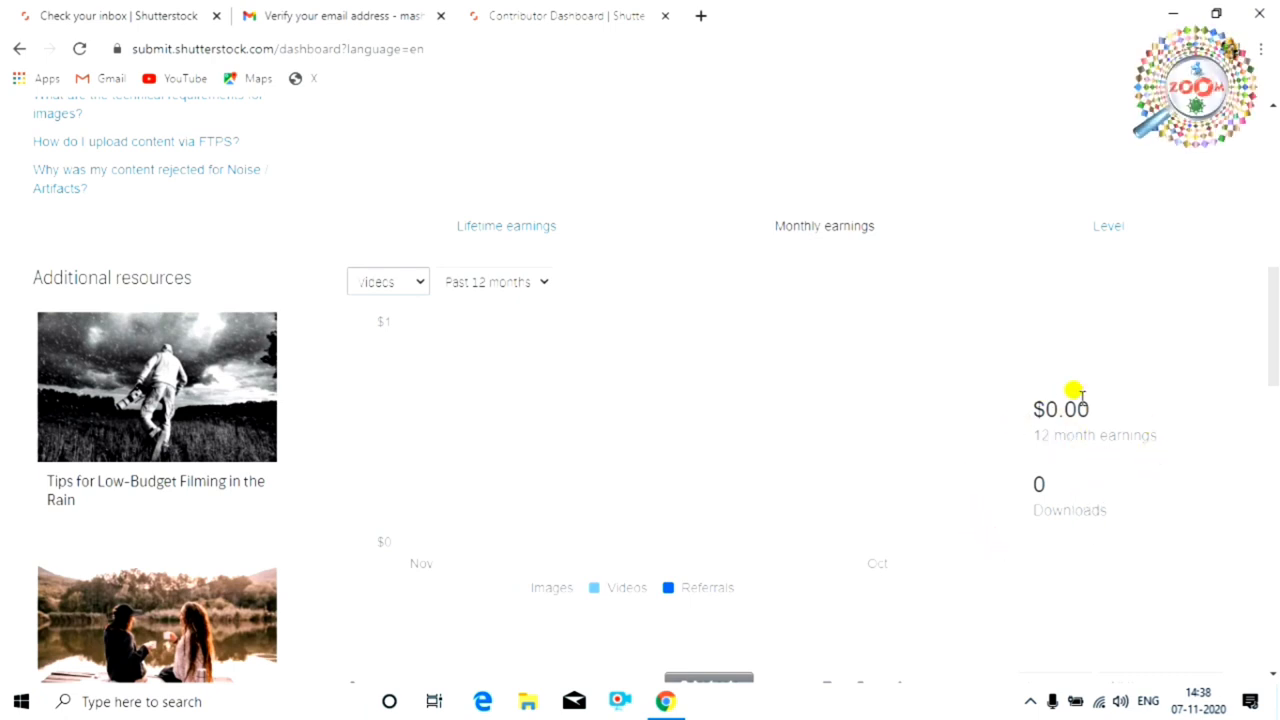
pyautogui.click(541, 284)
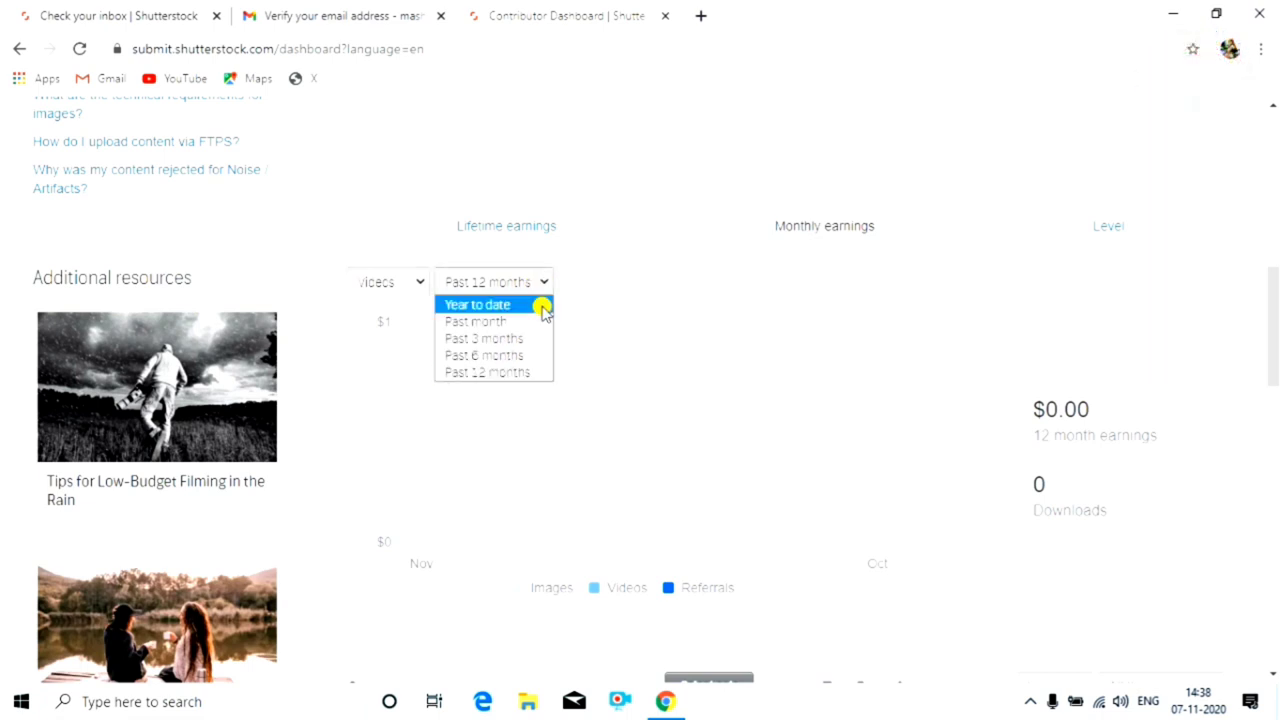
pyautogui.click(515, 355)
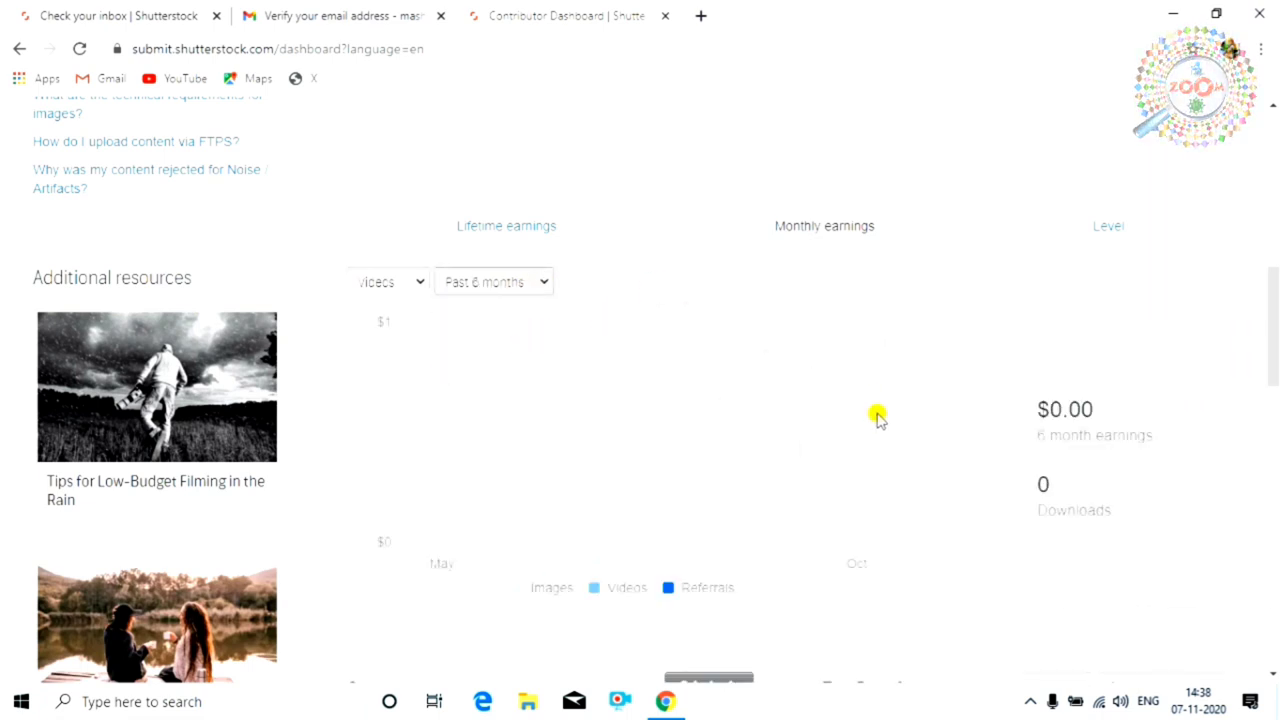
pyautogui.scroll(-1, 895, 479)
pyautogui.scroll(2, 860, 471)
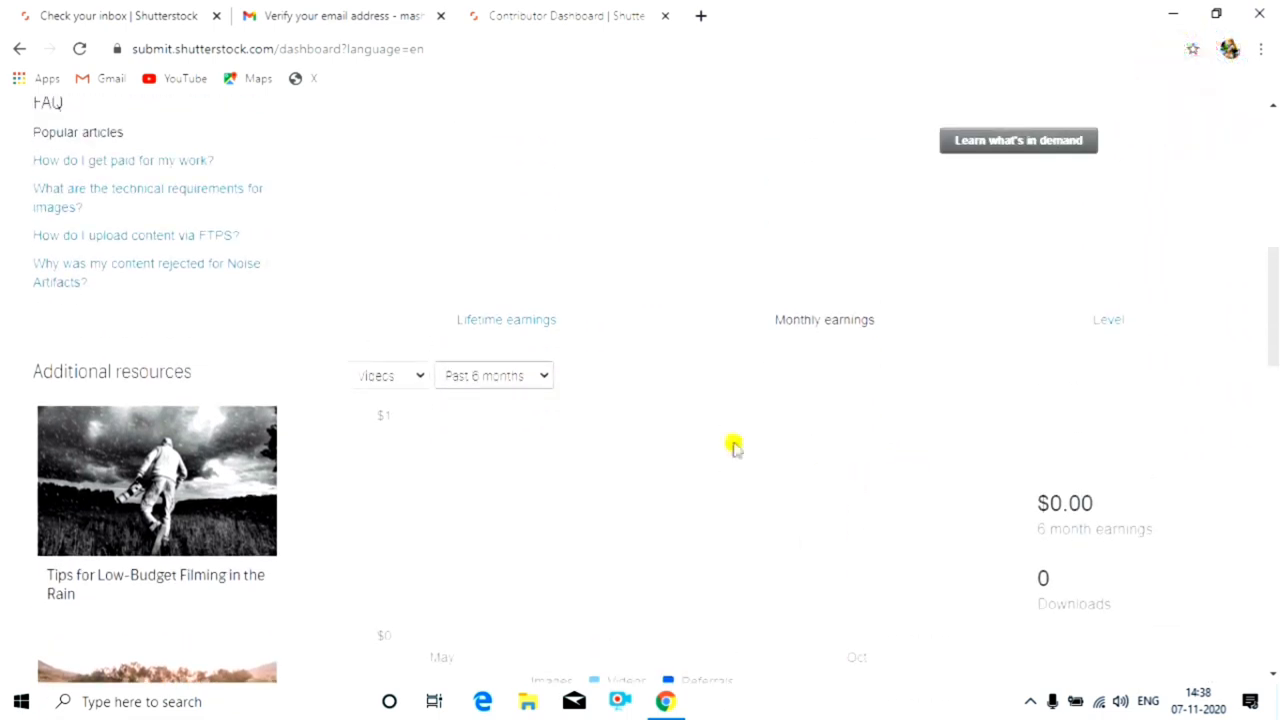
# - Return to the lifetime earnings view and show the submission status of videos instead of images
pyautogui.click(505, 324)
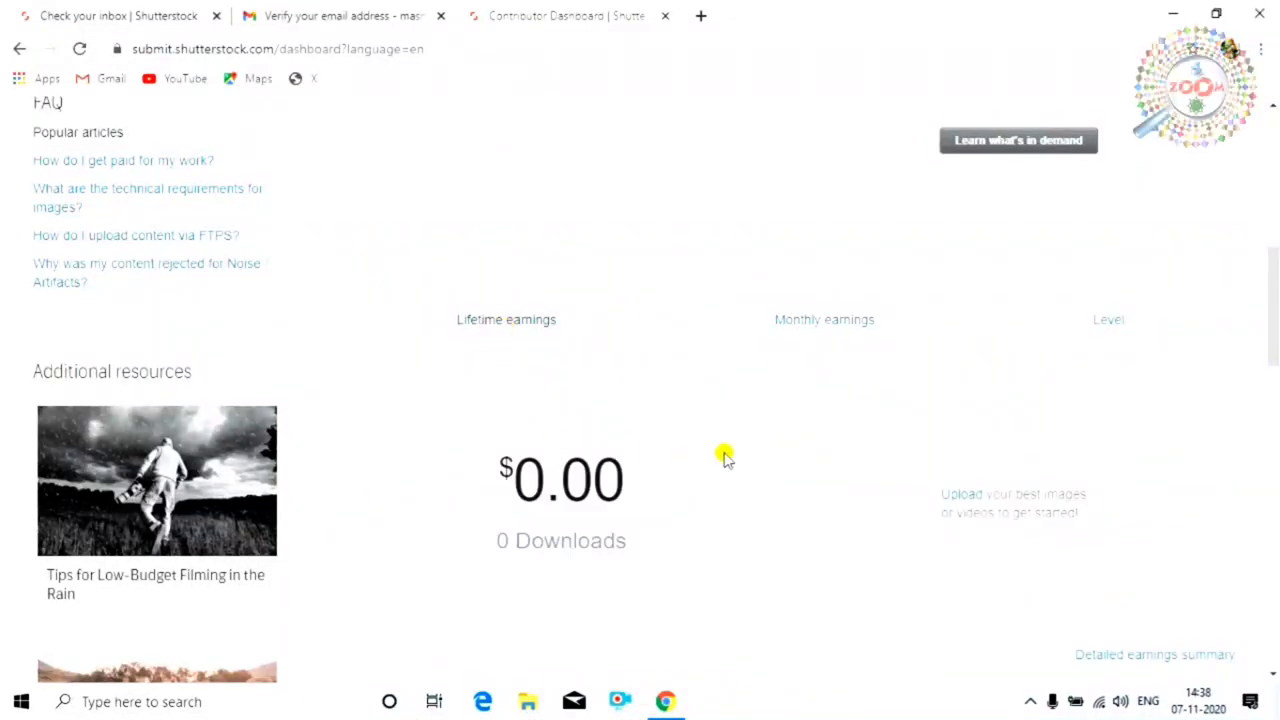
pyautogui.scroll(-1, 724, 456)
pyautogui.scroll(-1, 724, 456)
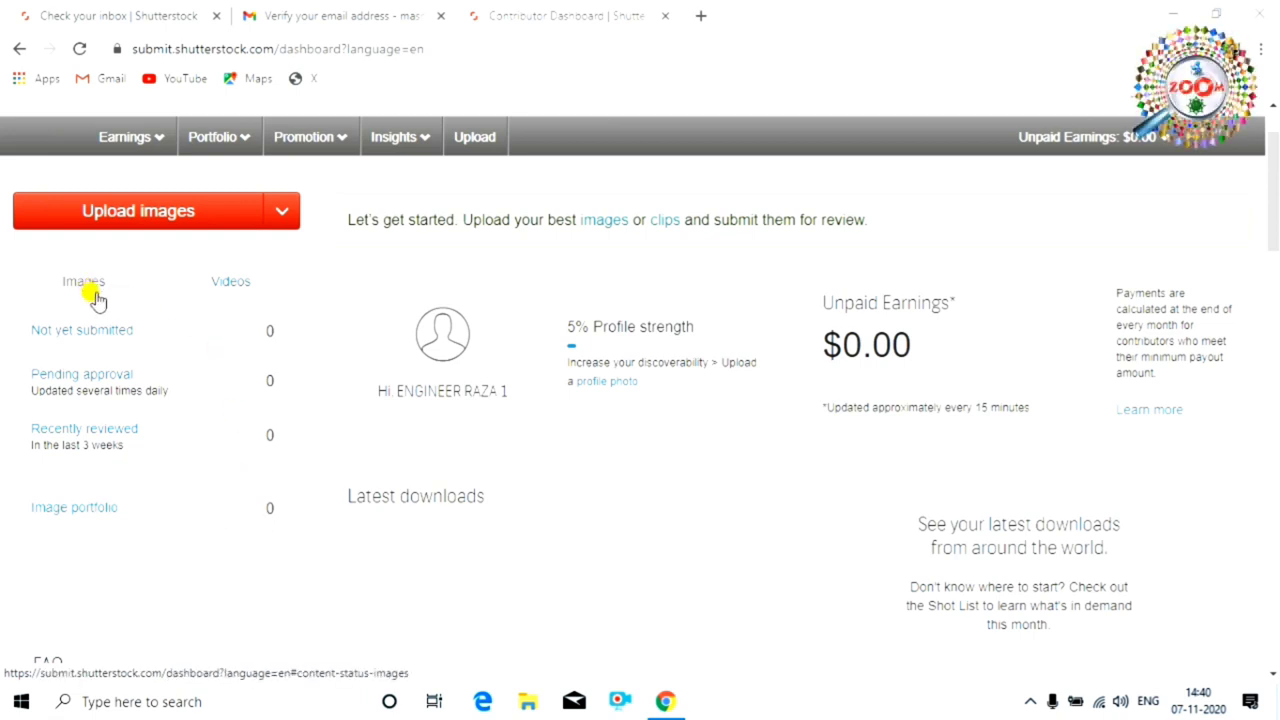
pyautogui.click(240, 285)
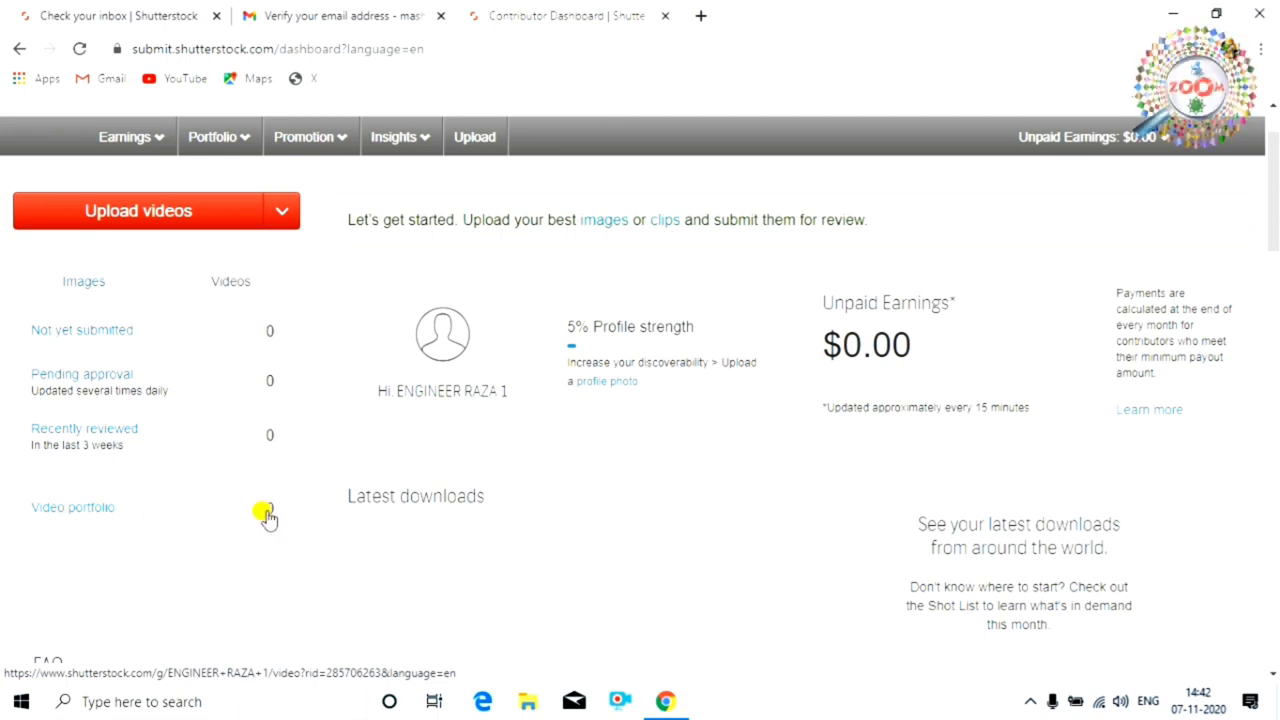
# - Open the account settings and review the account details, contact, payout and licensing sections
pyautogui.scroll(1, 265, 515)
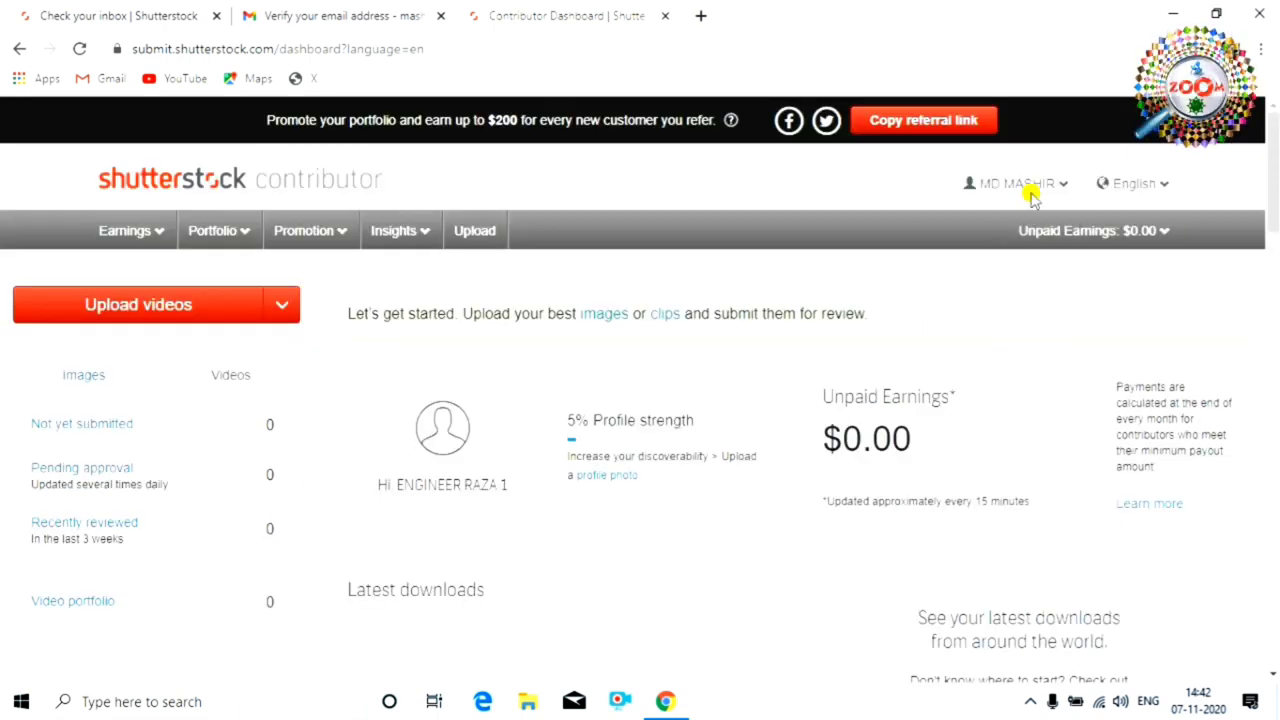
pyautogui.moveTo(1047, 190)
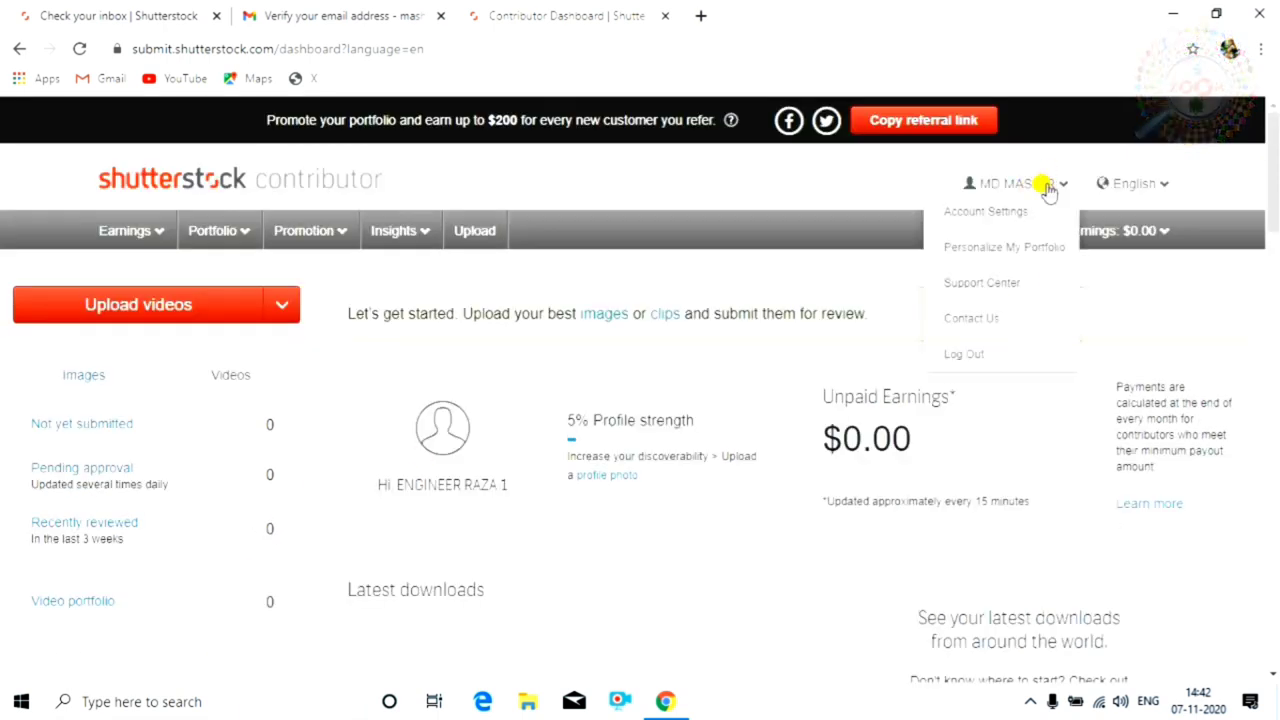
pyautogui.click(1004, 211)
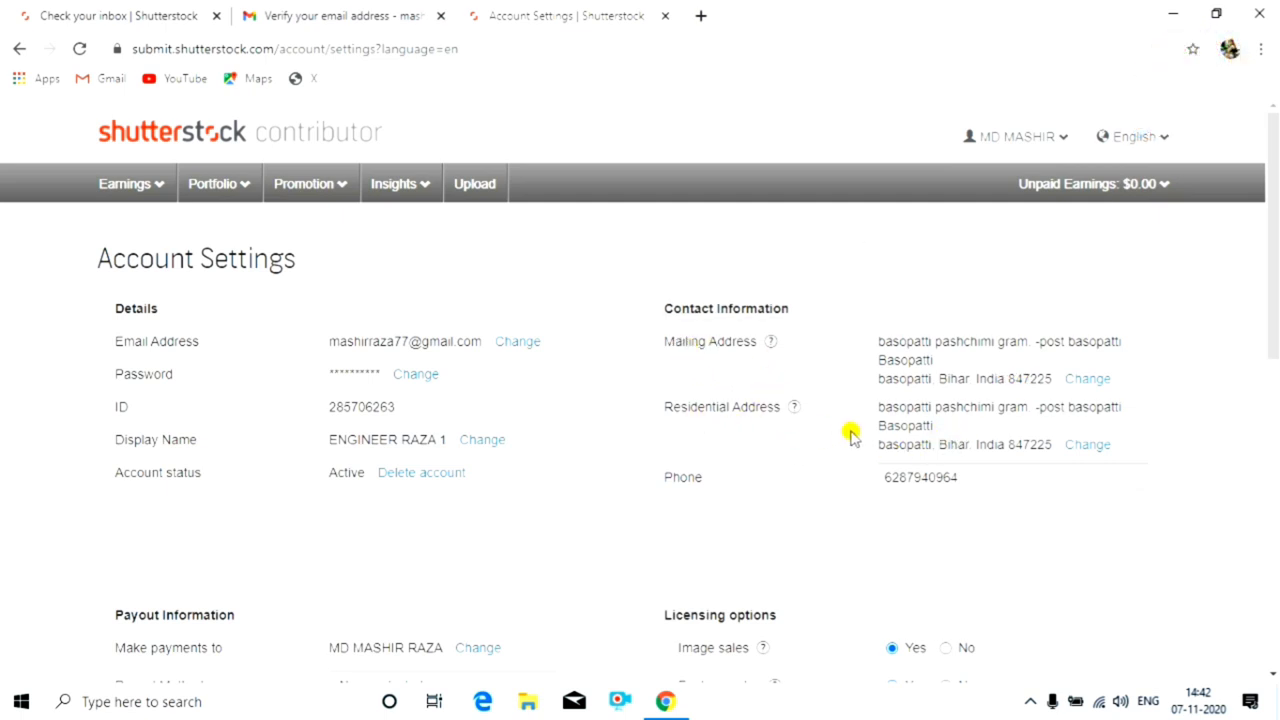
pyautogui.scroll(-3, 757, 486)
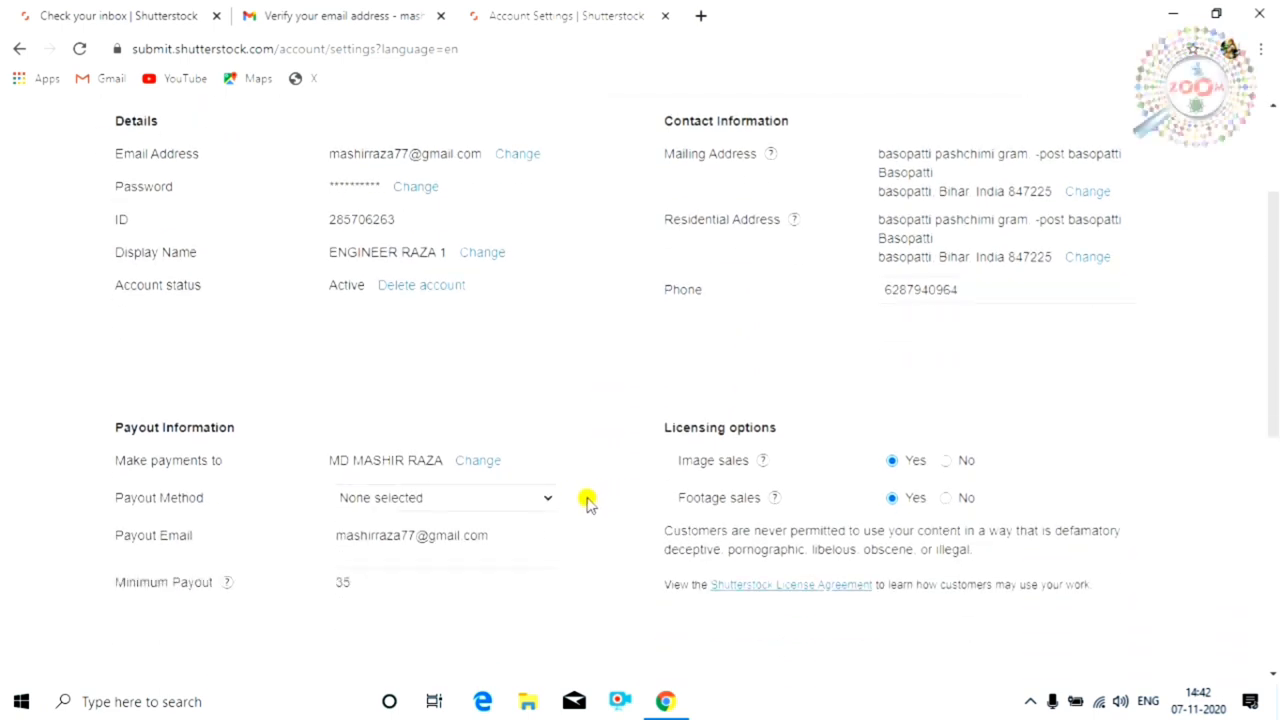
# - Set the payout method to PayPal in the payout information
pyautogui.scroll(-1, 123, 440)
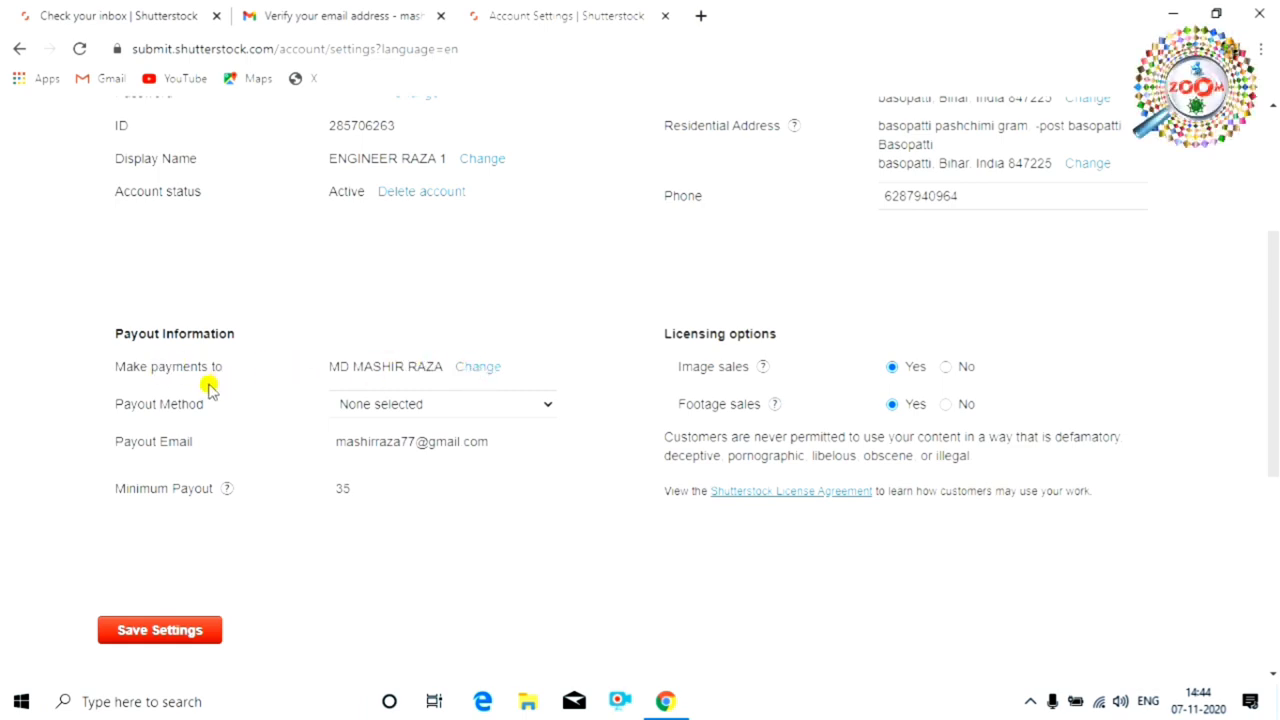
pyautogui.click(505, 410)
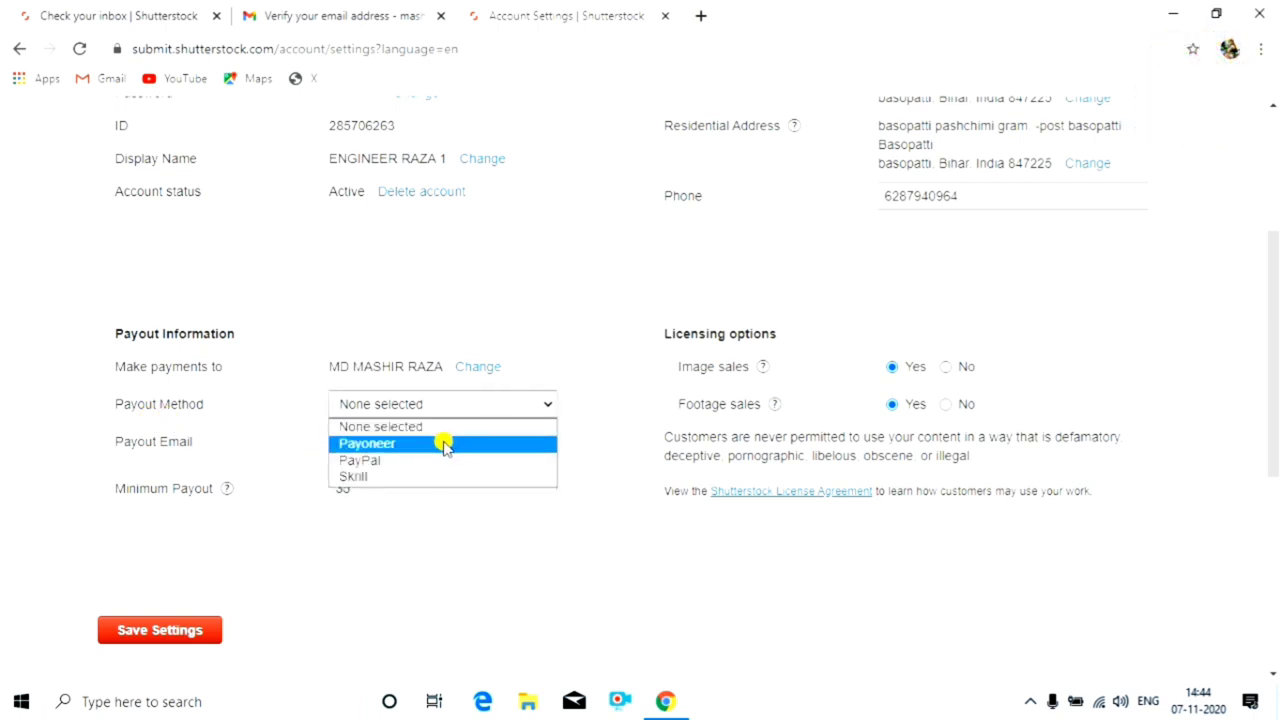
pyautogui.click(392, 462)
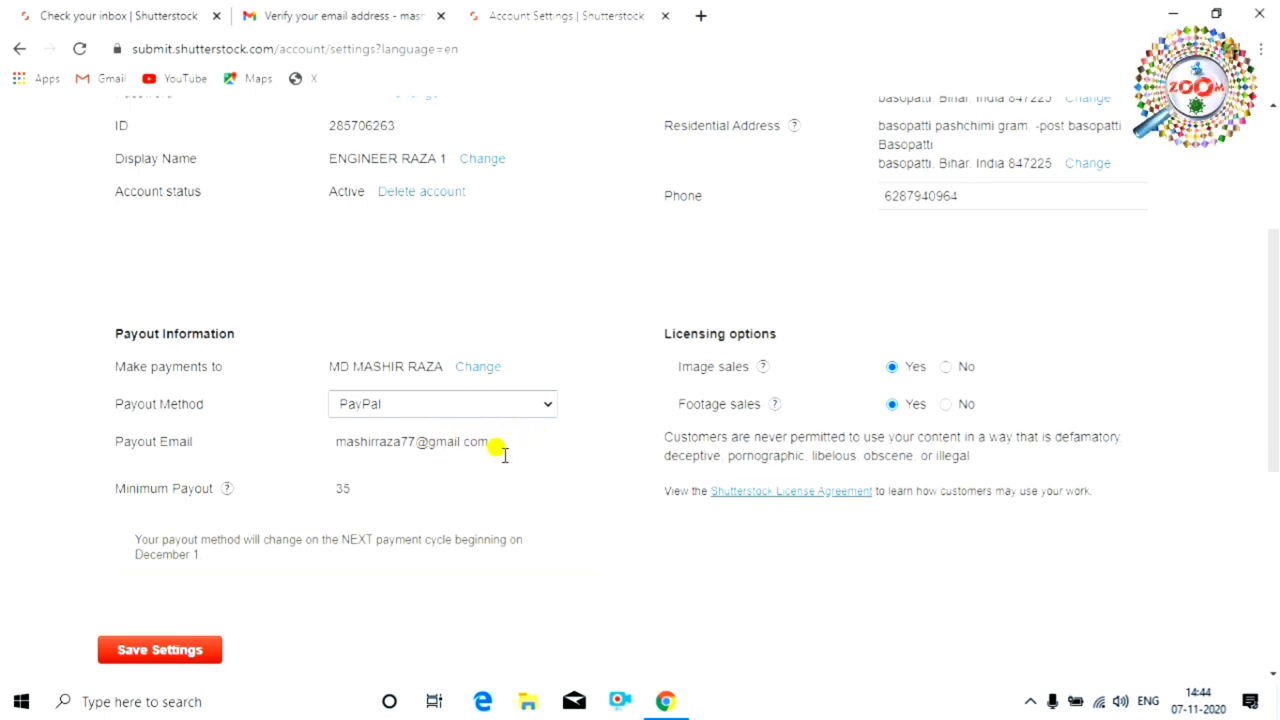
# - Correct the payout email for PayPal and set the minimum payout to 100
pyautogui.click(413, 436)
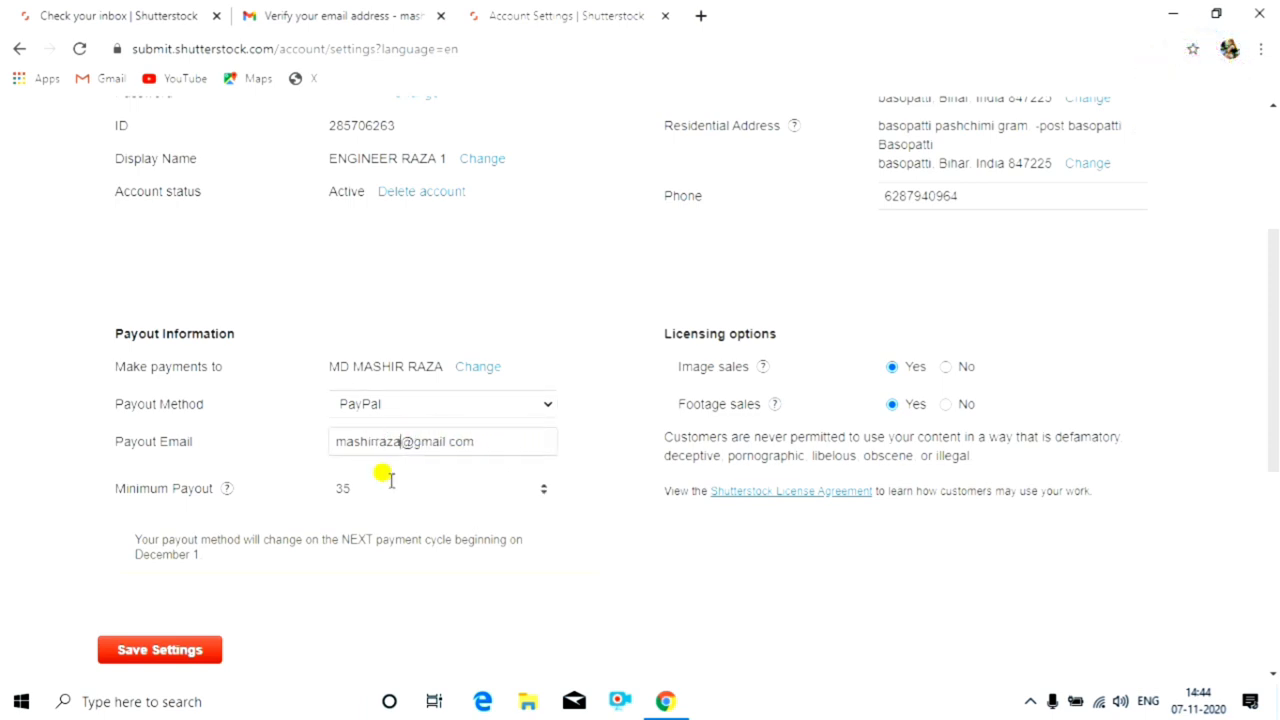
pyautogui.click(576, 490)
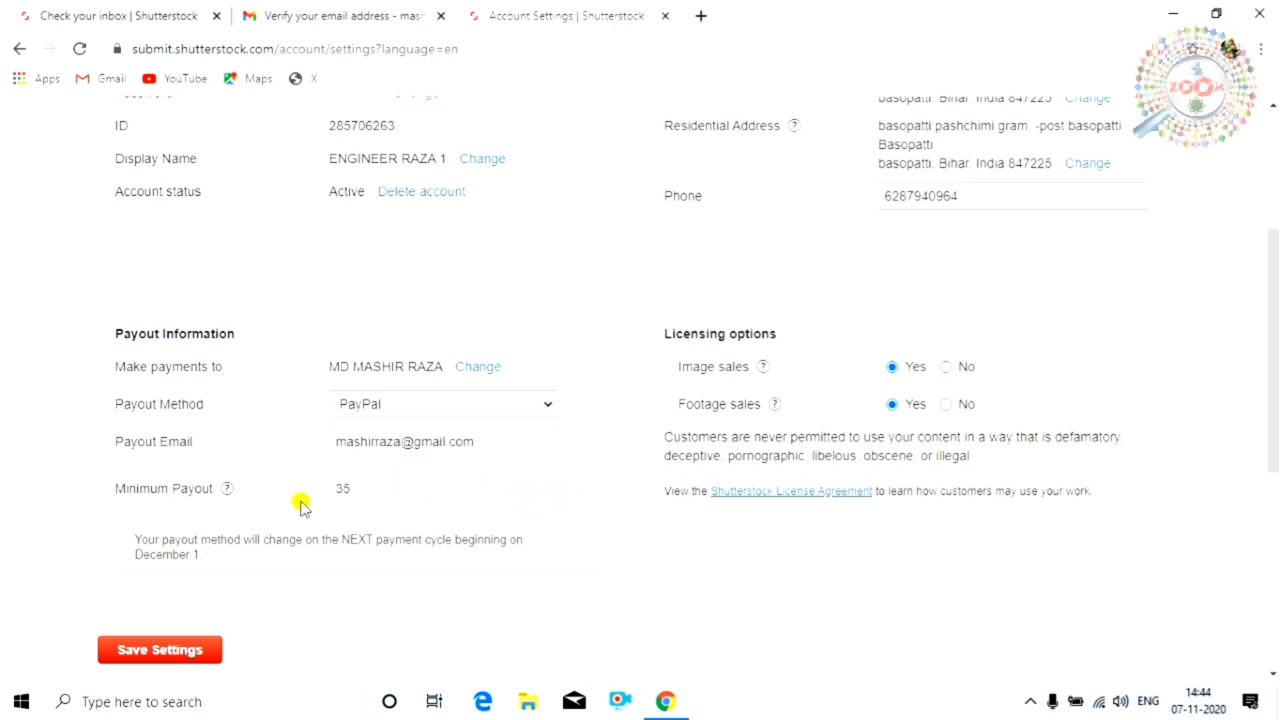
pyautogui.click(350, 487)
pyautogui.press('BackSpace')
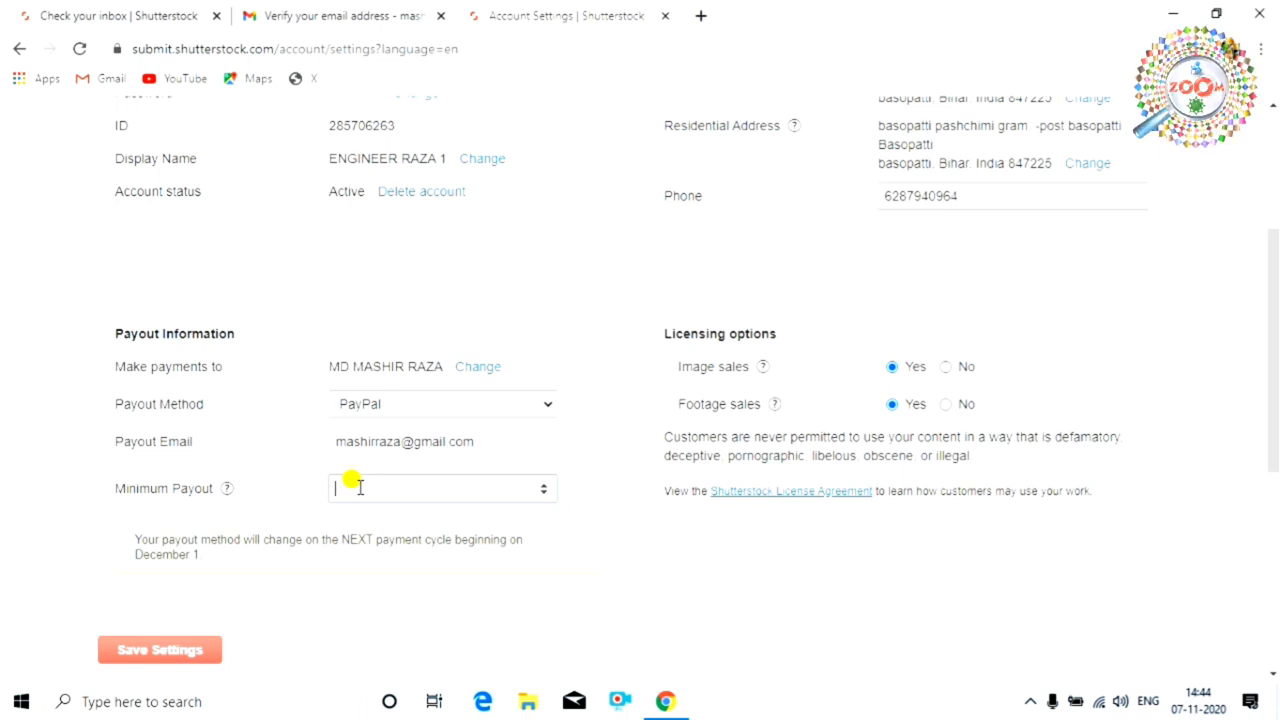
pyautogui.write('100')
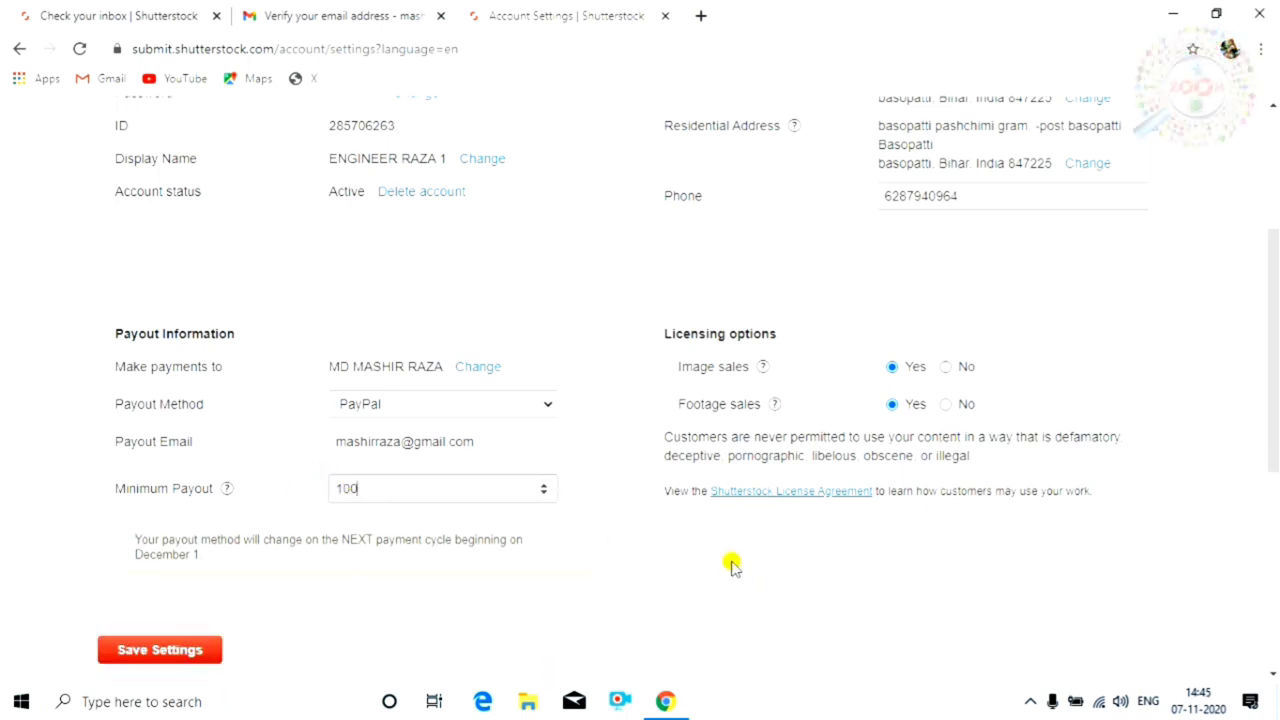
# - Check the payout information in the account settings and save the settings
pyautogui.scroll(-2, 720, 560)
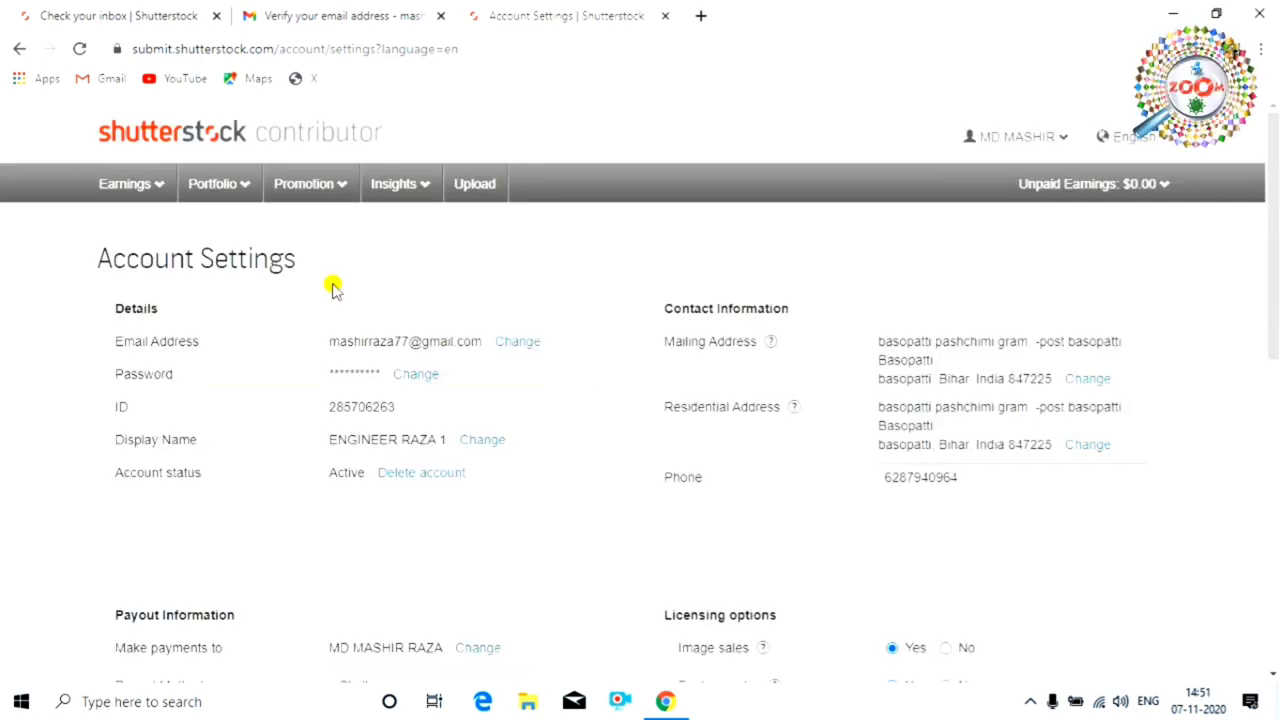
pyautogui.scroll(-5, 360, 550)
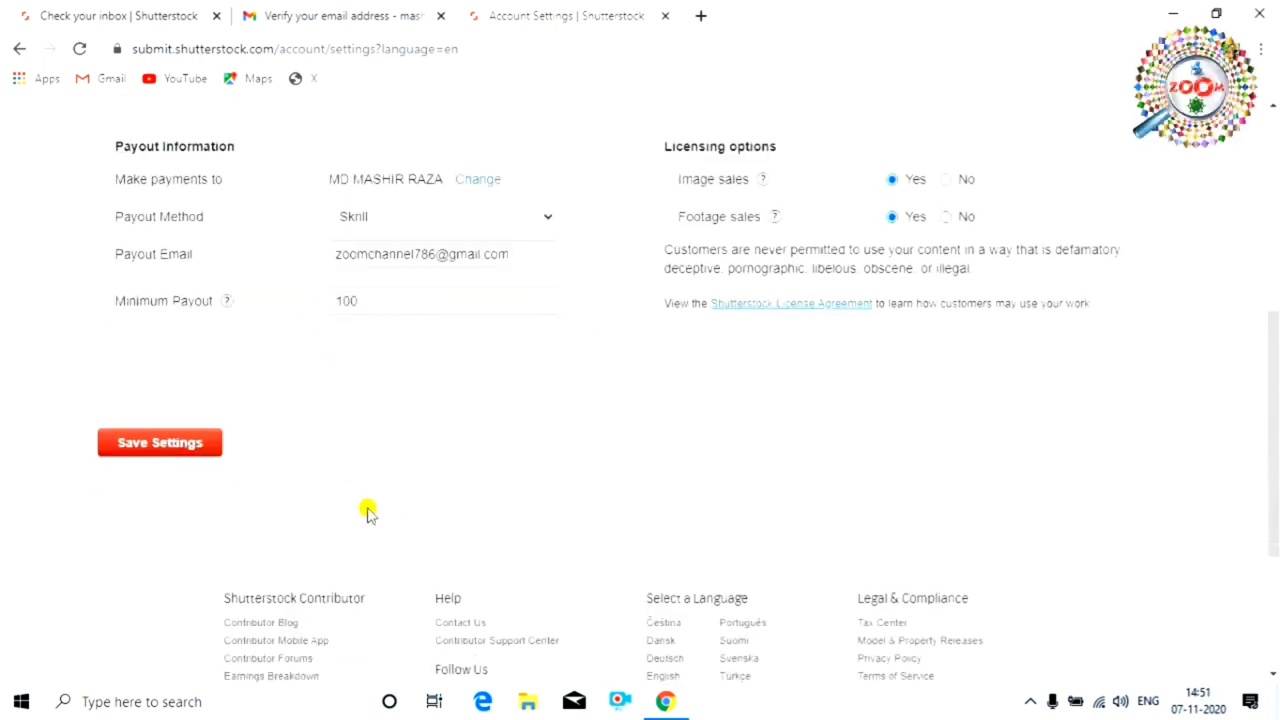
pyautogui.click(150, 445)
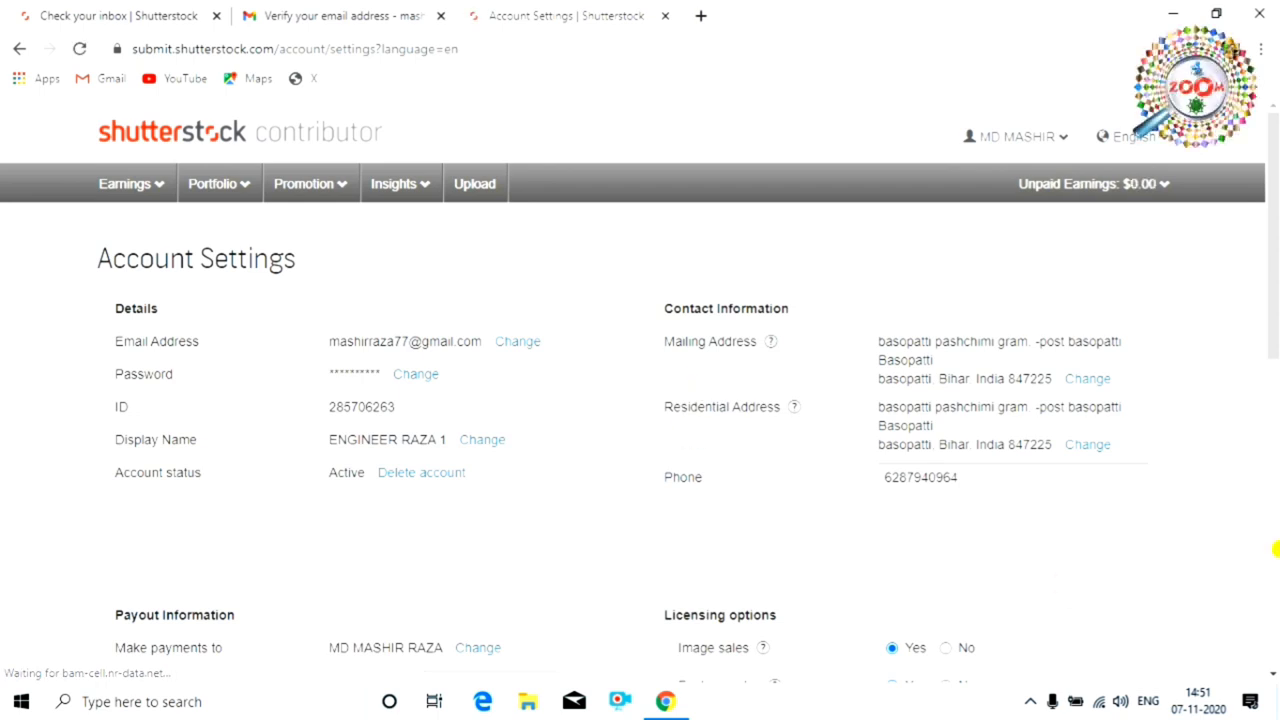
# - Open the portfolio personalization page and review its detail fields and location options
pyautogui.moveTo(1040, 140)
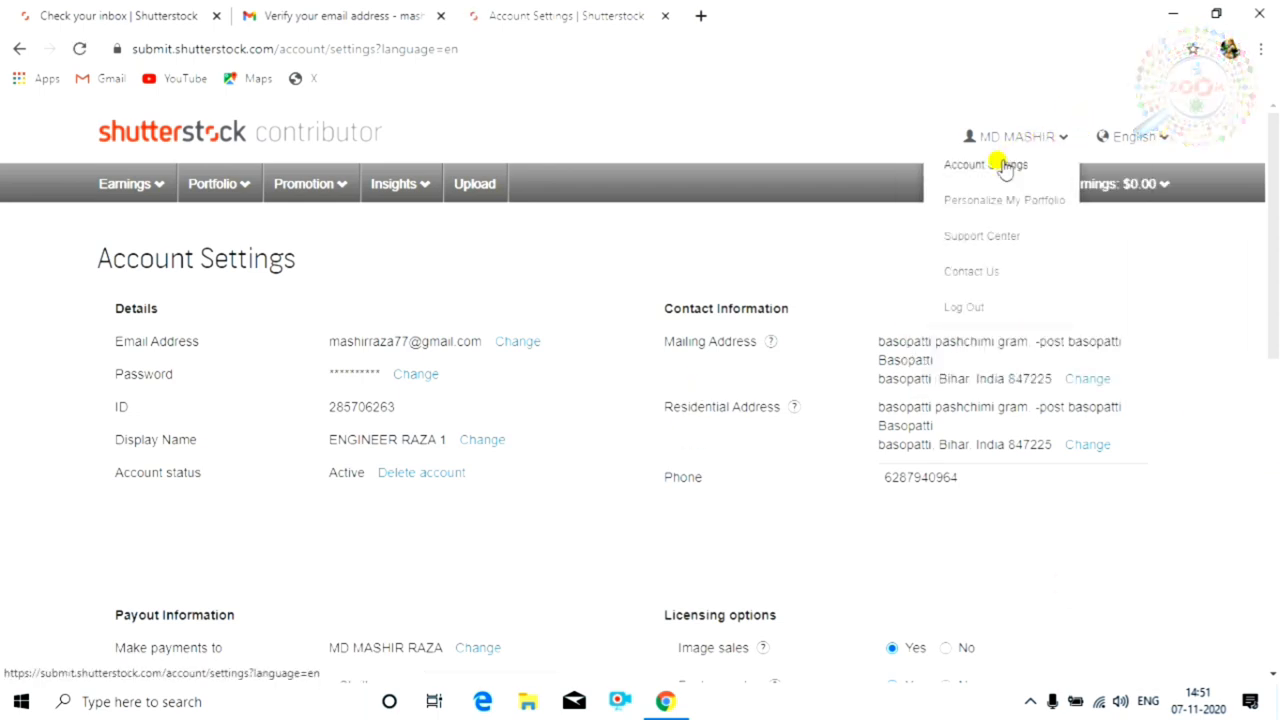
pyautogui.click(1018, 203)
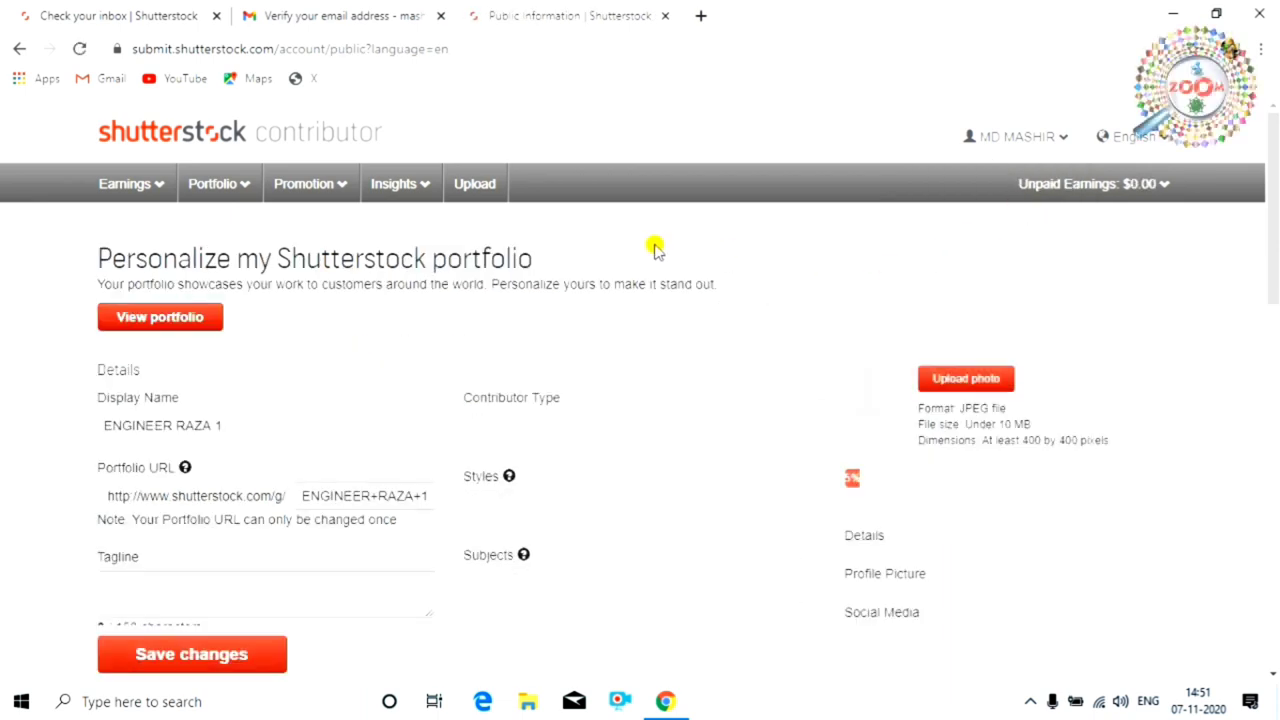
pyautogui.scroll(-1, 640, 258)
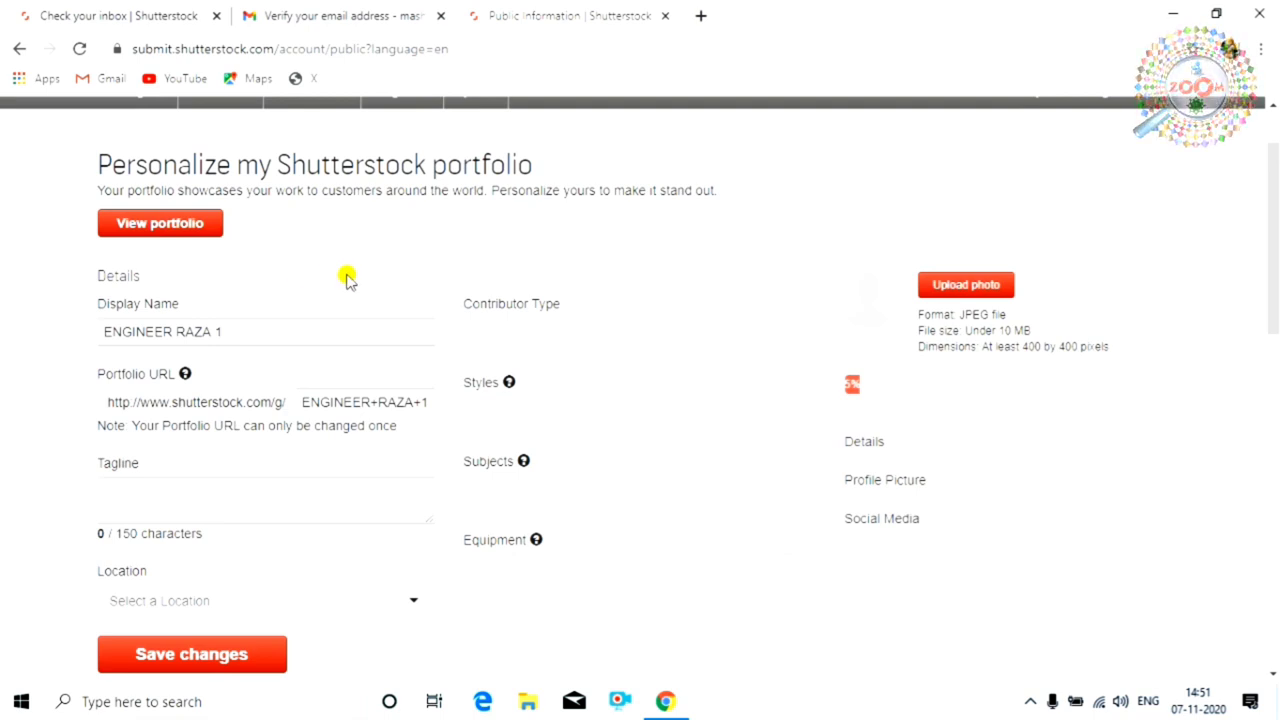
pyautogui.scroll(1, 346, 278)
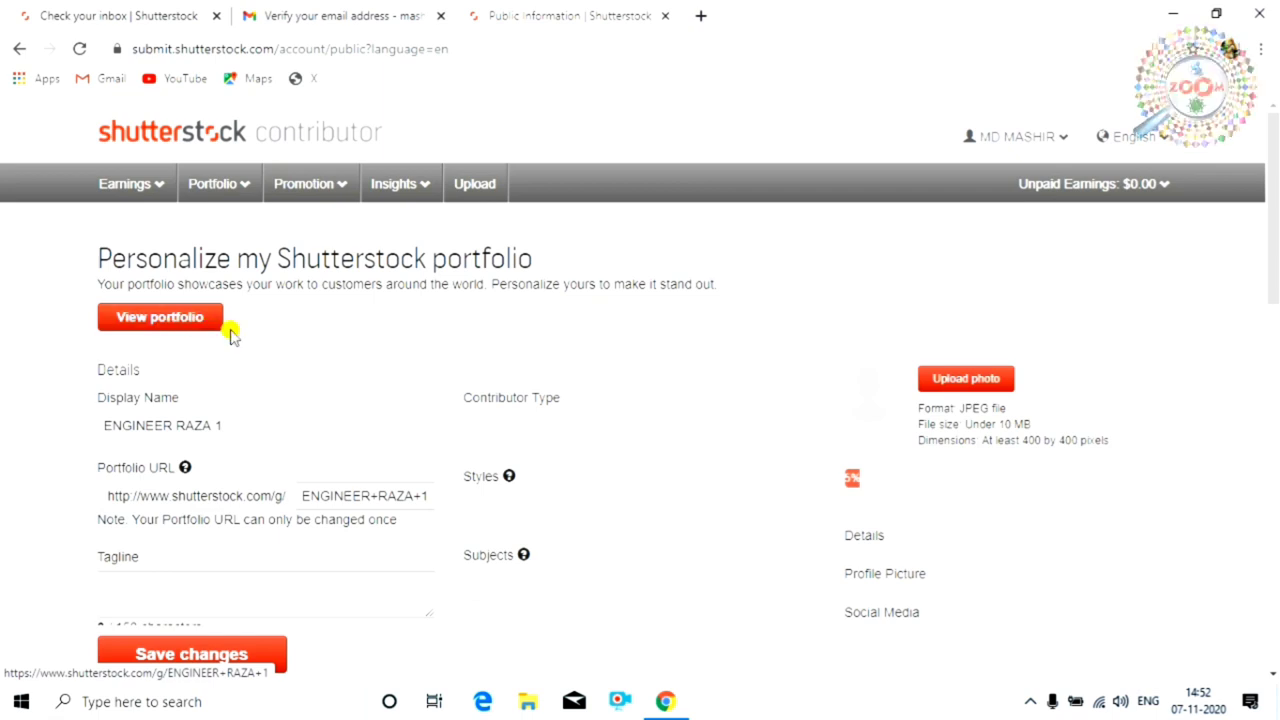
pyautogui.scroll(-2, 229, 331)
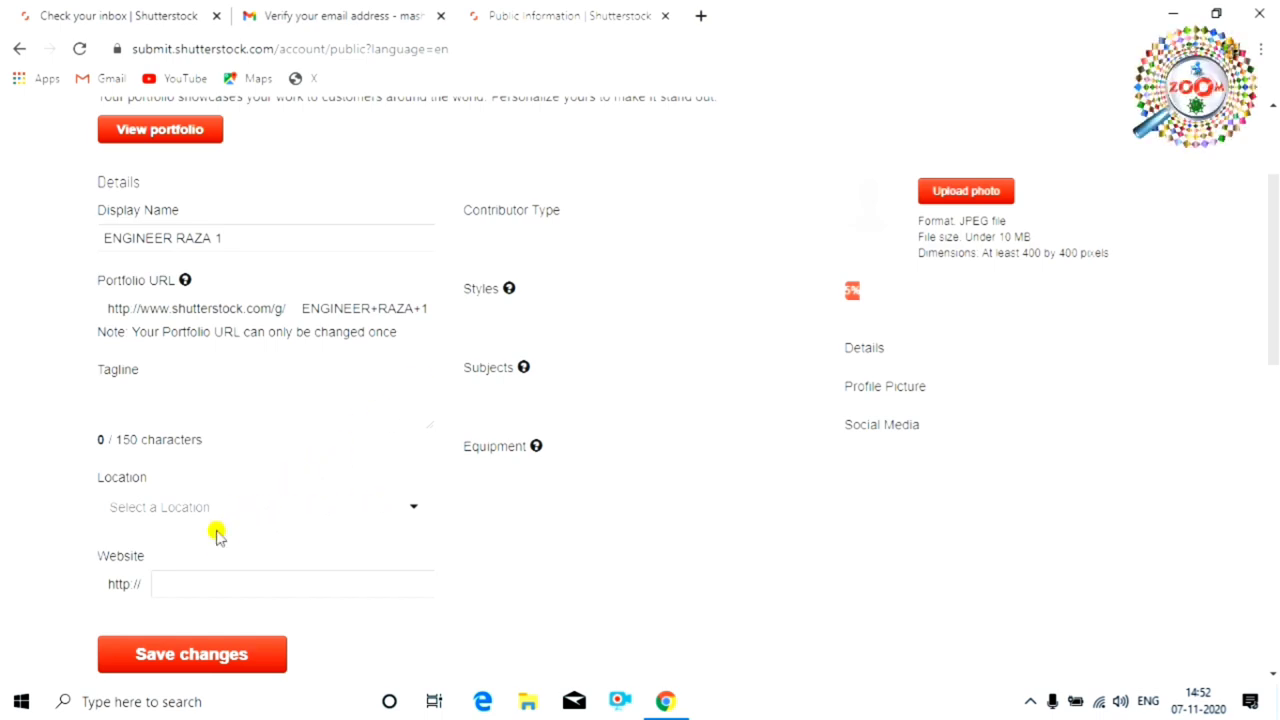
pyautogui.click(393, 507)
pyautogui.click(569, 531)
# - Browse the NK folder on the Desktop for a profile photo to upload
pyautogui.click(957, 195)
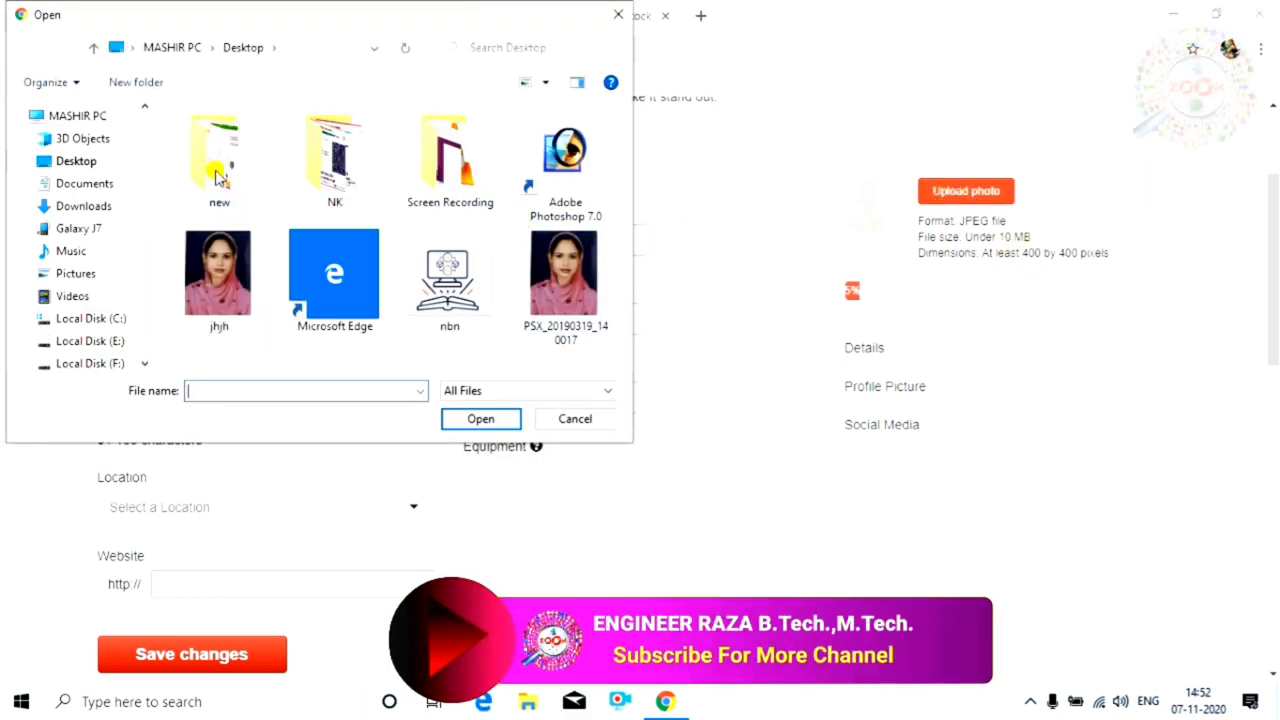
pyautogui.doubleClick(318, 178)
pyautogui.scroll(-3, 434, 214)
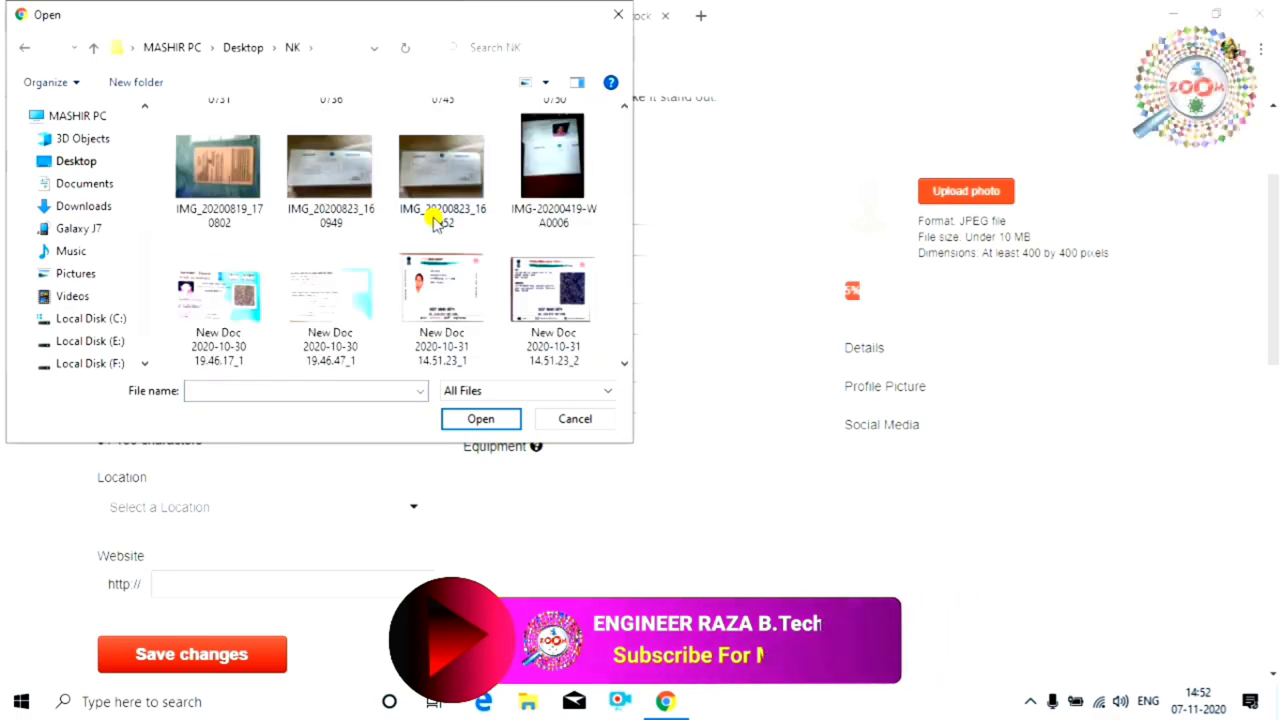
pyautogui.scroll(-2, 450, 235)
pyautogui.scroll(-3, 449, 230)
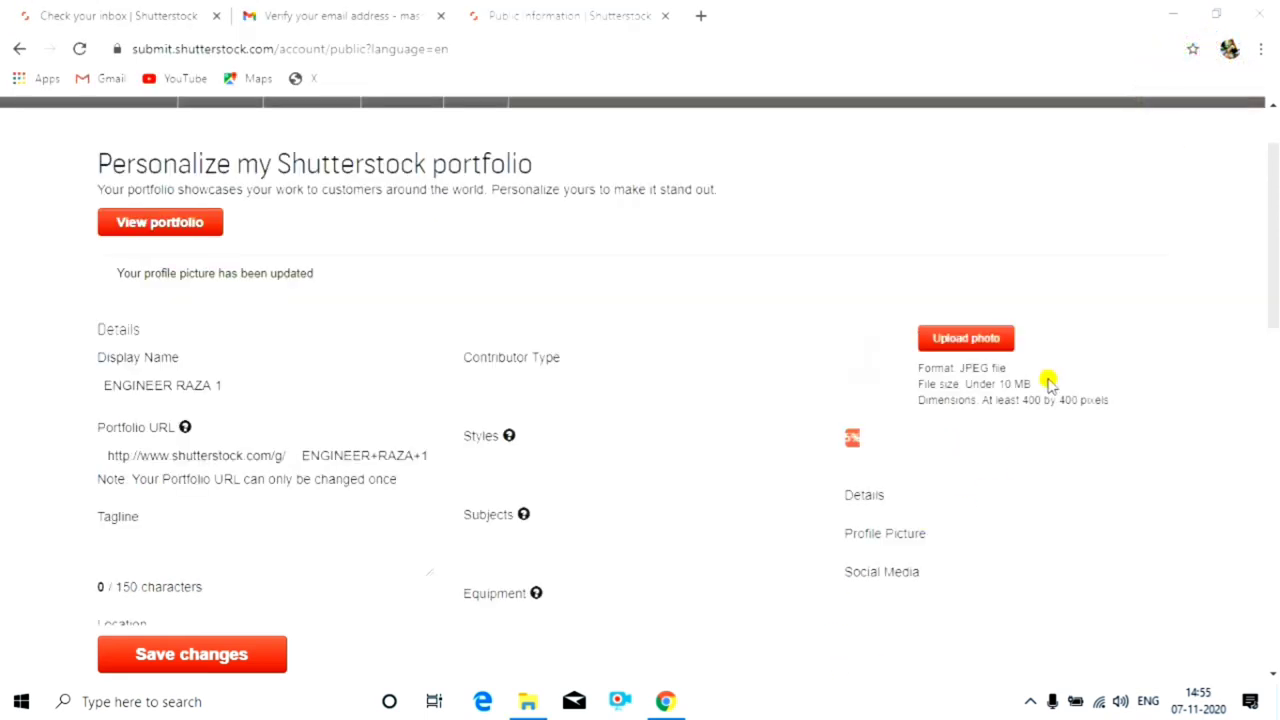
# - Upload the image 20170413_133027 from the Desktop as the profile picture
pyautogui.click(928, 339)
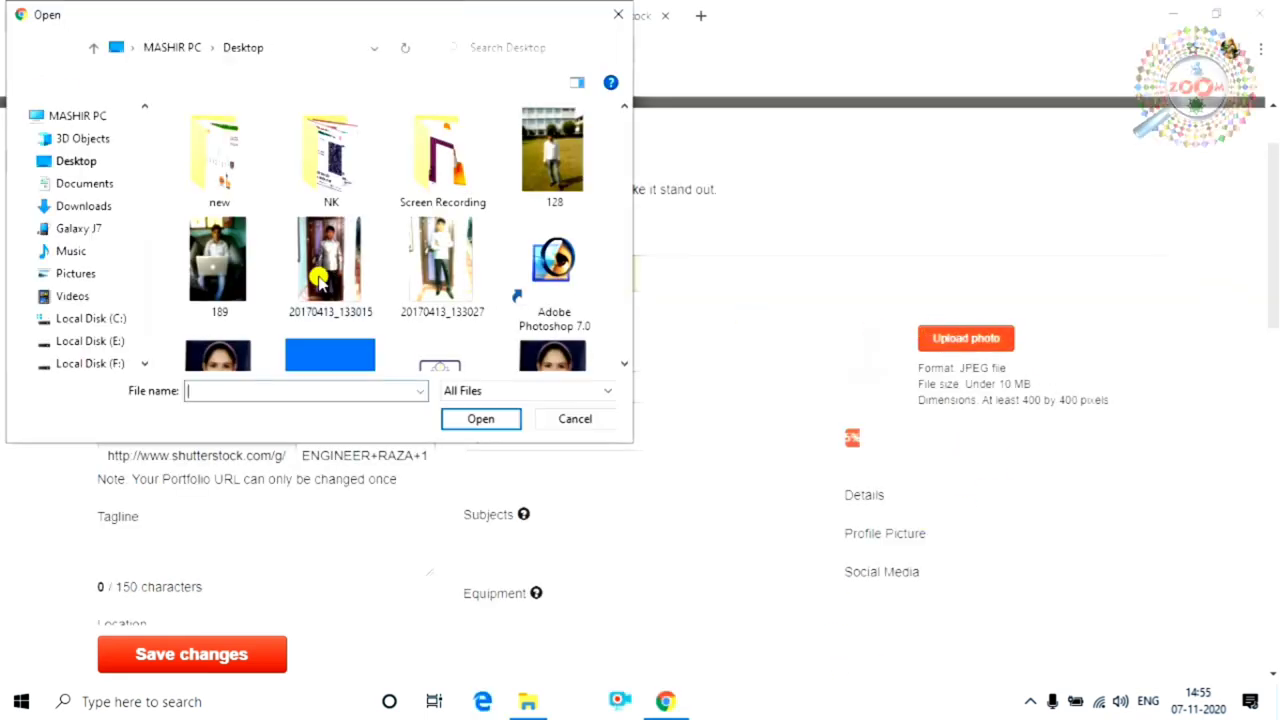
pyautogui.click(440, 260)
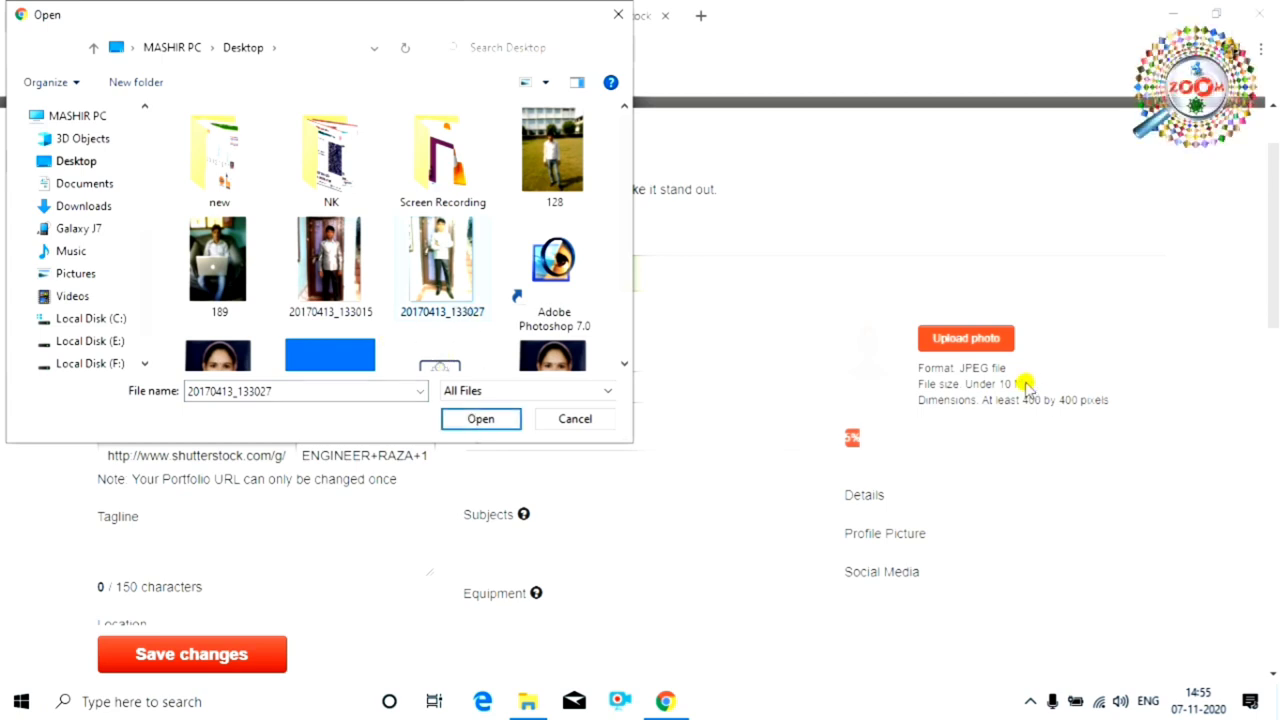
pyautogui.click(481, 419)
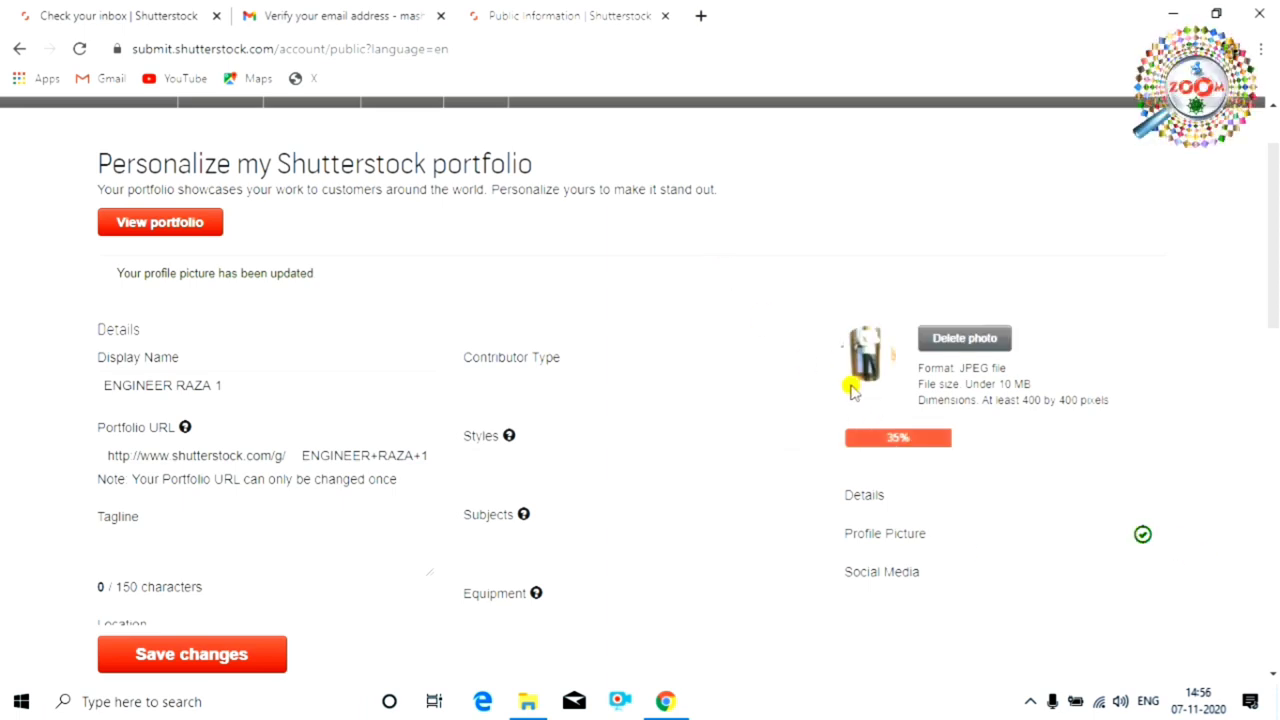
# - Review the location, website, social media and biography fields and save the portfolio changes
pyautogui.scroll(-2, 859, 372)
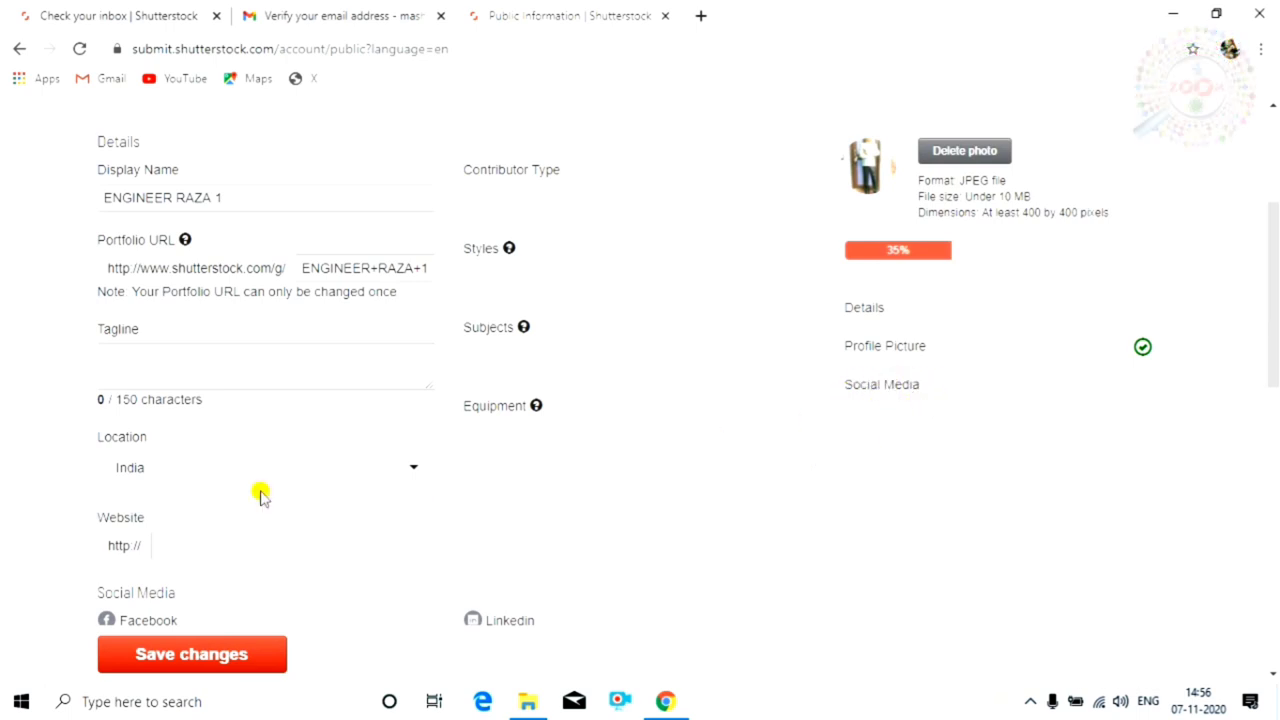
pyautogui.scroll(-1, 267, 507)
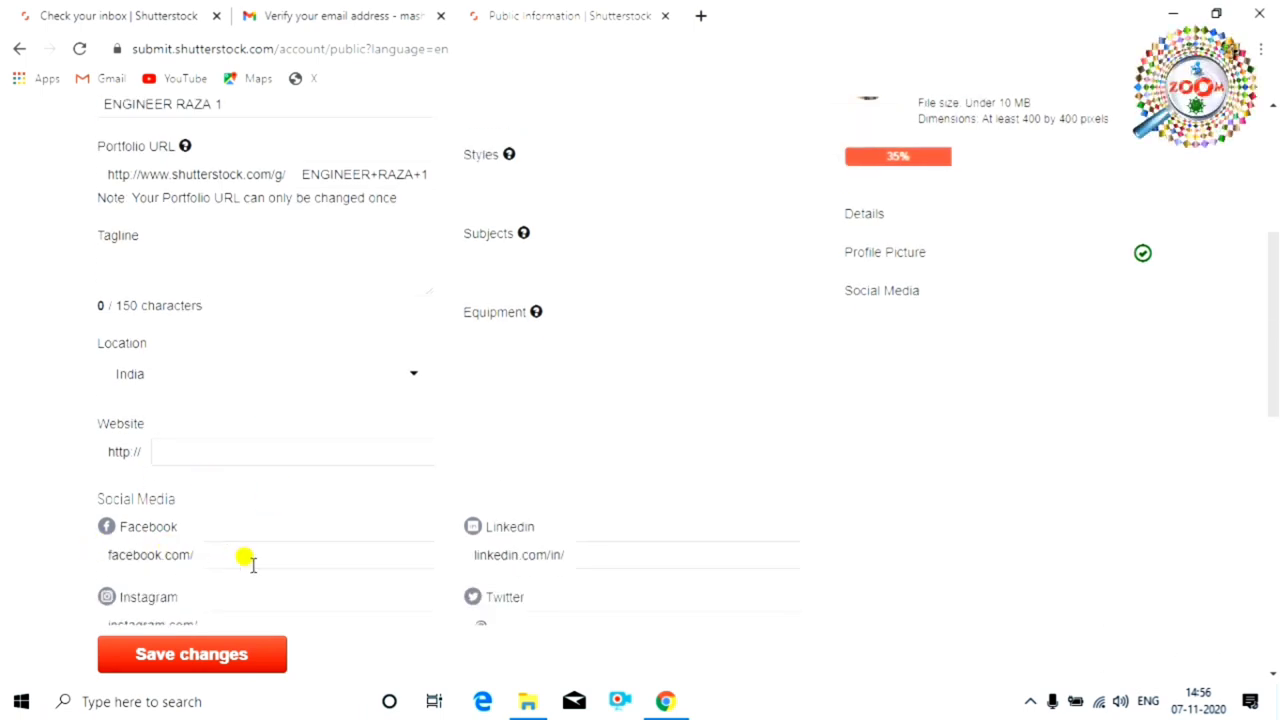
pyautogui.scroll(-1, 315, 560)
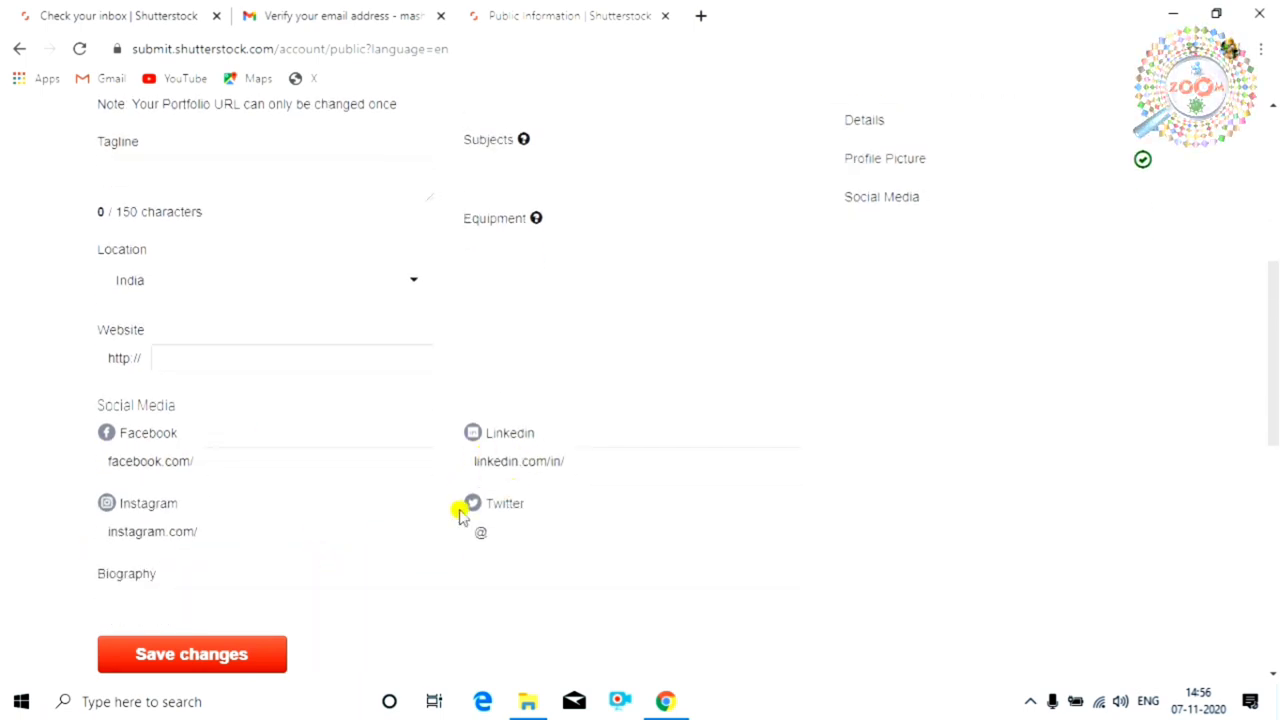
pyautogui.scroll(-2, 475, 572)
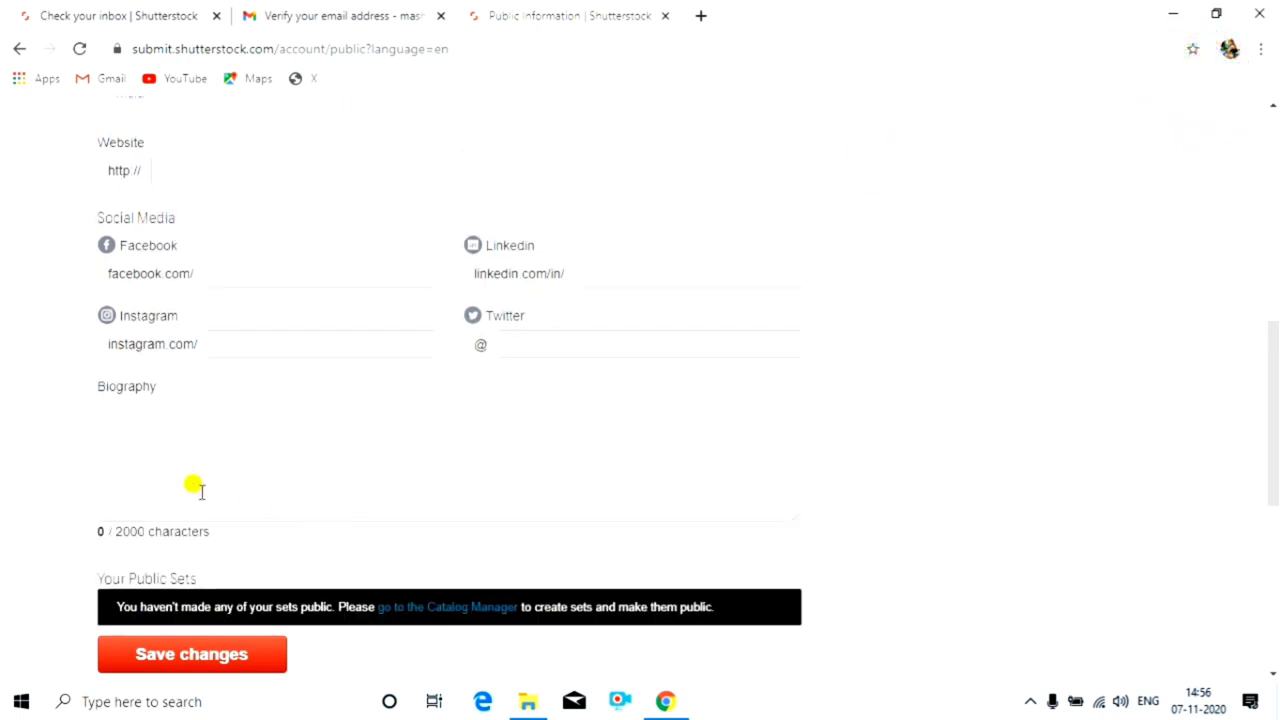
pyautogui.click(127, 427)
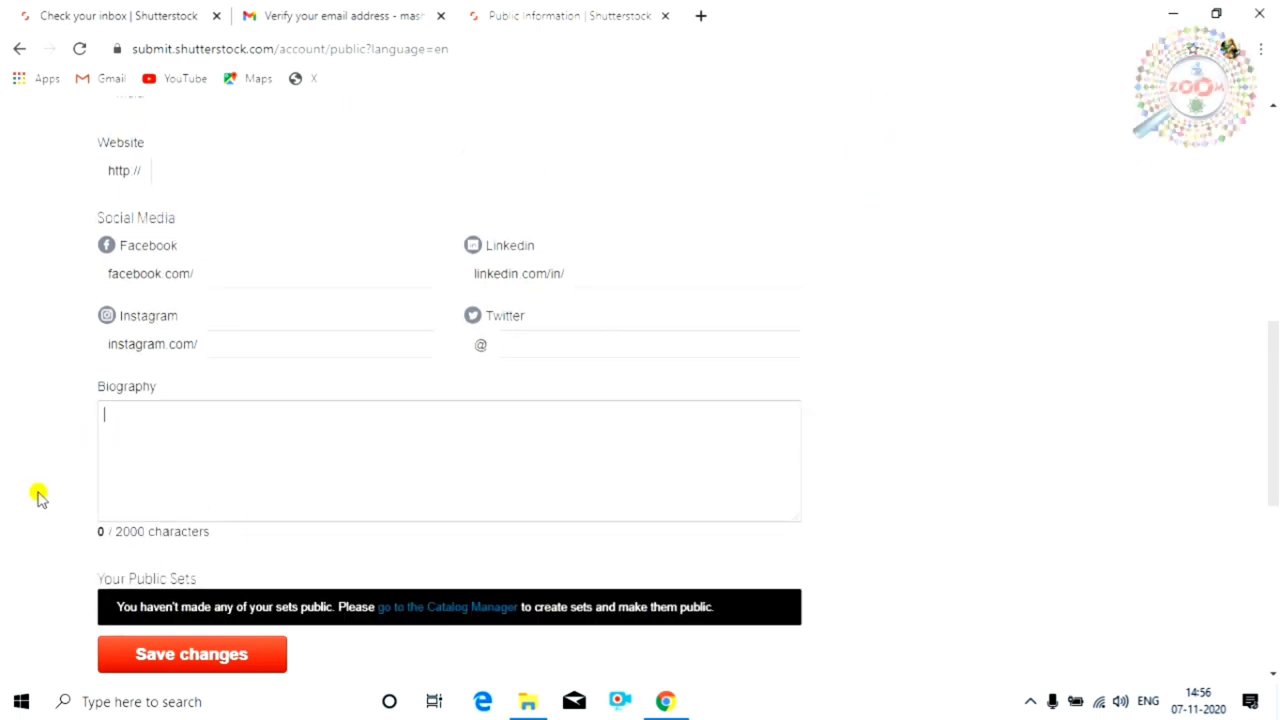
pyautogui.scroll(-2, 43, 500)
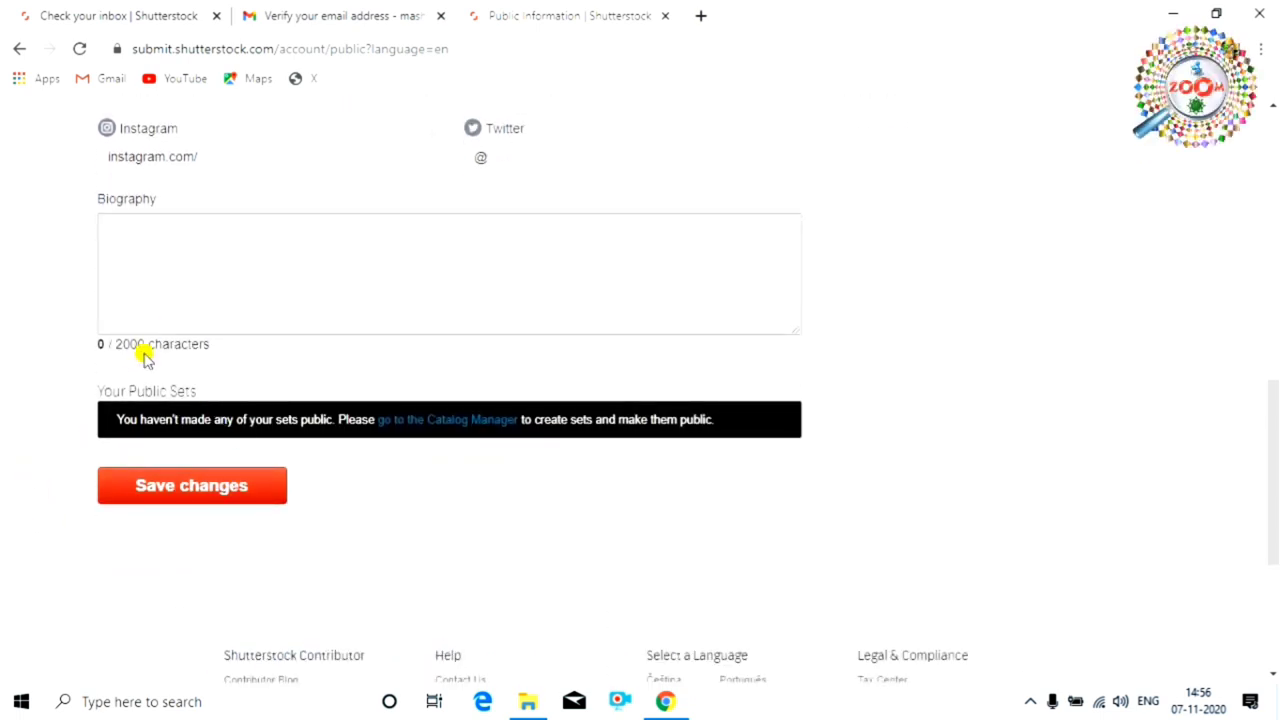
pyautogui.scroll(3, 338, 344)
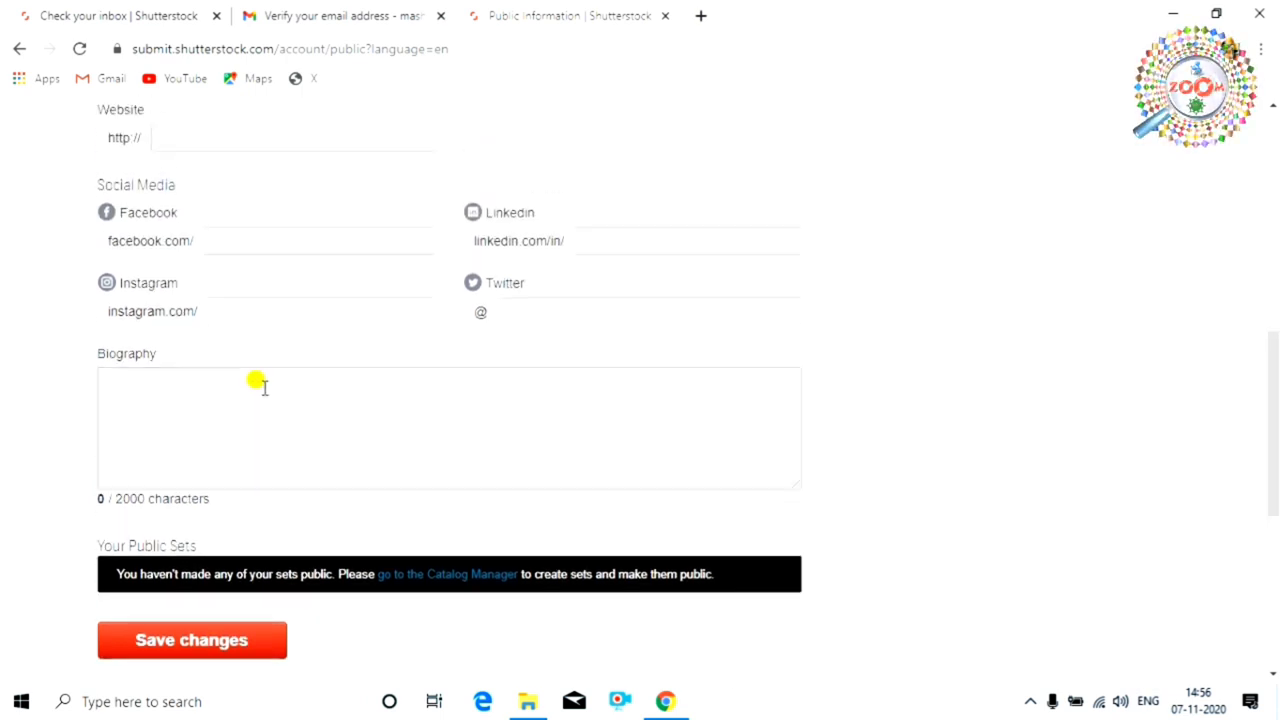
pyautogui.scroll(-1, 300, 524)
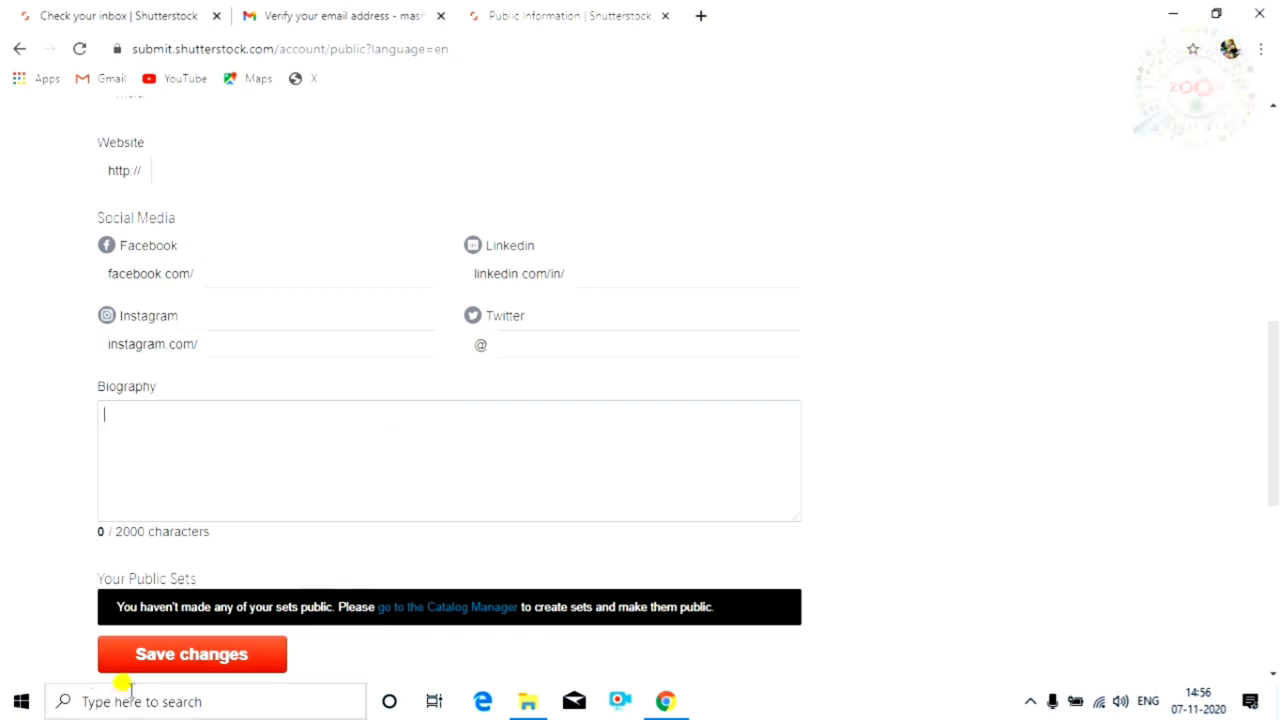
pyautogui.click(183, 664)
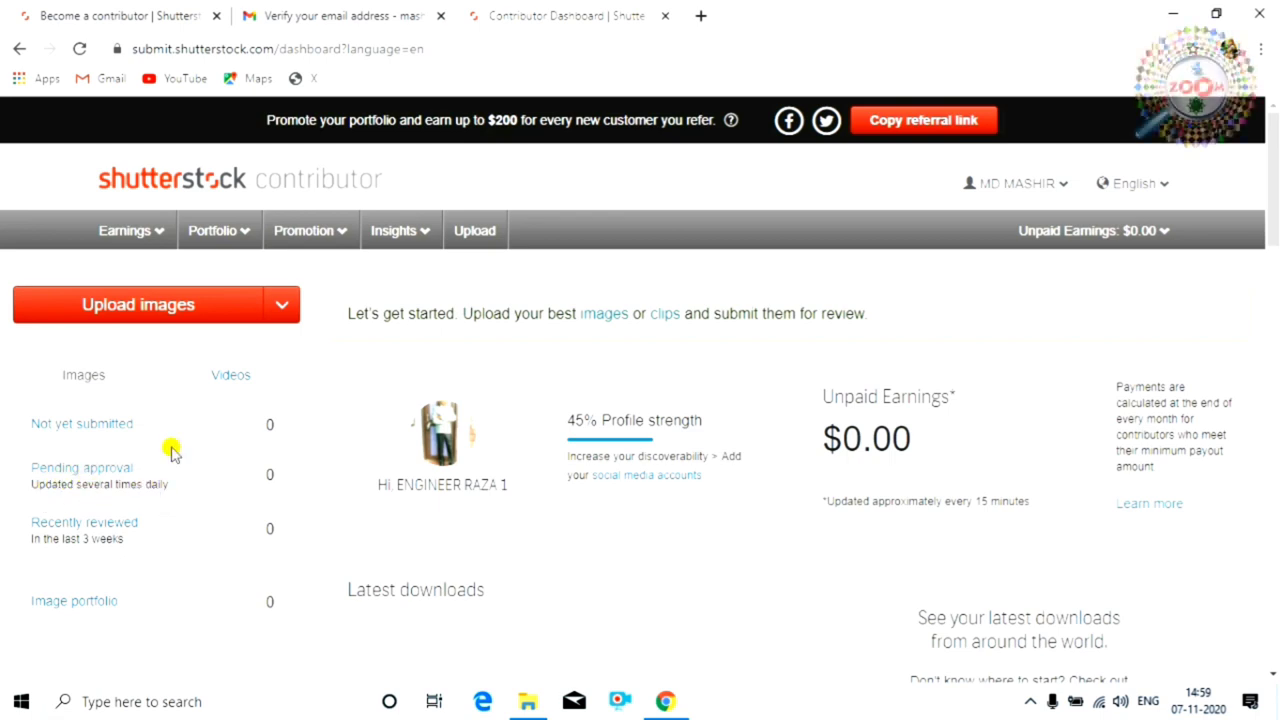
# - Look over the dashboard's image submission status, profile strength, latest downloads and lifetime earnings
pyautogui.scroll(-1, 155, 470)
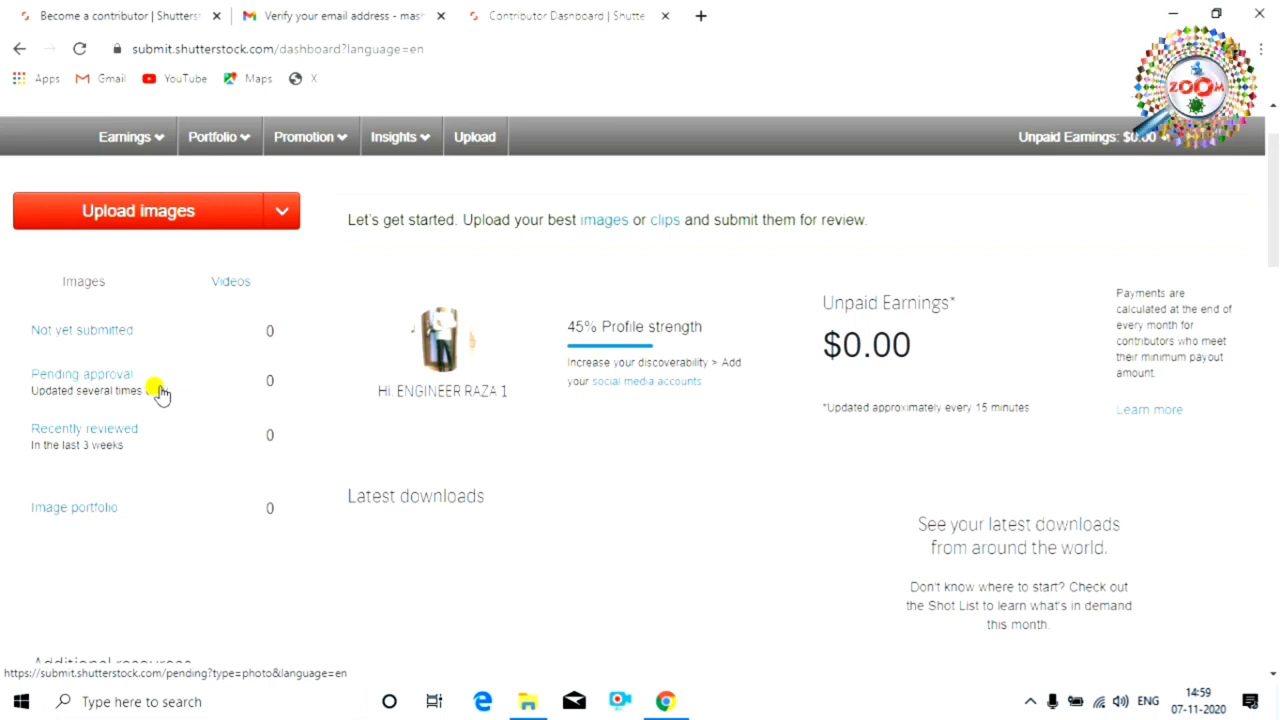
pyautogui.scroll(-1, 150, 394)
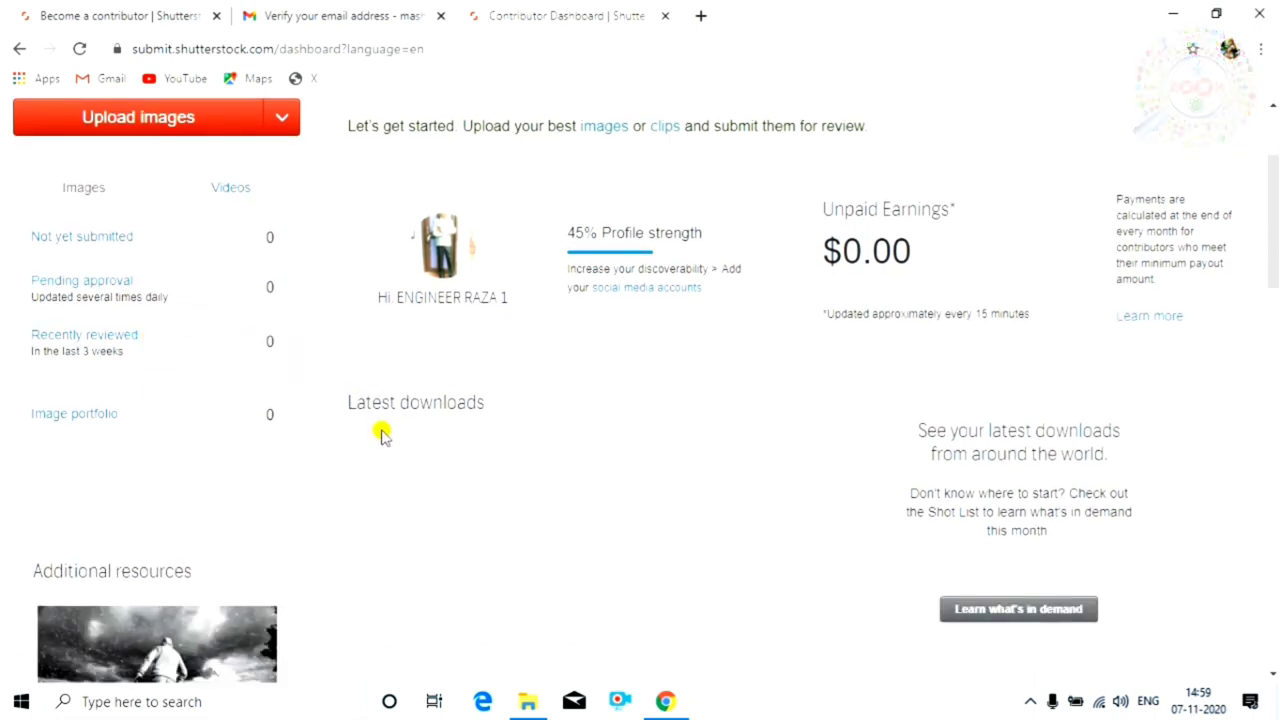
pyautogui.scroll(-5, 400, 433)
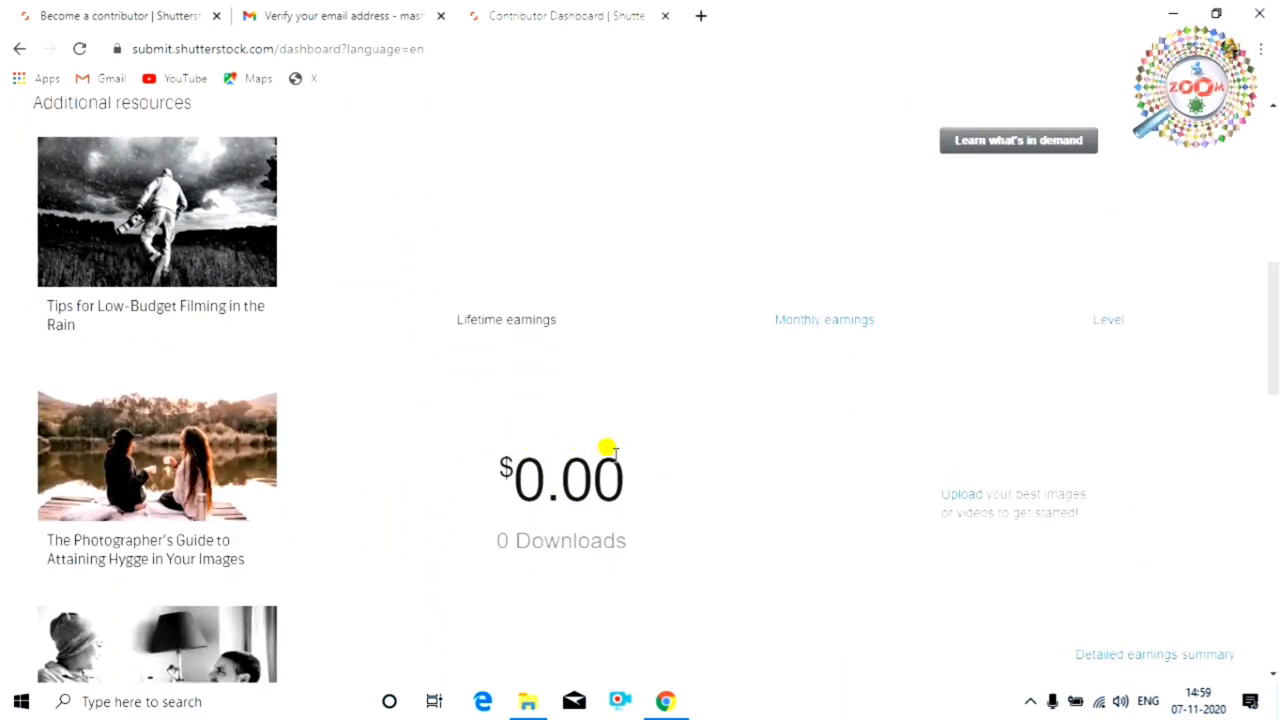
pyautogui.scroll(4, 628, 482)
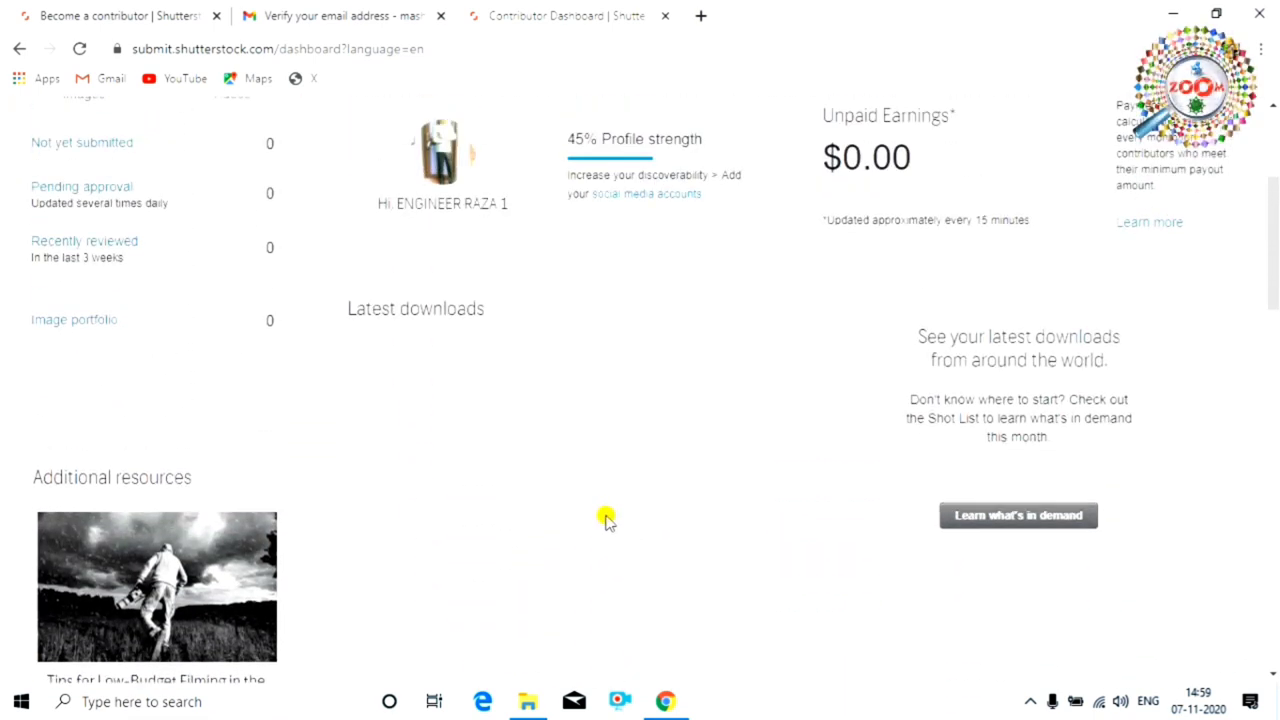
pyautogui.scroll(2, 607, 519)
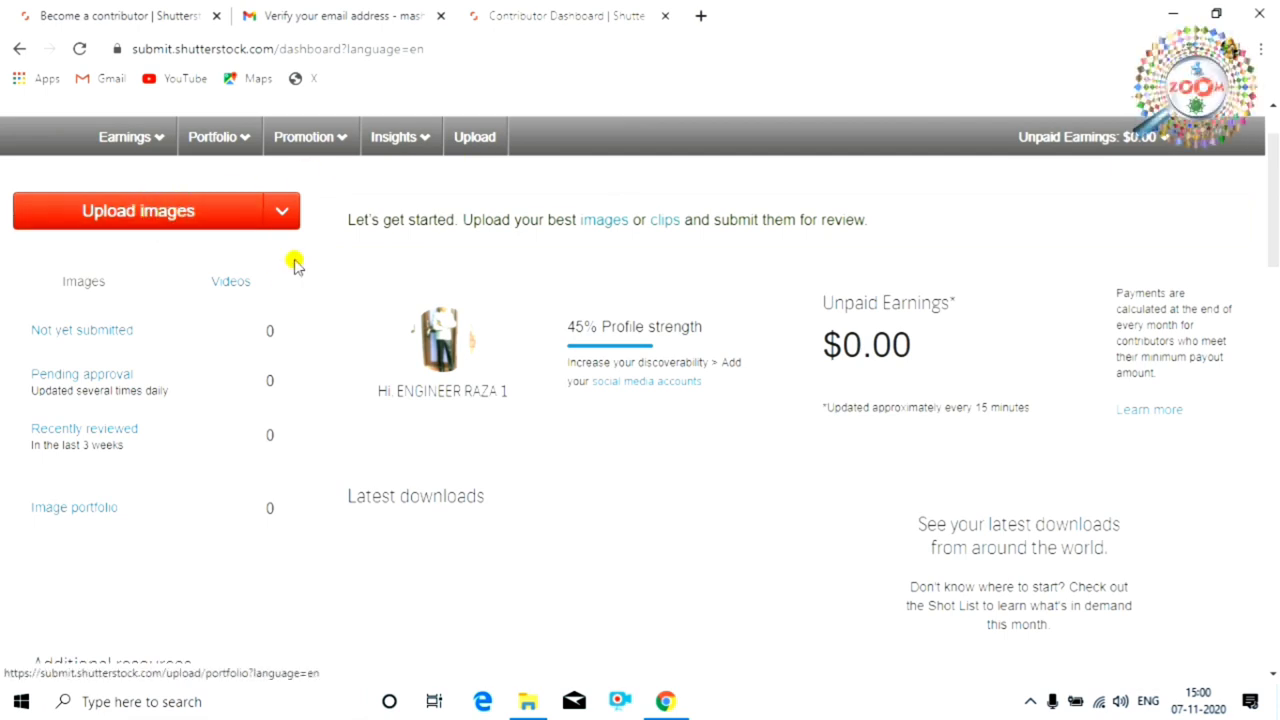
# - Open the video upload page and read the instructions for uploading, describing and submitting videos
pyautogui.click(280, 211)
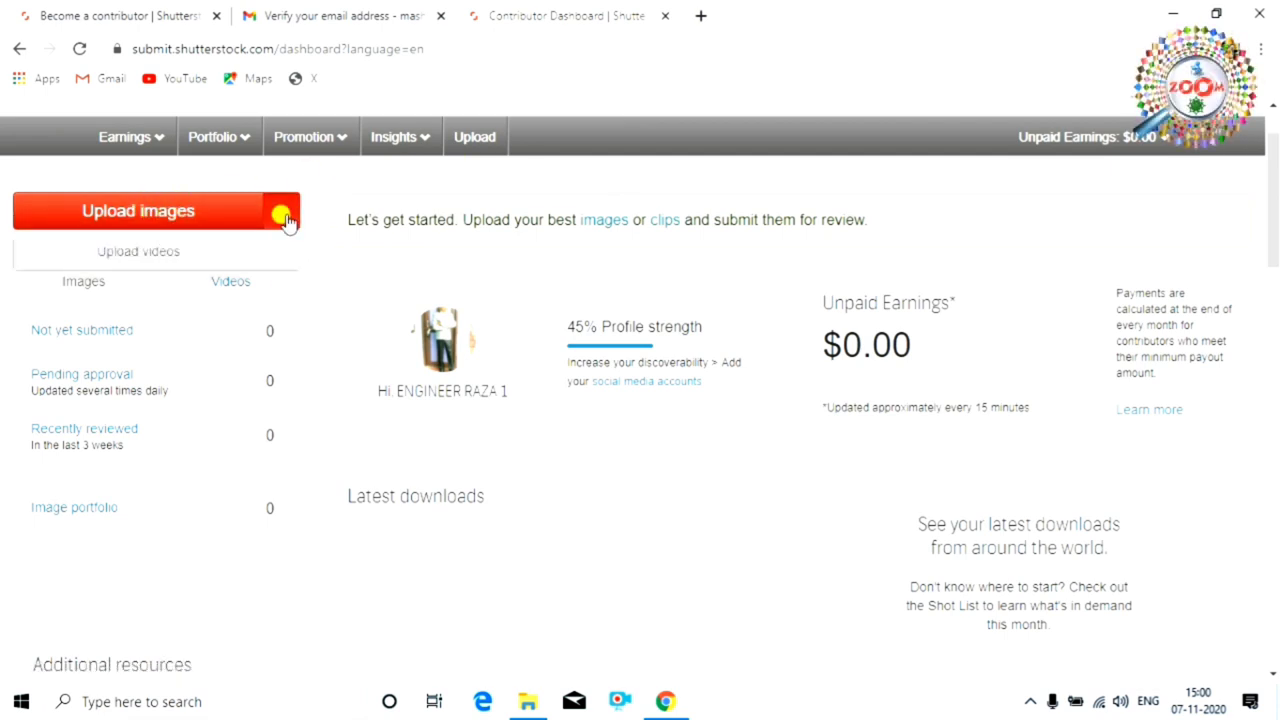
pyautogui.click(148, 256)
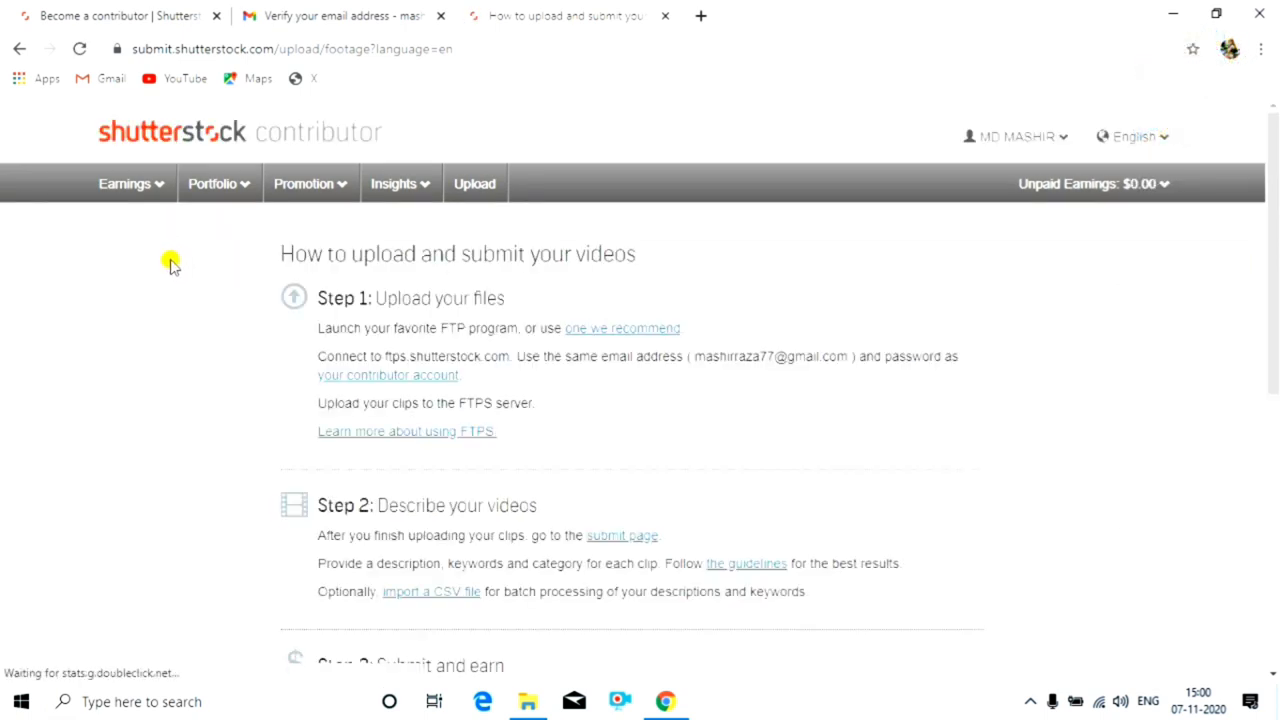
pyautogui.scroll(-3, 240, 240)
pyautogui.scroll(-1, 240, 240)
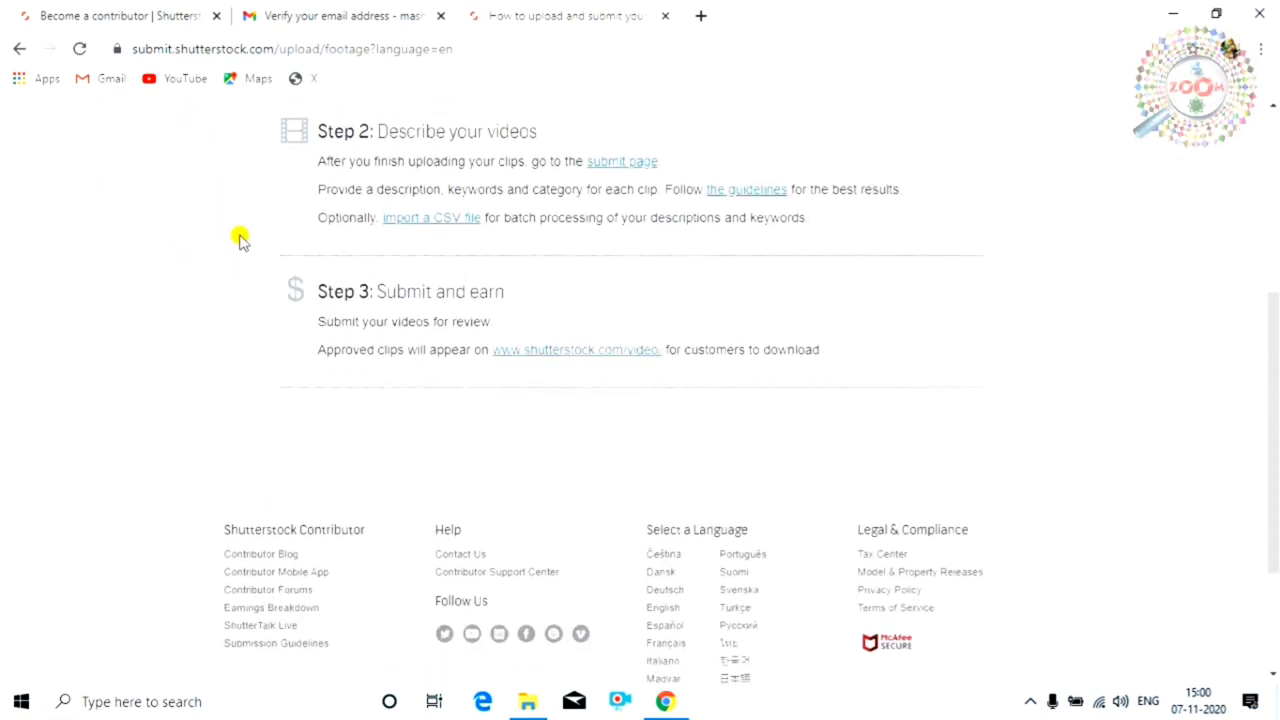
# - Return to the contributor dashboard, open the image upload page and accept its introductory upload guidelines
pyautogui.scroll(2, 240, 240)
pyautogui.scroll(-1, 525, 300)
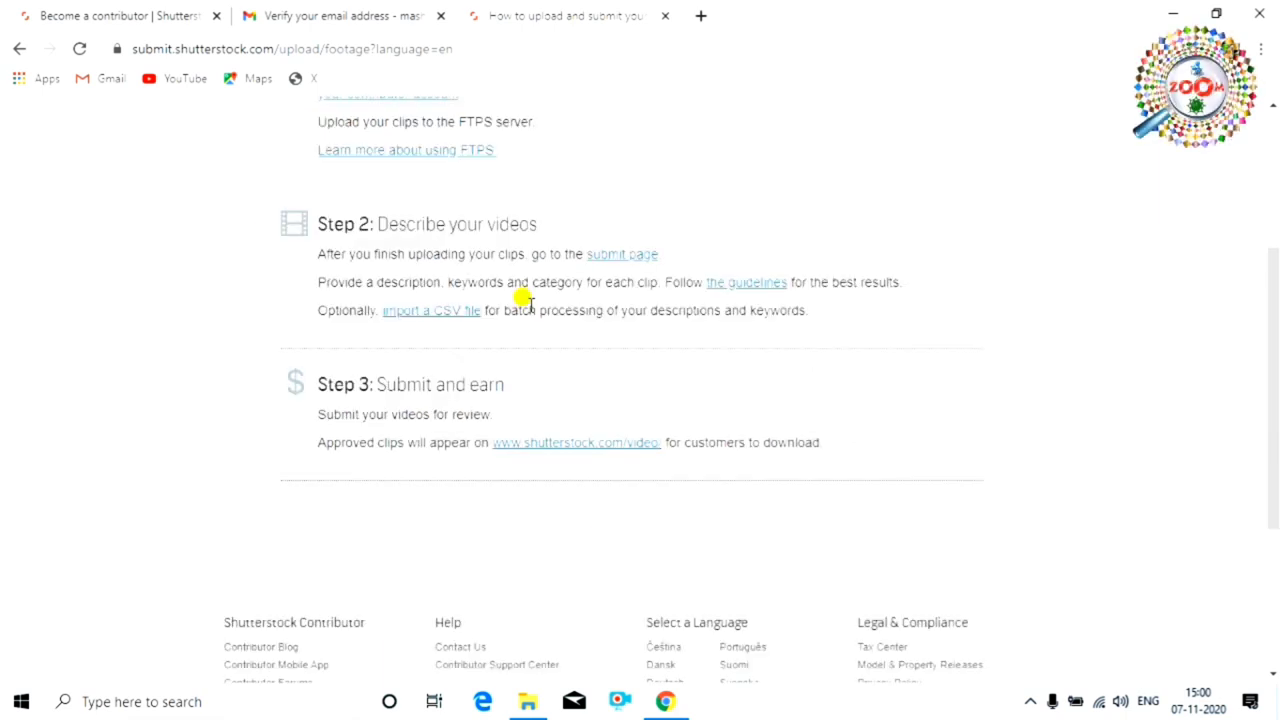
pyautogui.scroll(1, 510, 330)
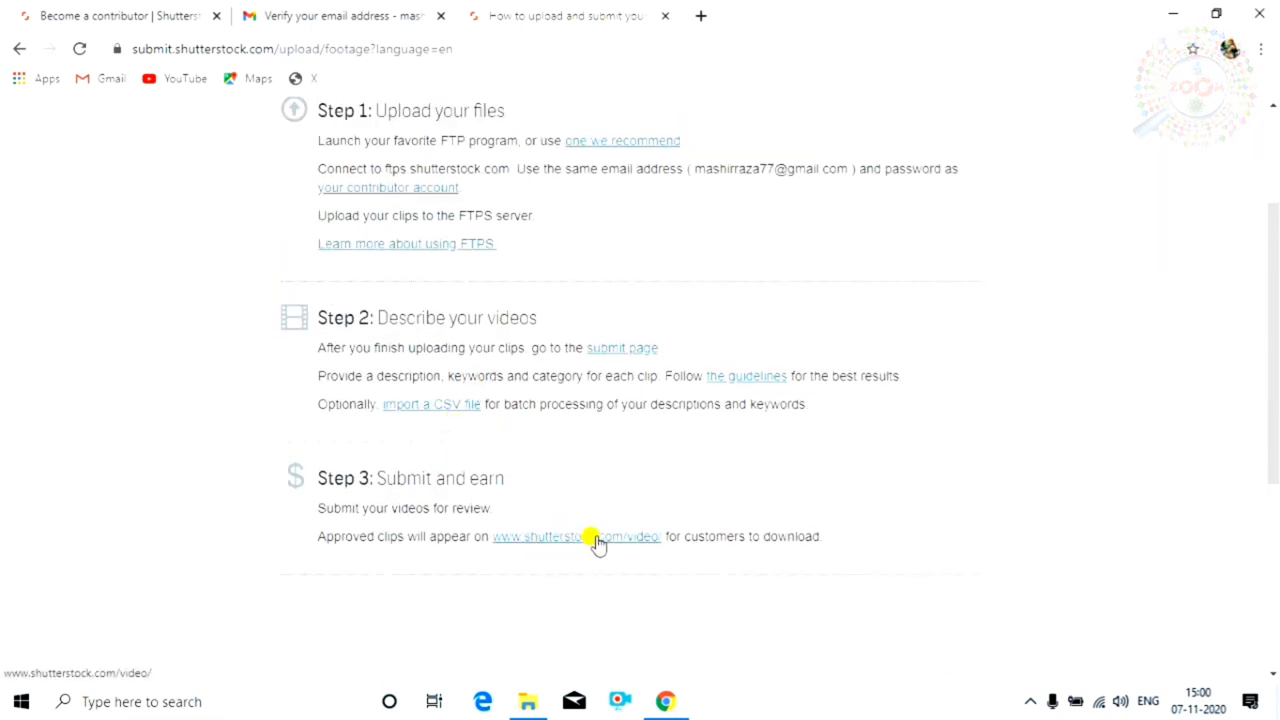
pyautogui.scroll(2, 594, 540)
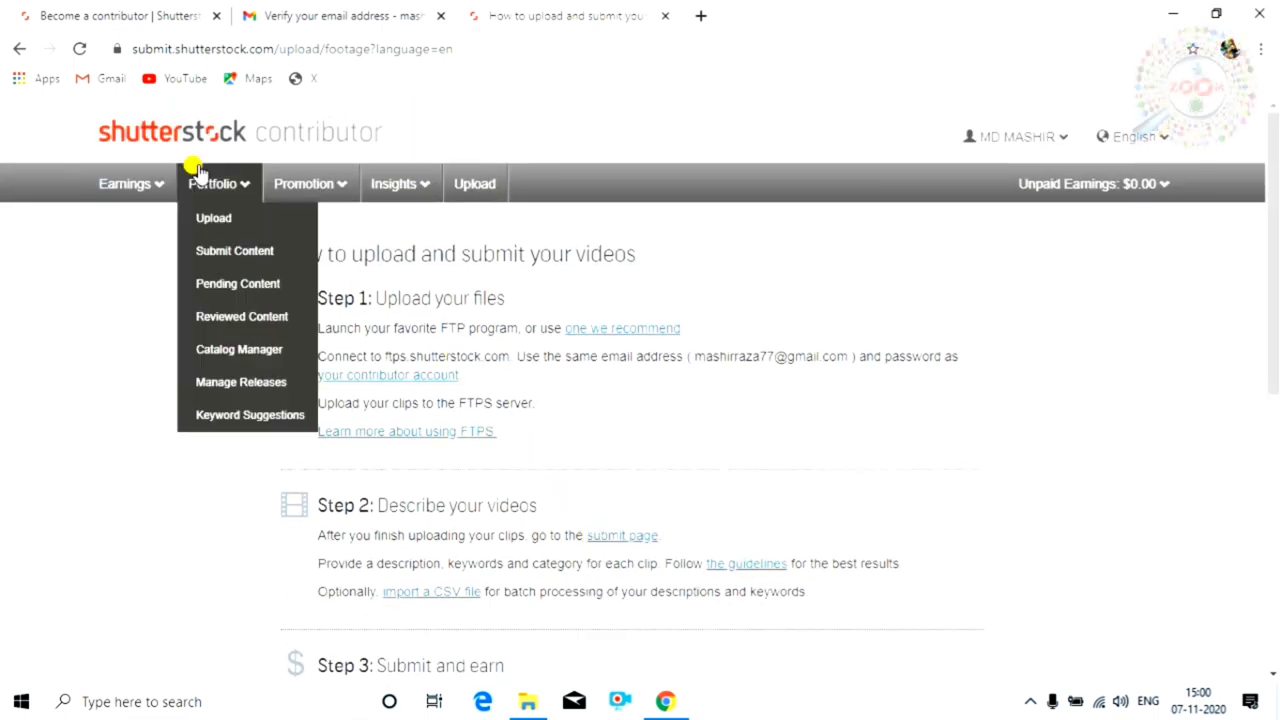
pyautogui.moveTo(125, 184)
pyautogui.click(150, 216)
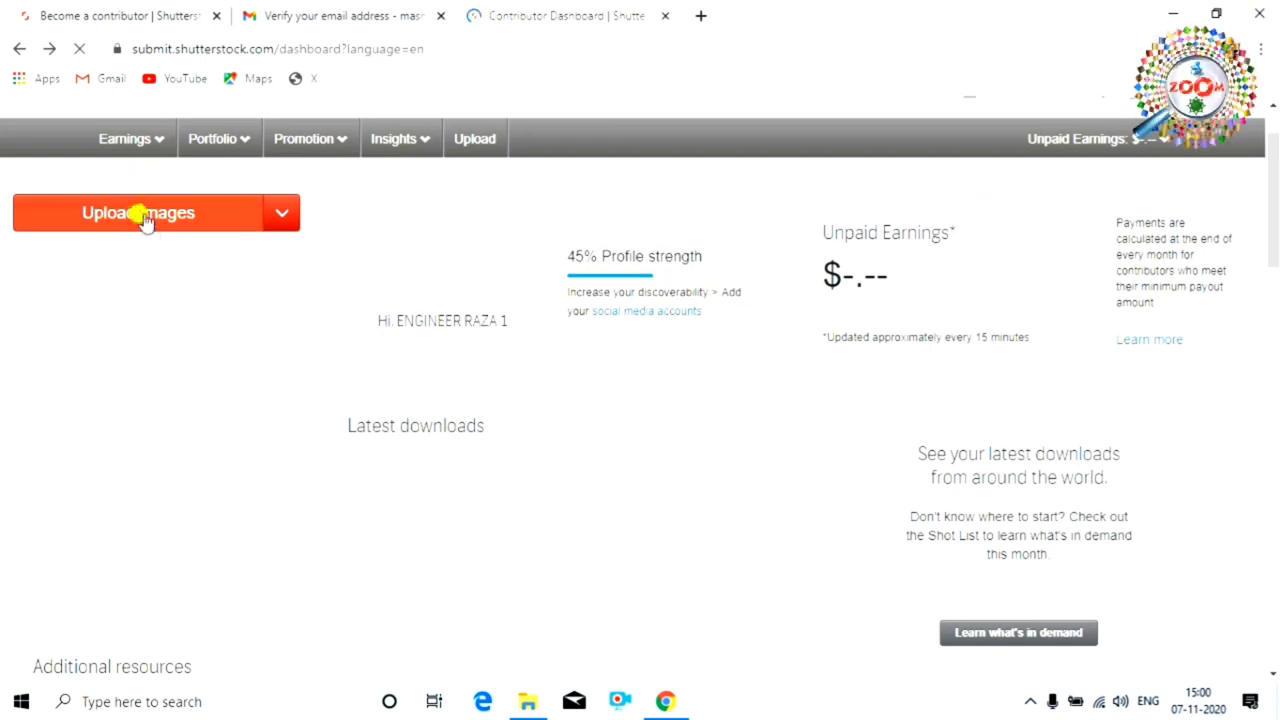
pyautogui.click(165, 225)
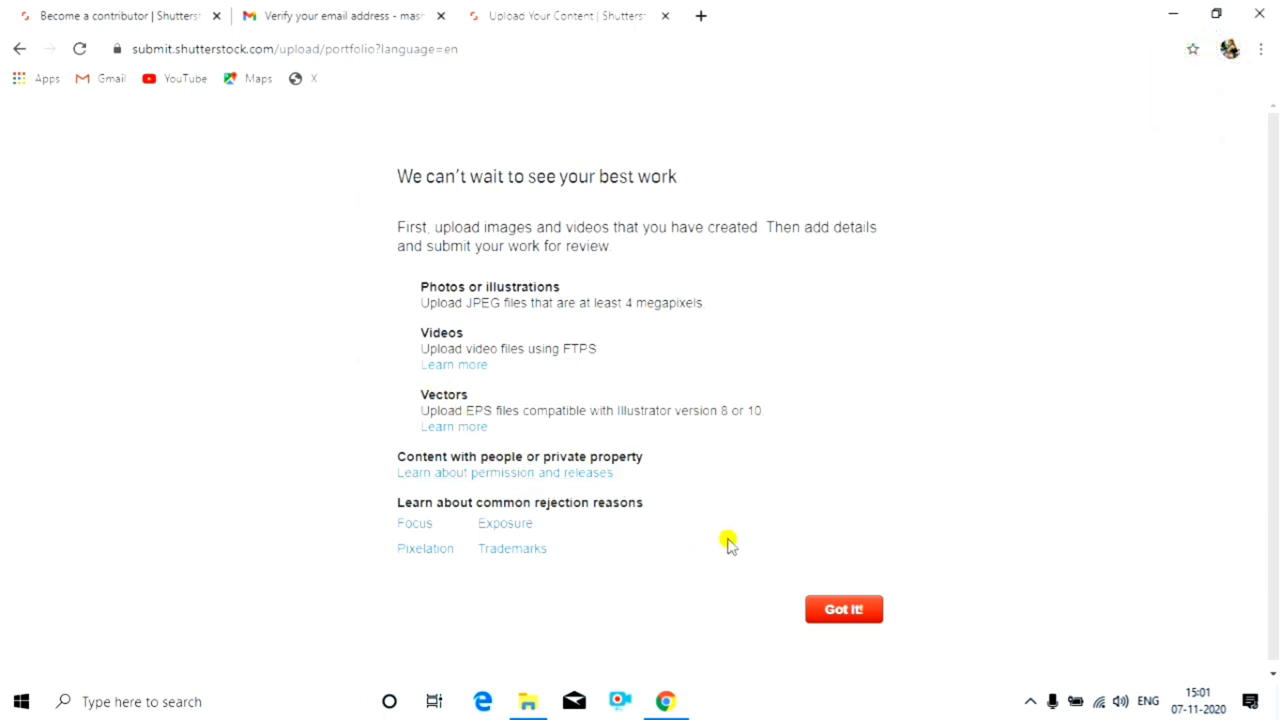
pyautogui.click(843, 610)
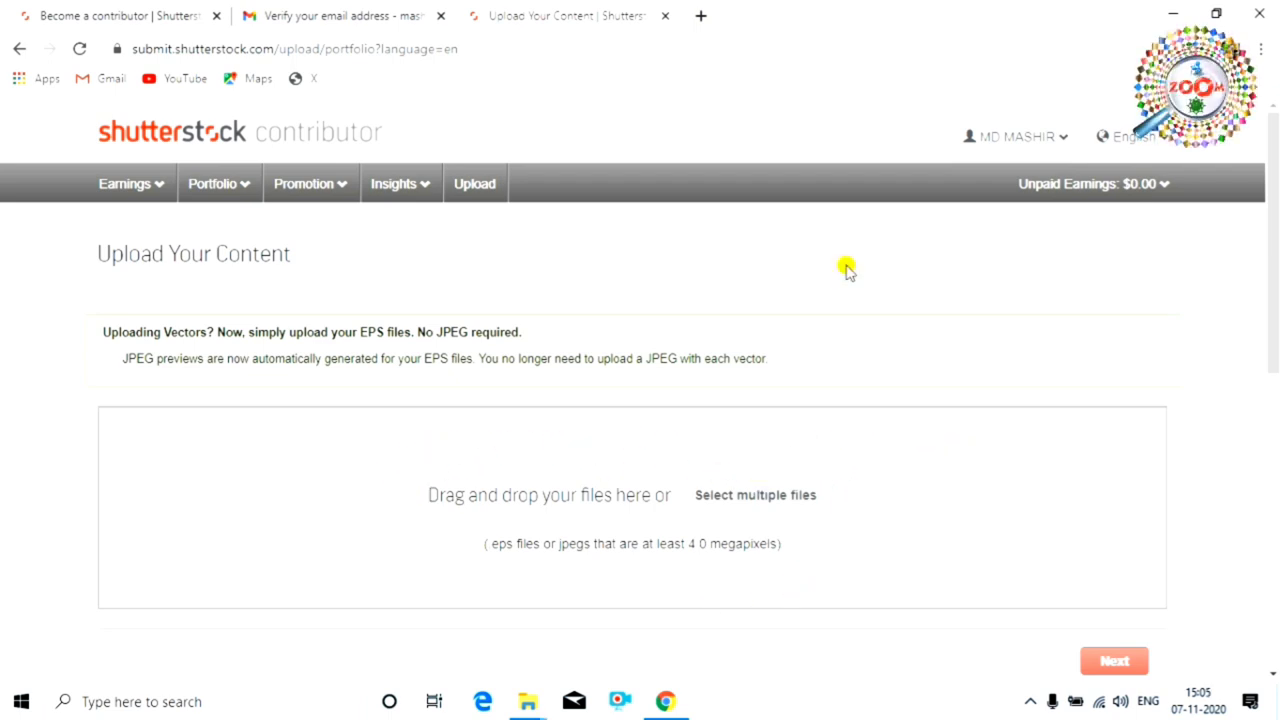
# - Add the desktop photo 20201107_141024, showing the child on the stairs, to the content upload area
pyautogui.moveTo(1029, 194)
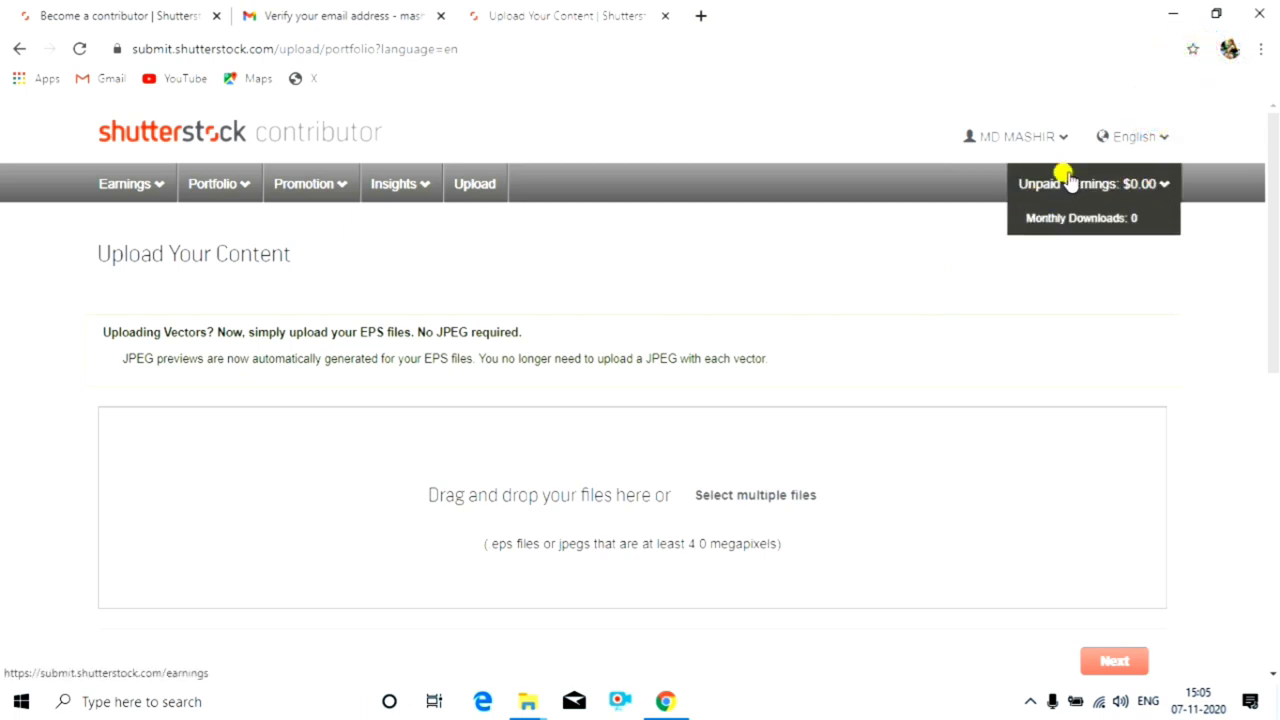
pyautogui.moveTo(1170, 144)
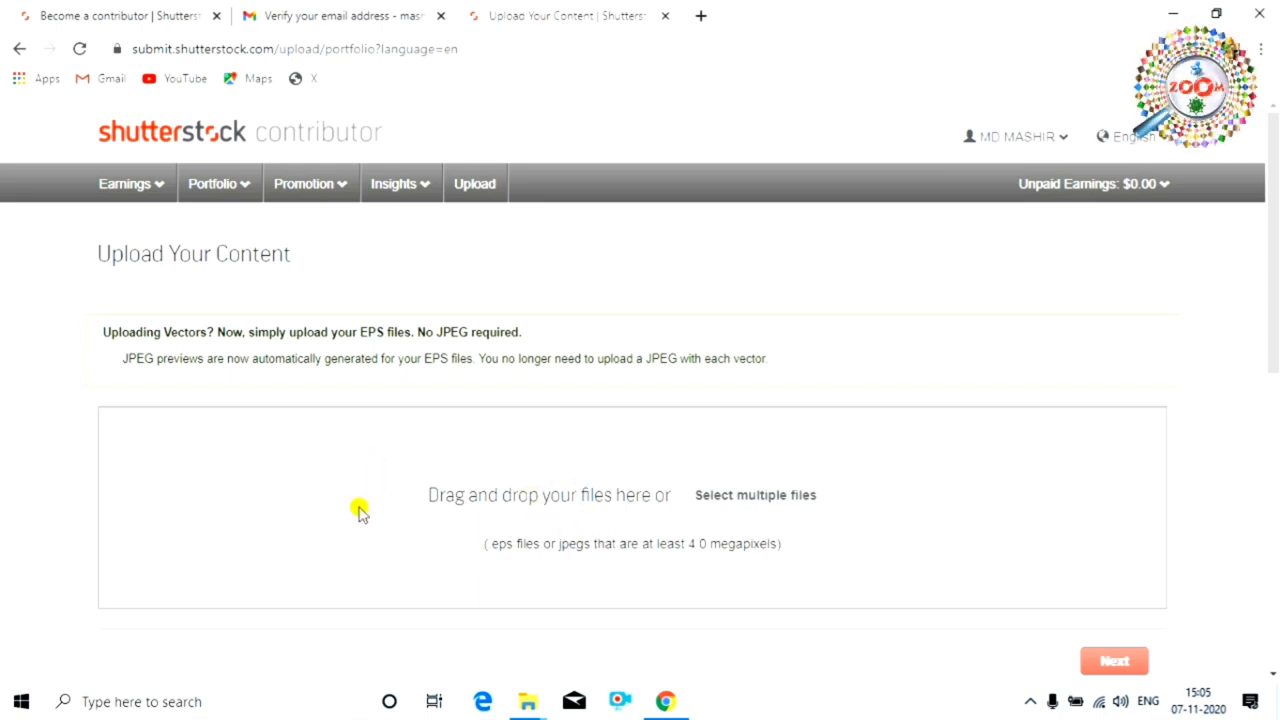
pyautogui.click(1170, 12)
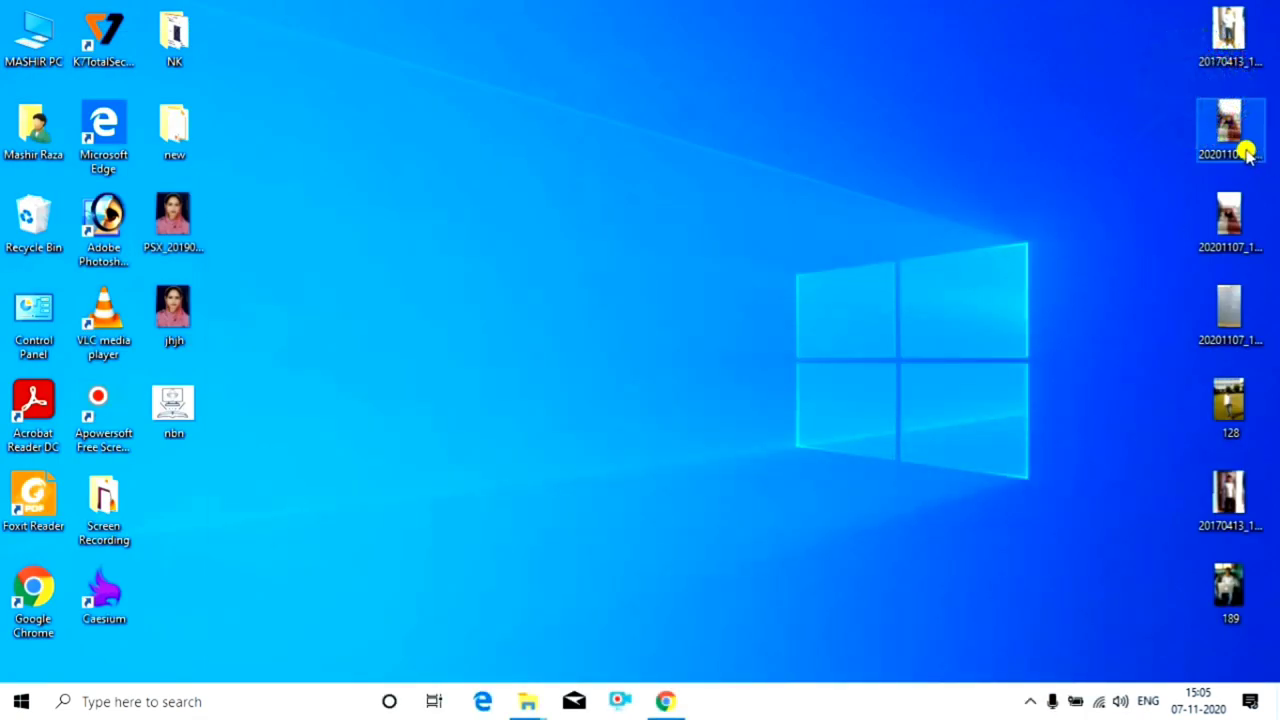
pyautogui.moveTo(1193, 170); pyautogui.dragTo(226, 413)
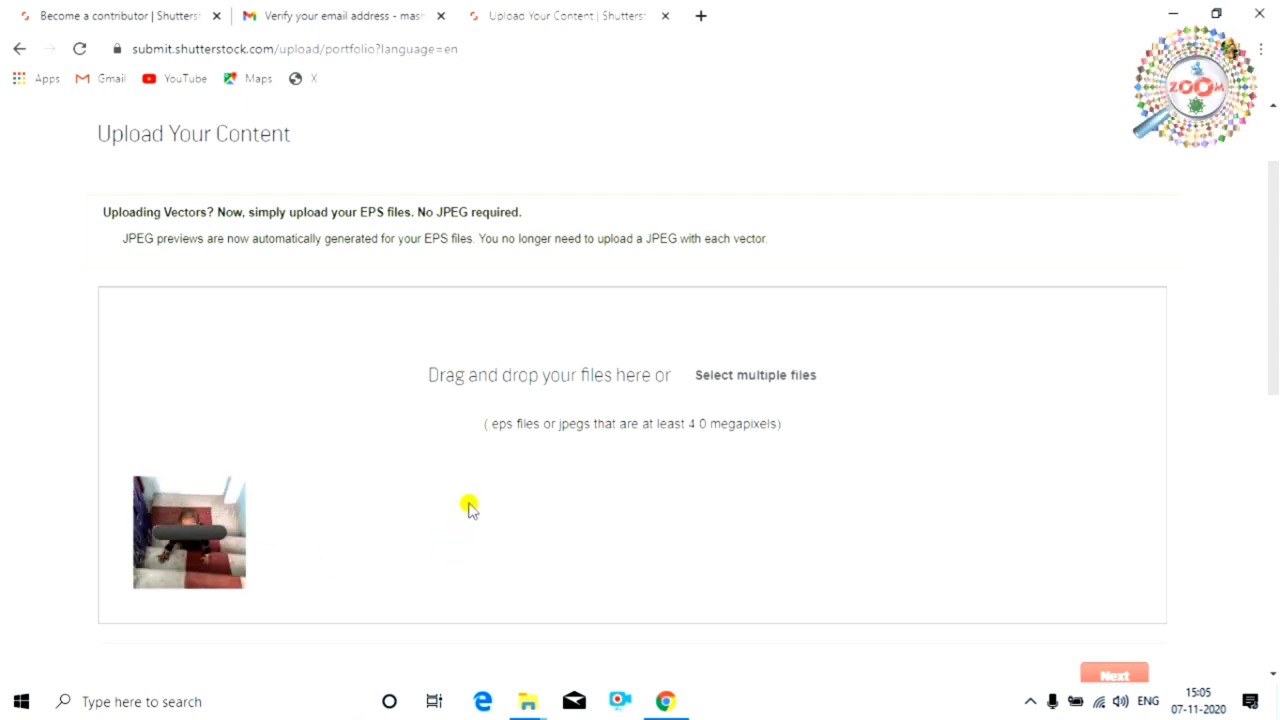
pyautogui.scroll(-1, 469, 507)
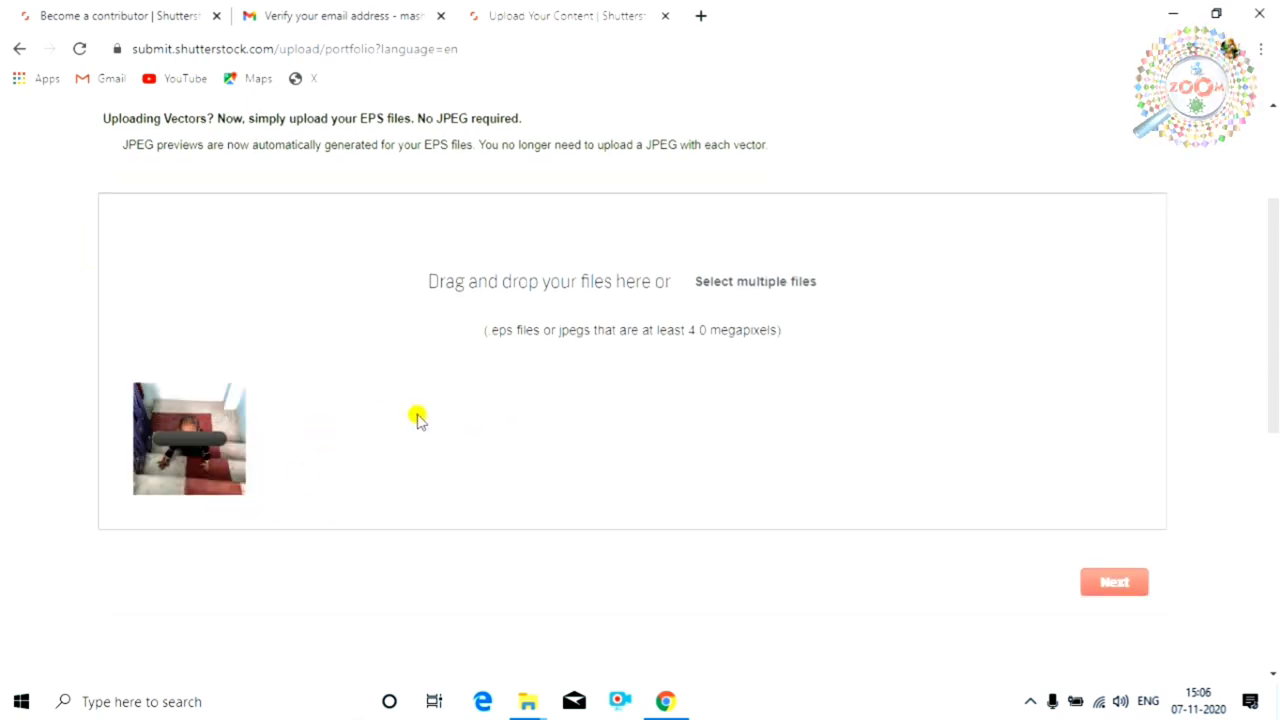
# - Upload 20170413_133027 from the Desktop as a second image and proceed to adding details on the Submit content page
pyautogui.click(763, 290)
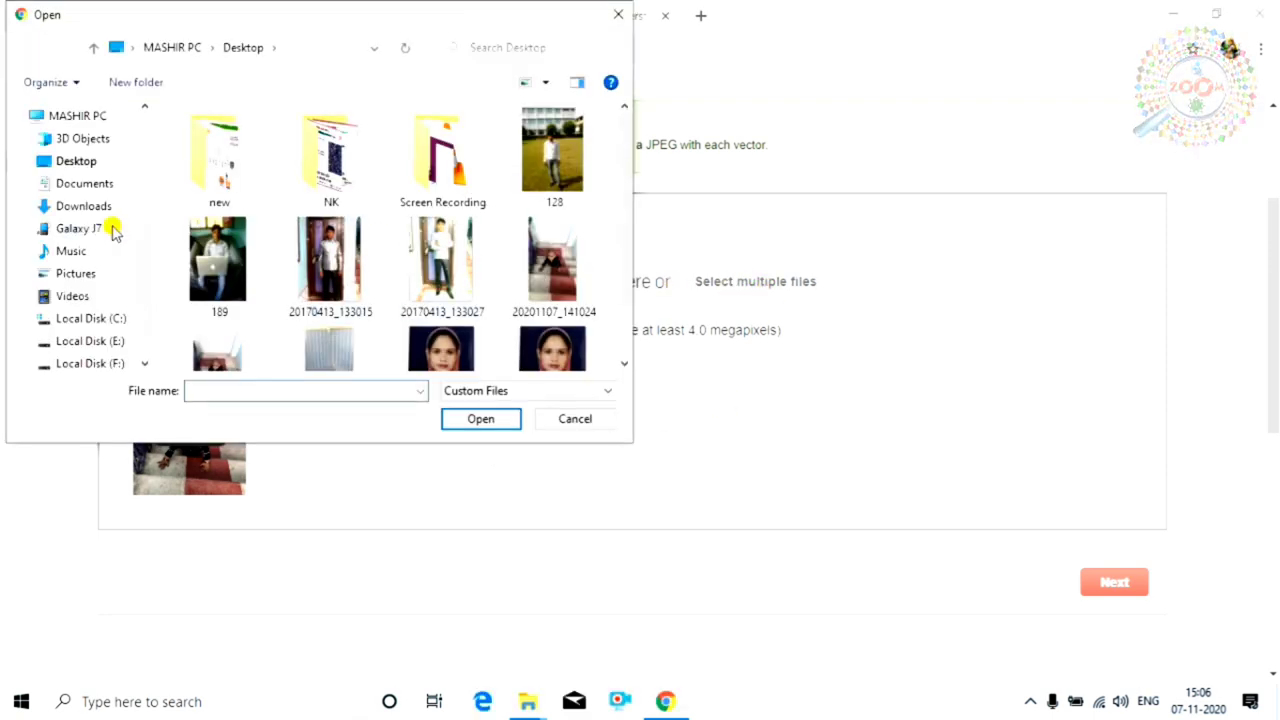
pyautogui.click(80, 161)
pyautogui.click(443, 287)
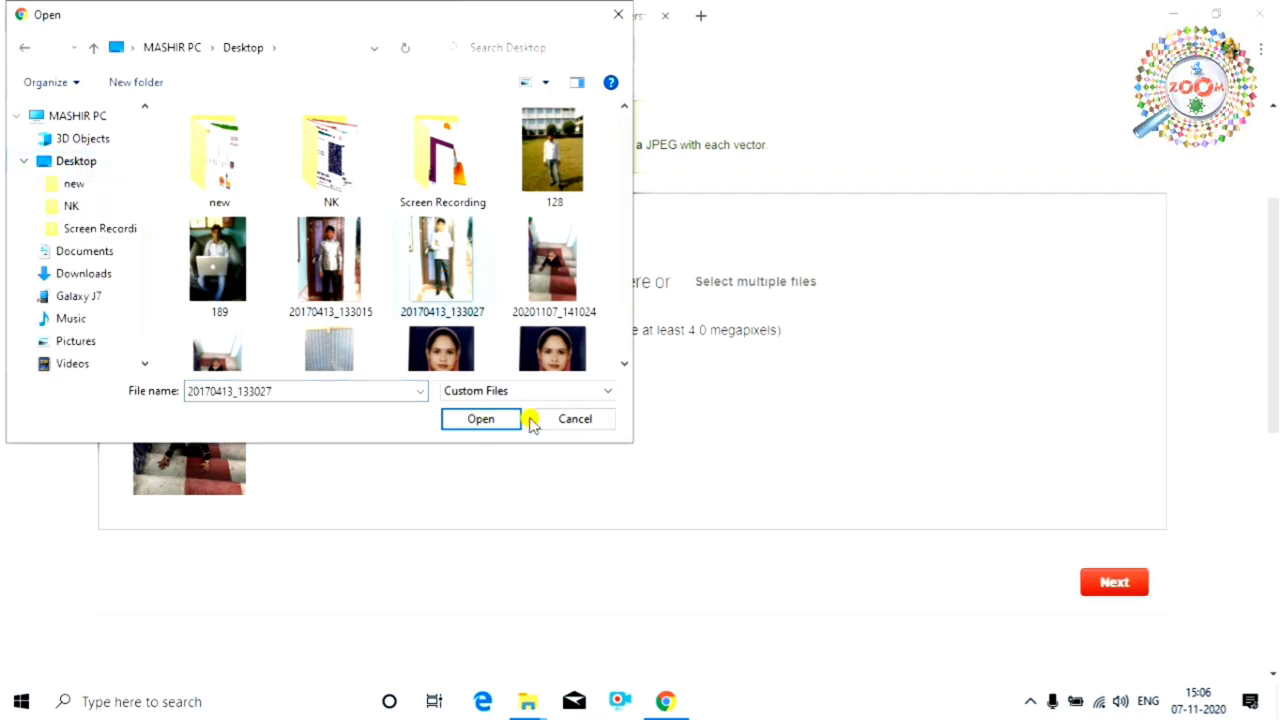
pyautogui.click(500, 424)
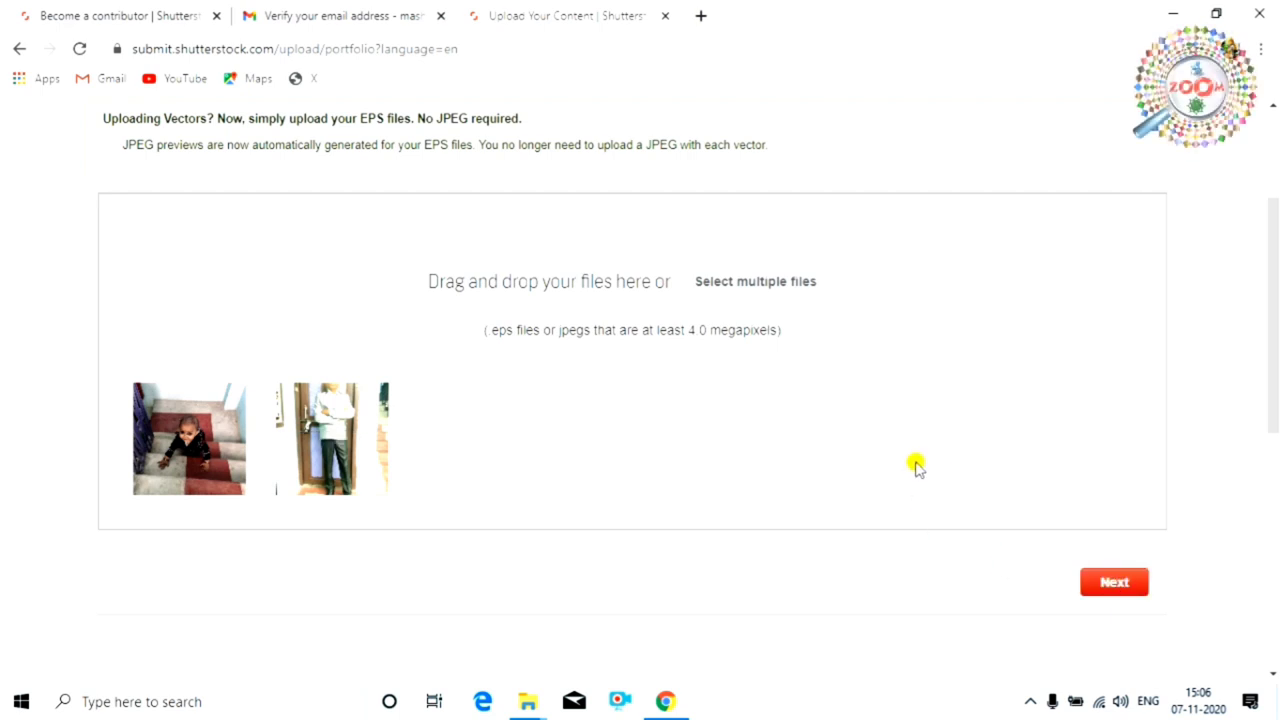
pyautogui.click(1122, 588)
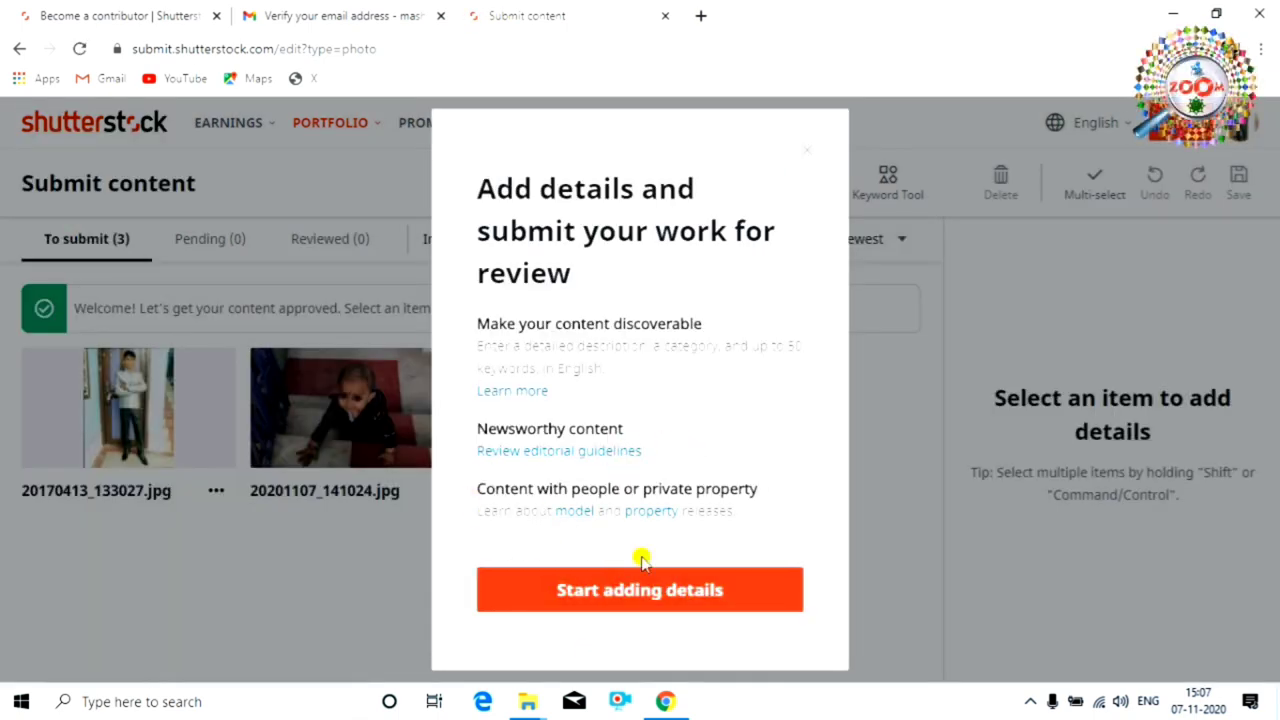
pyautogui.click(620, 600)
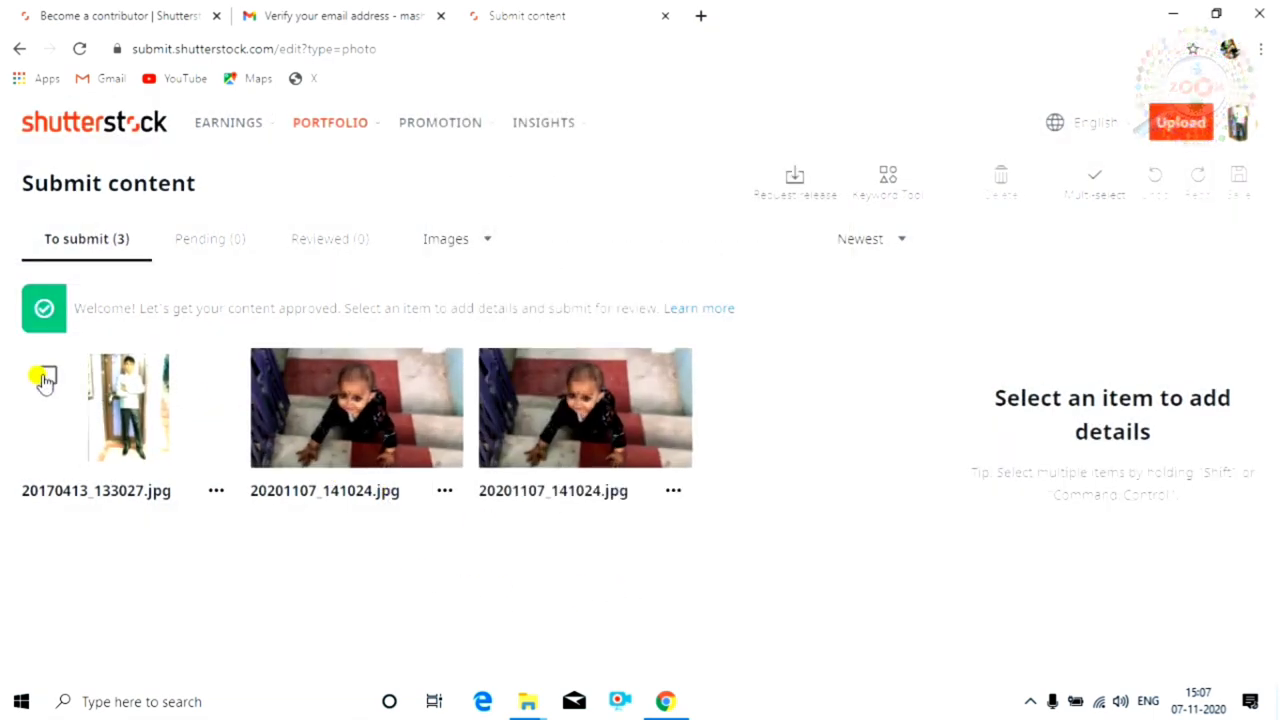
pyautogui.click(44, 380)
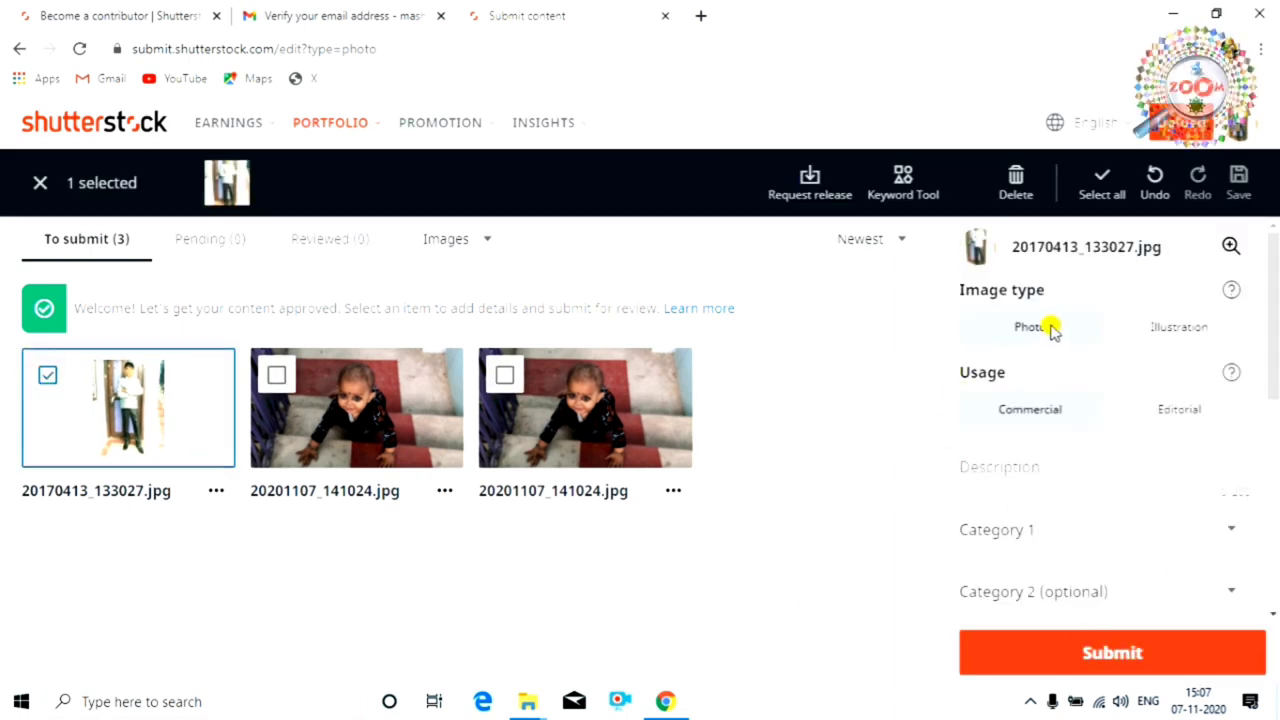
pyautogui.click(270, 385)
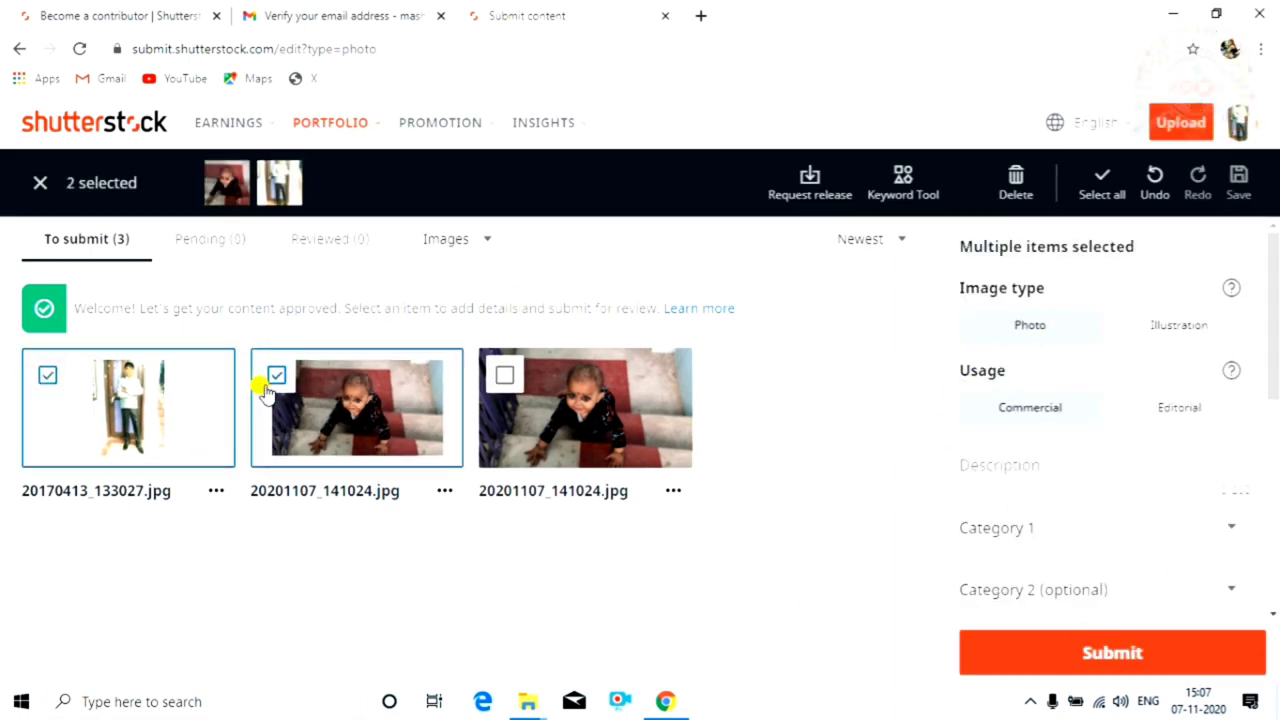
pyautogui.click(503, 378)
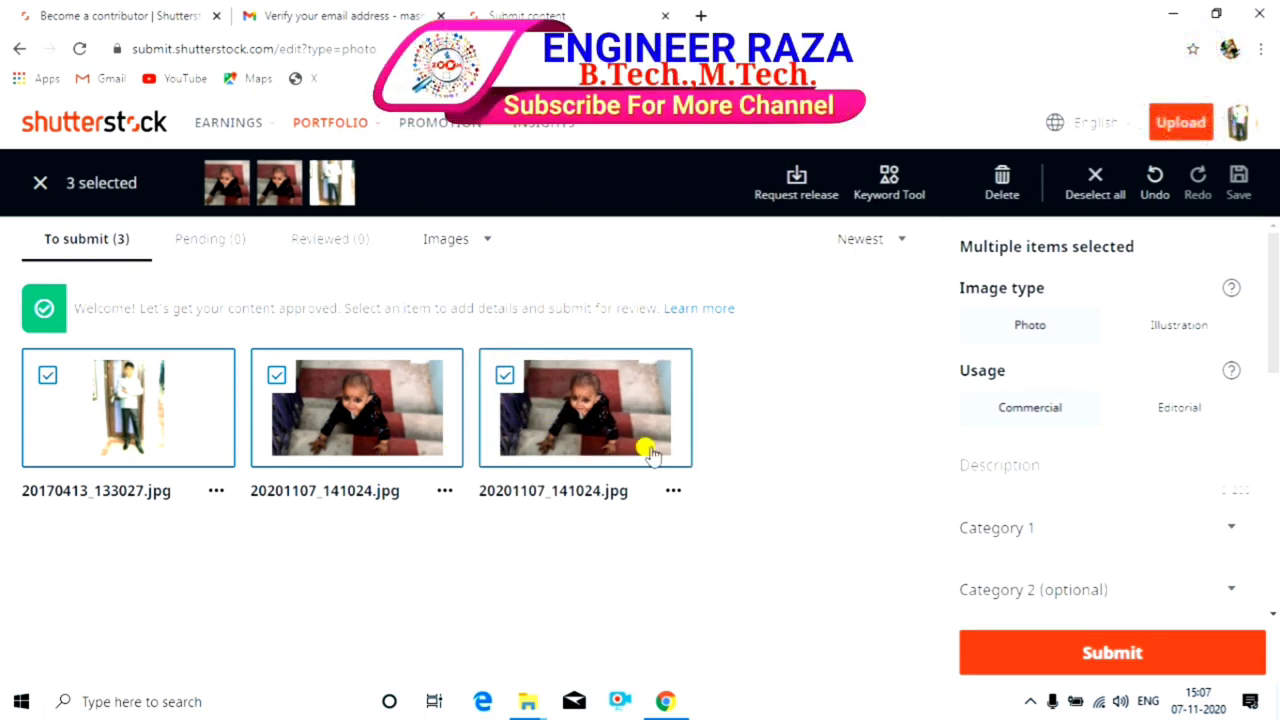
pyautogui.scroll(-3, 1060, 543)
pyautogui.scroll(-4, 1060, 540)
pyautogui.scroll(3, 1060, 540)
pyautogui.scroll(5, 1060, 540)
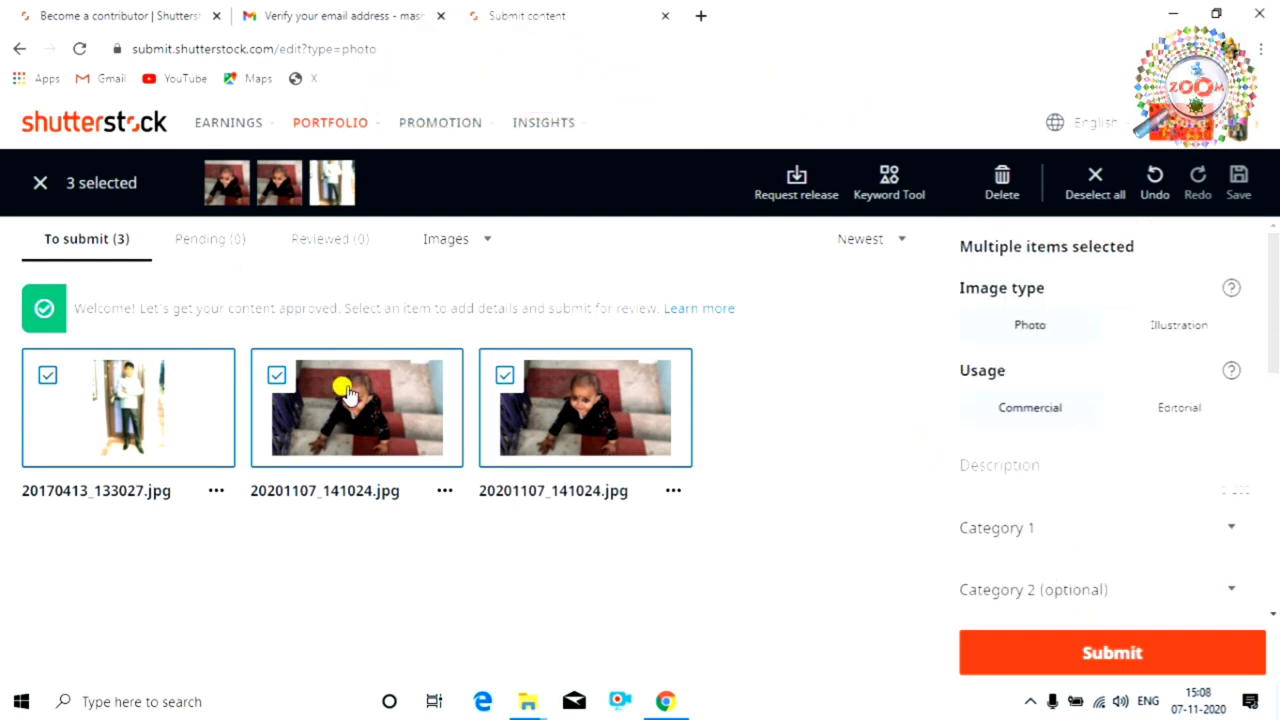
pyautogui.click(276, 378)
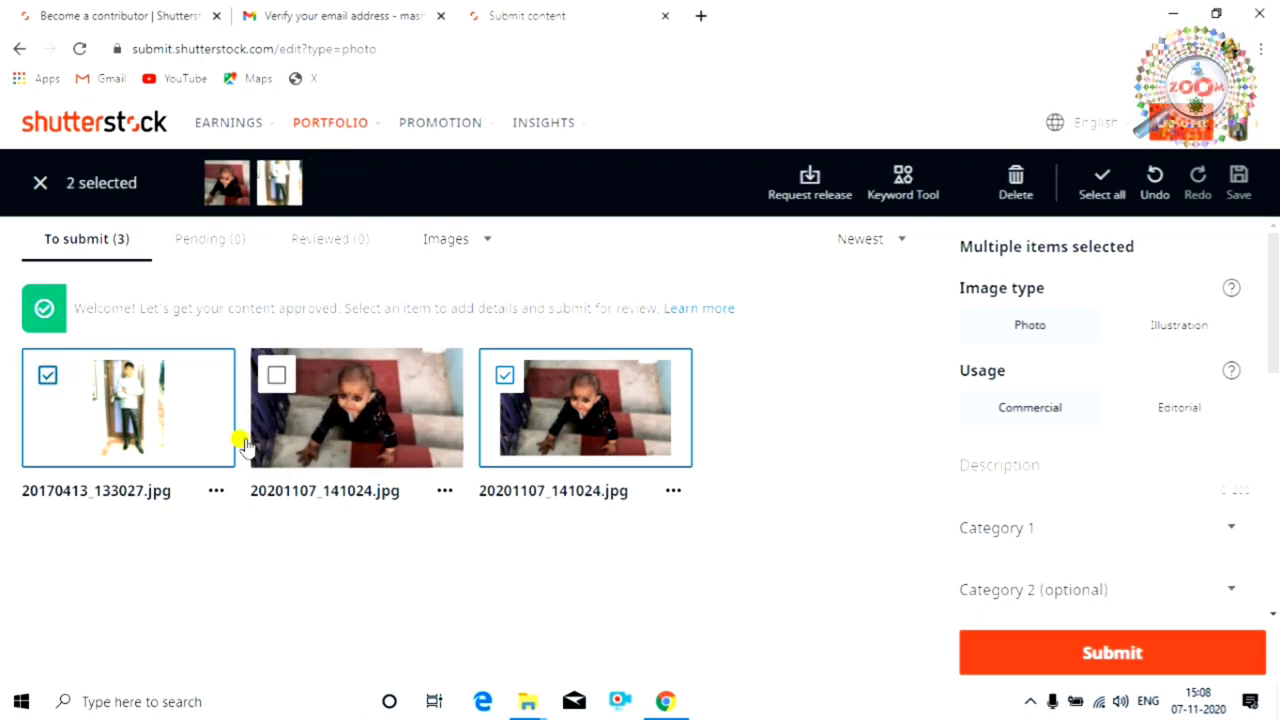
pyautogui.click(50, 378)
pyautogui.click(504, 375)
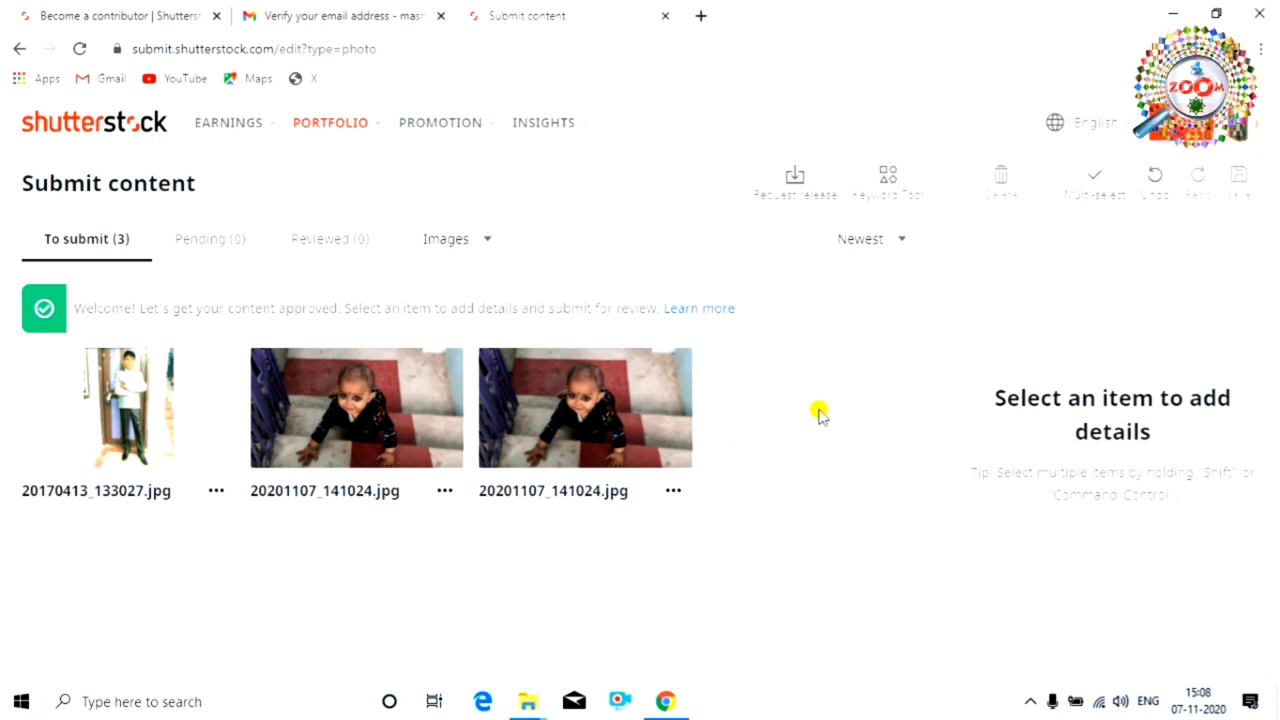
# - Select the first 20201107_141024.jpg copy, set its usage to Commercial and enter "a good" as the start of its description
pyautogui.click(276, 376)
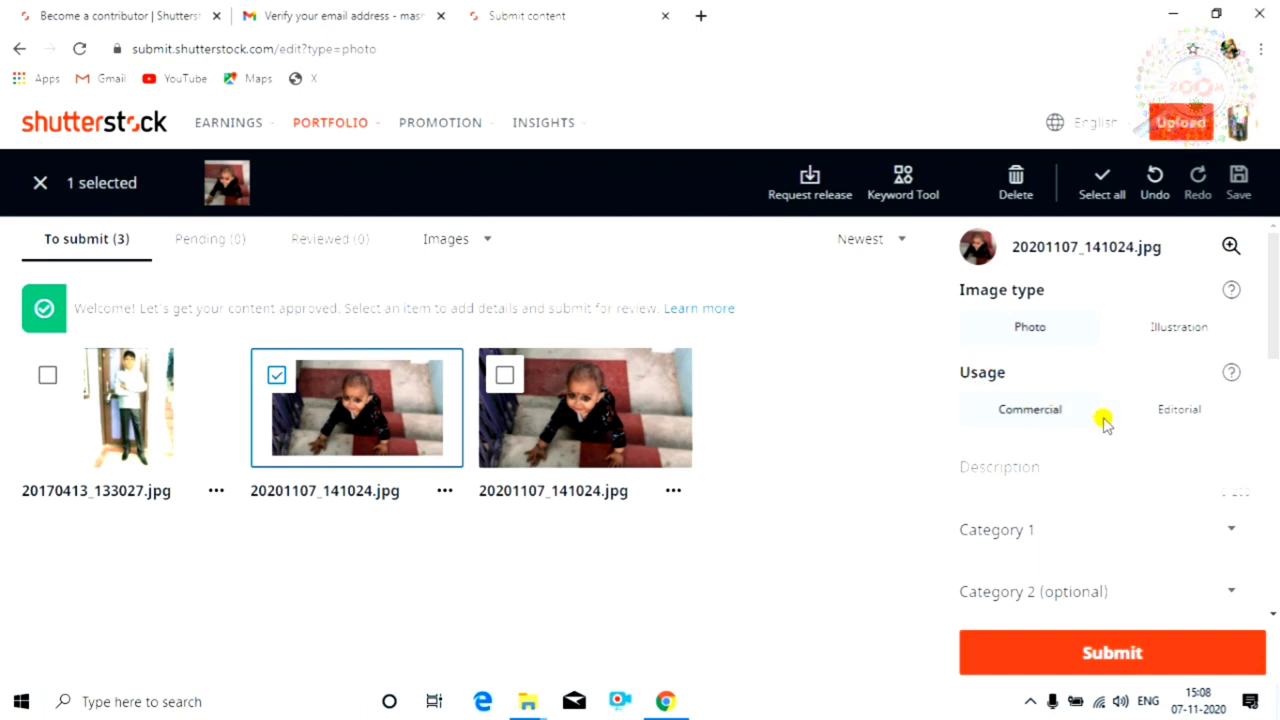
pyautogui.click(1168, 418)
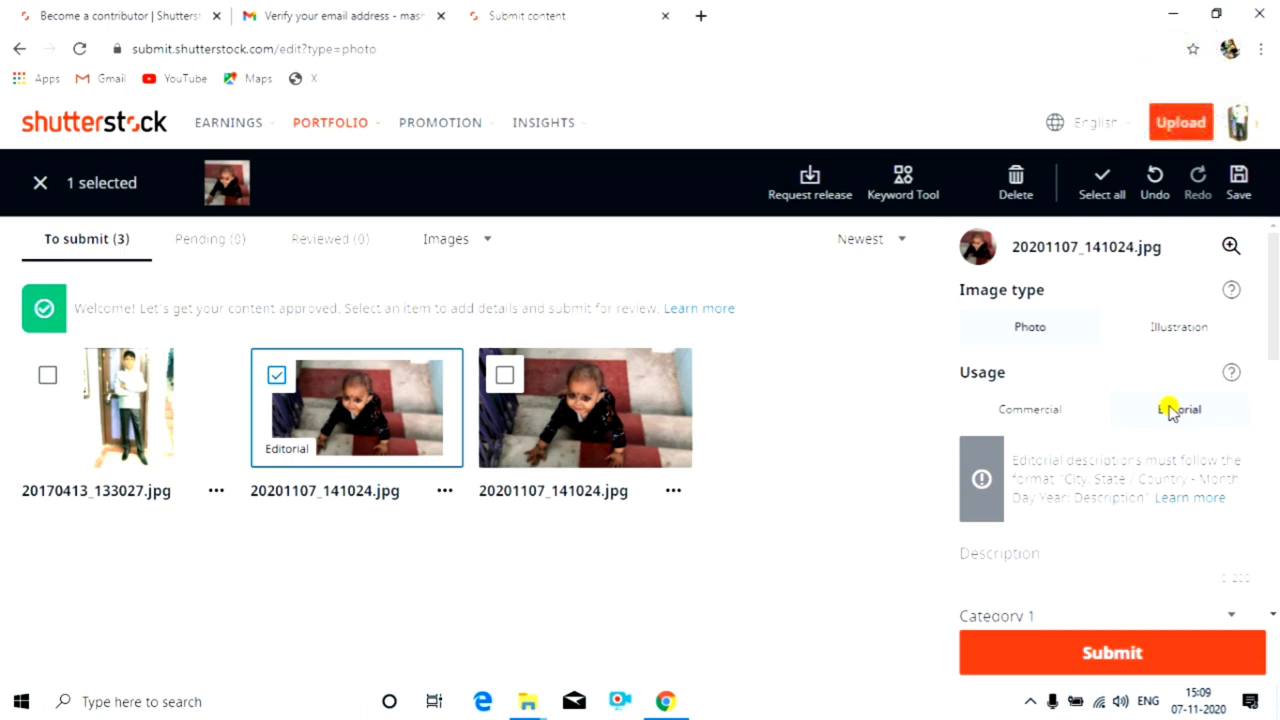
pyautogui.click(1033, 409)
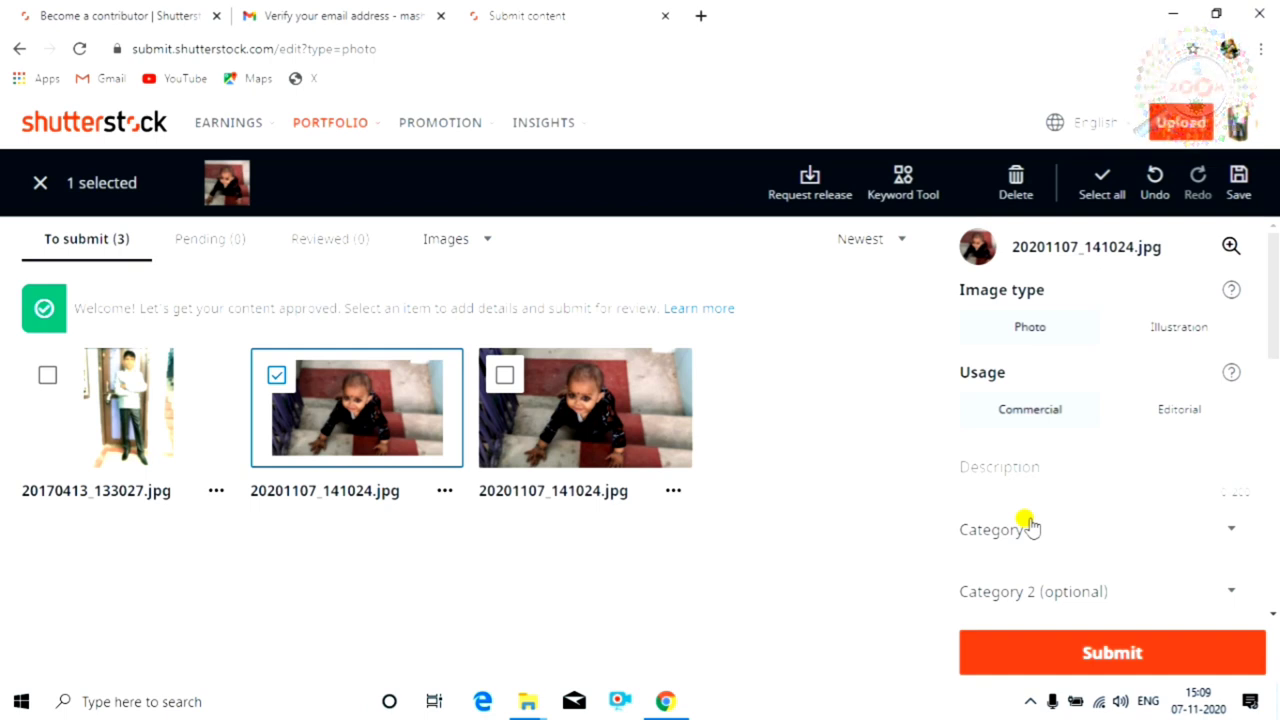
pyautogui.click(996, 468)
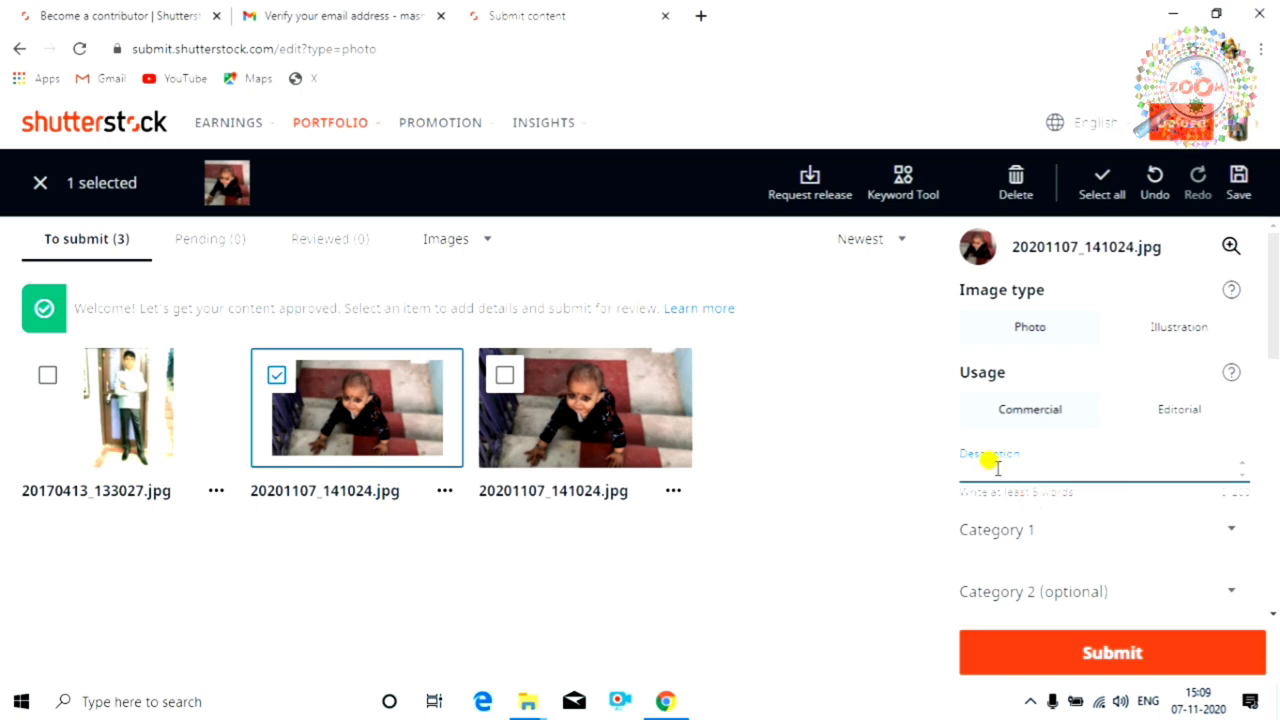
pyautogui.write('a good')
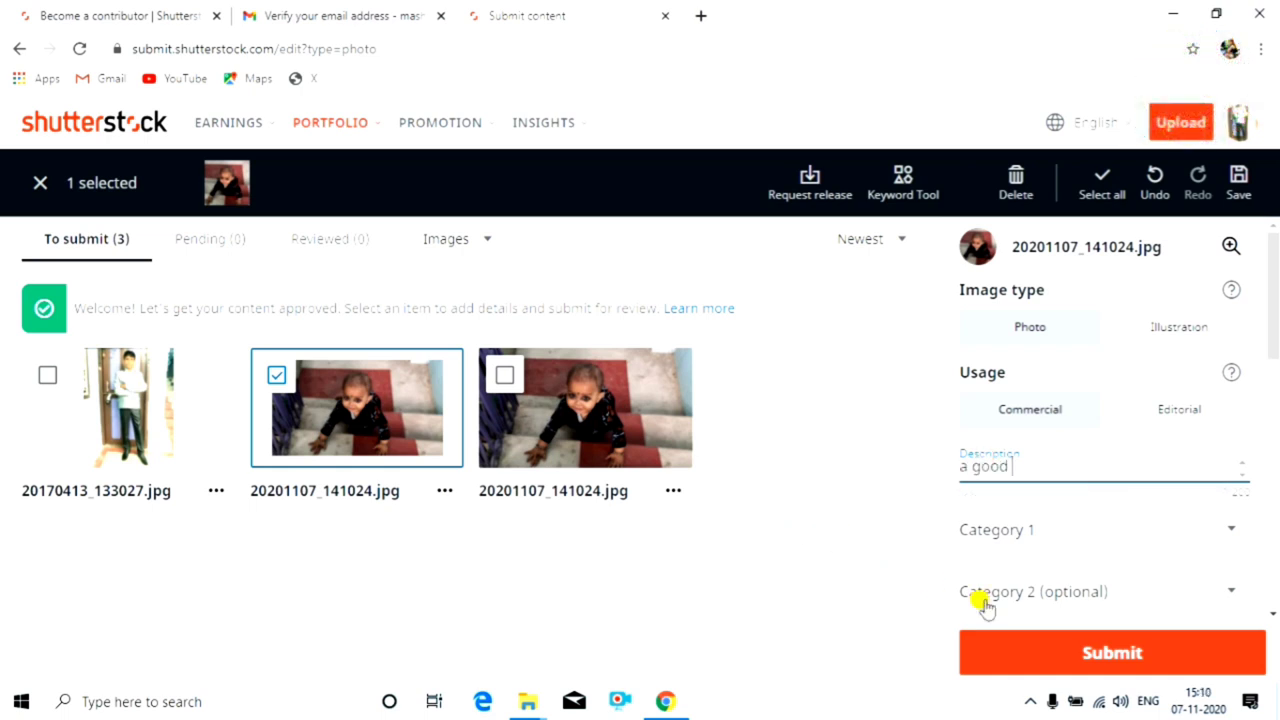
# - Set Category 1 of the selected 20201107_141024.jpg photo to Beauty/Fashion
pyautogui.click(1228, 532)
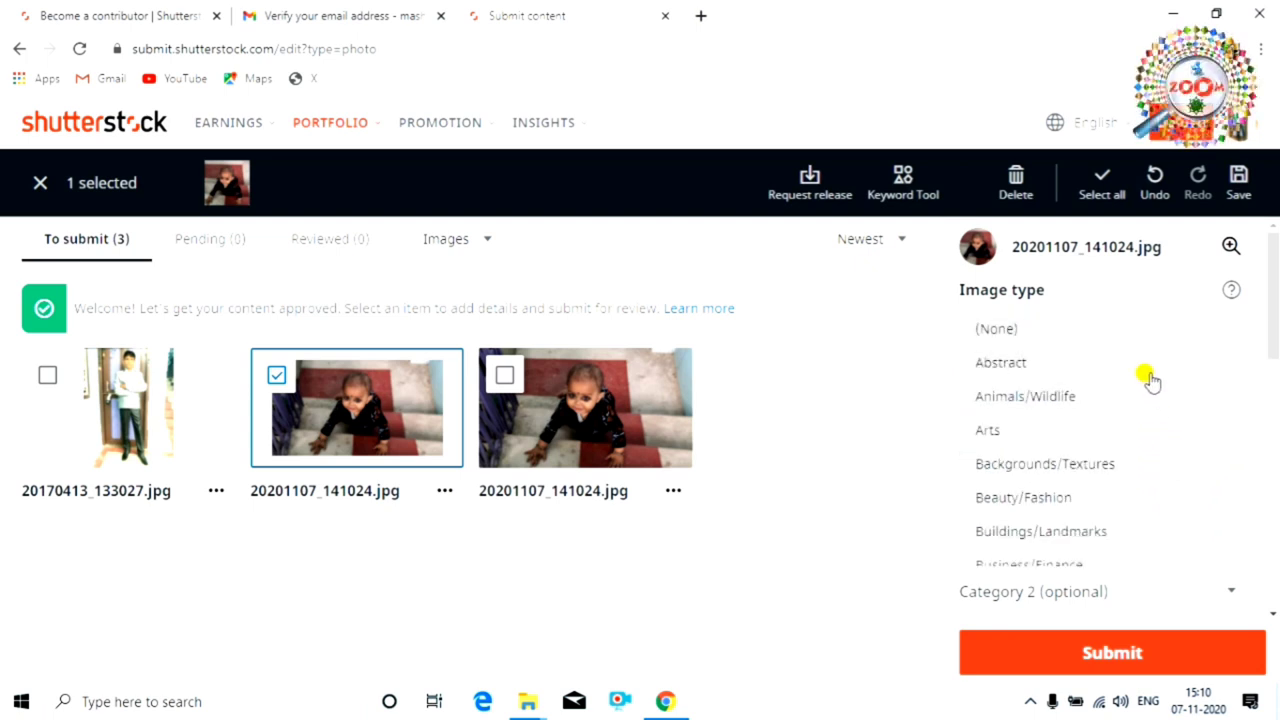
pyautogui.scroll(-1, 1145, 385)
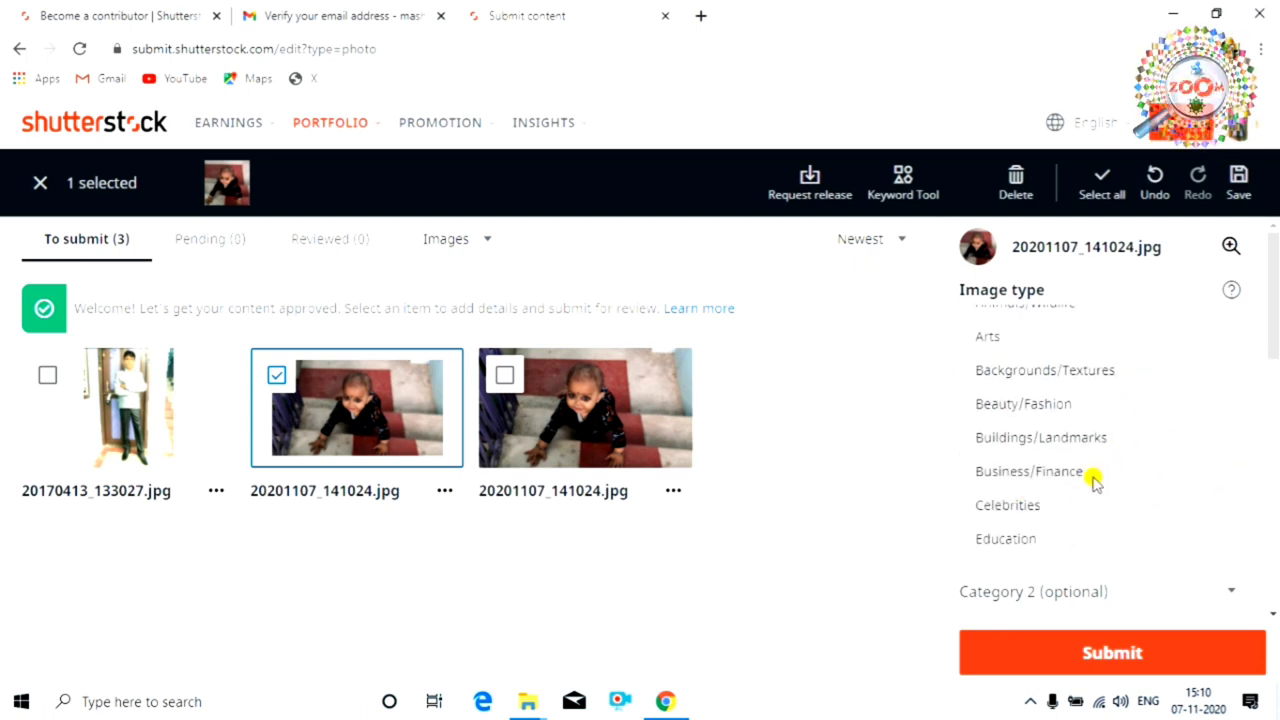
pyautogui.scroll(-2, 1094, 480)
pyautogui.scroll(-3, 1076, 448)
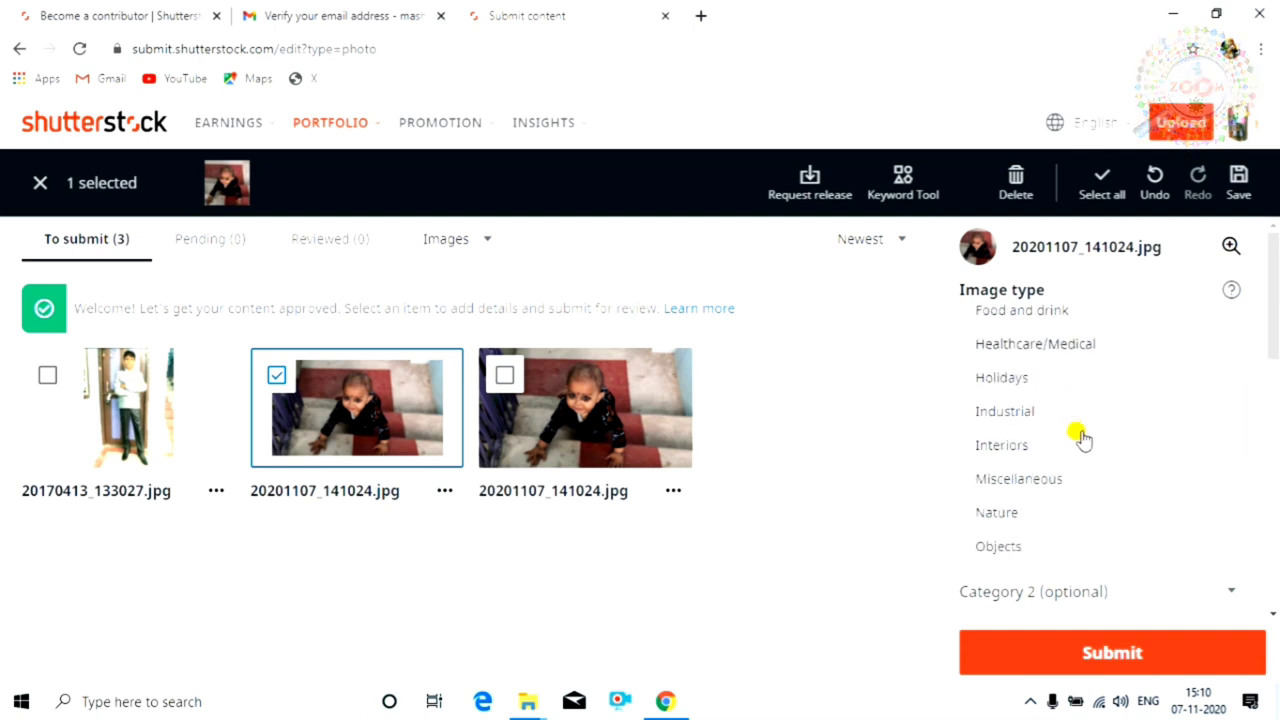
pyautogui.scroll(-3, 1078, 460)
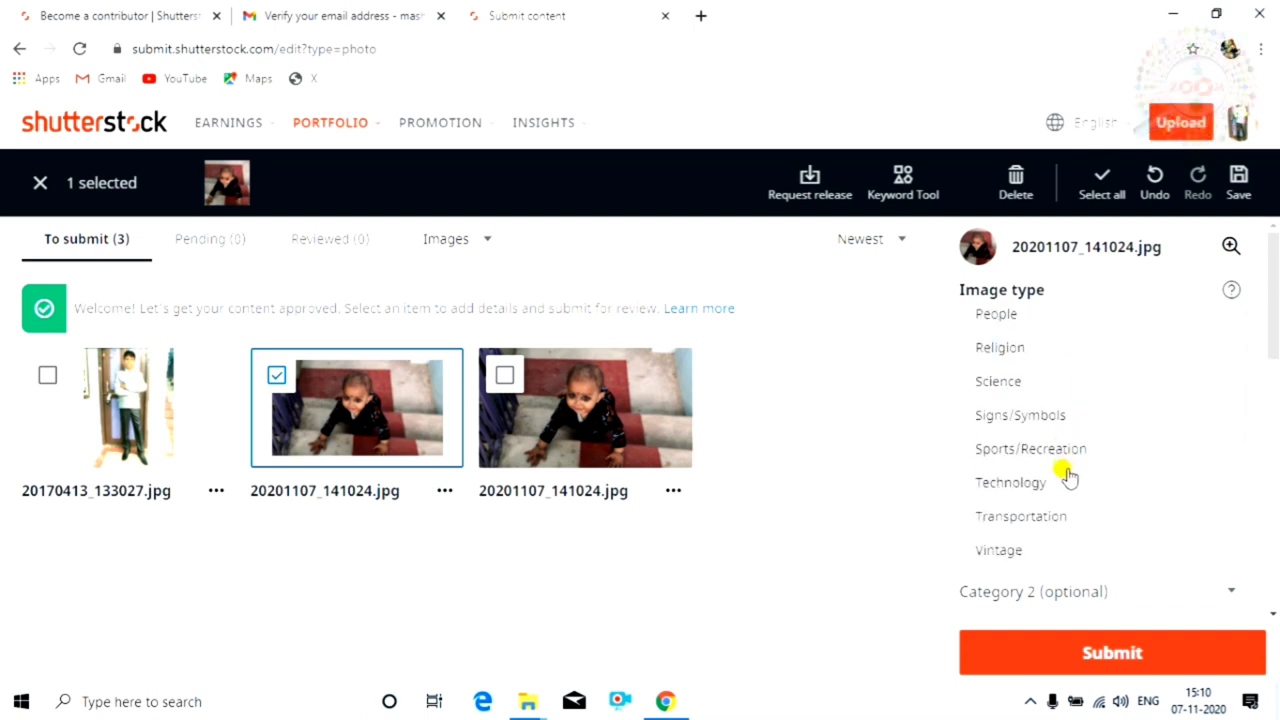
pyautogui.scroll(3, 1022, 508)
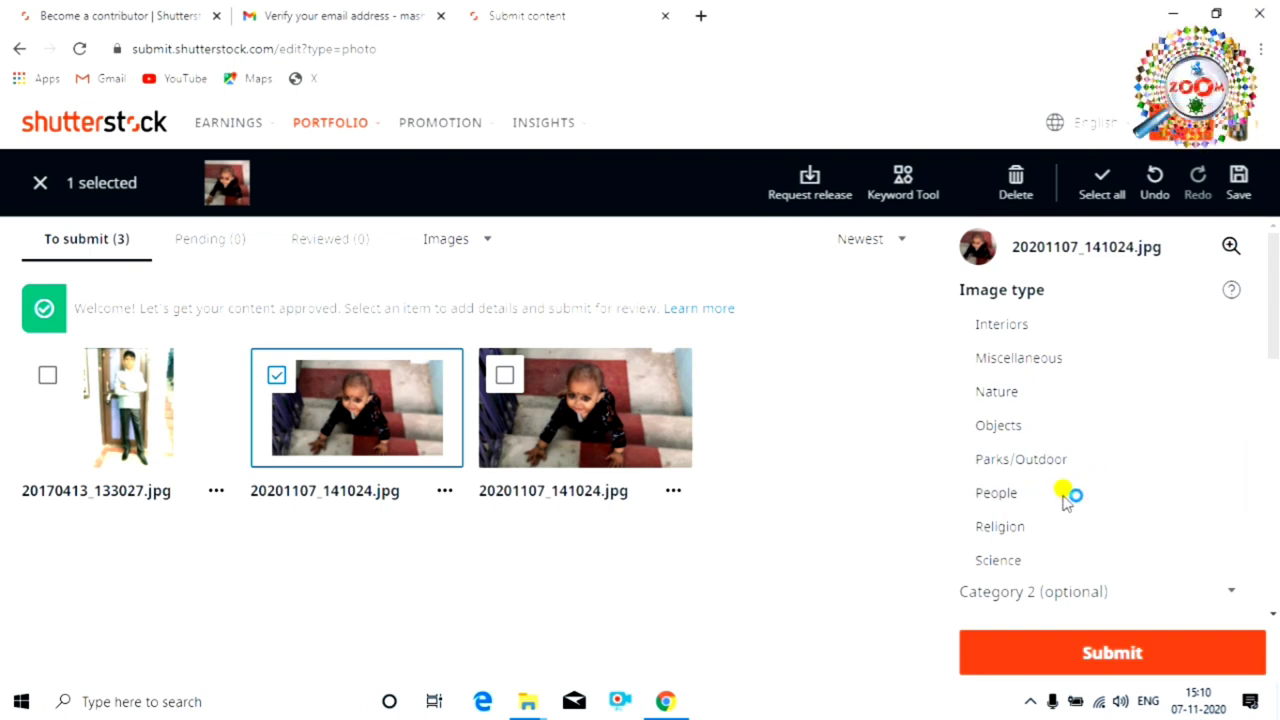
pyautogui.scroll(-1, 1058, 545)
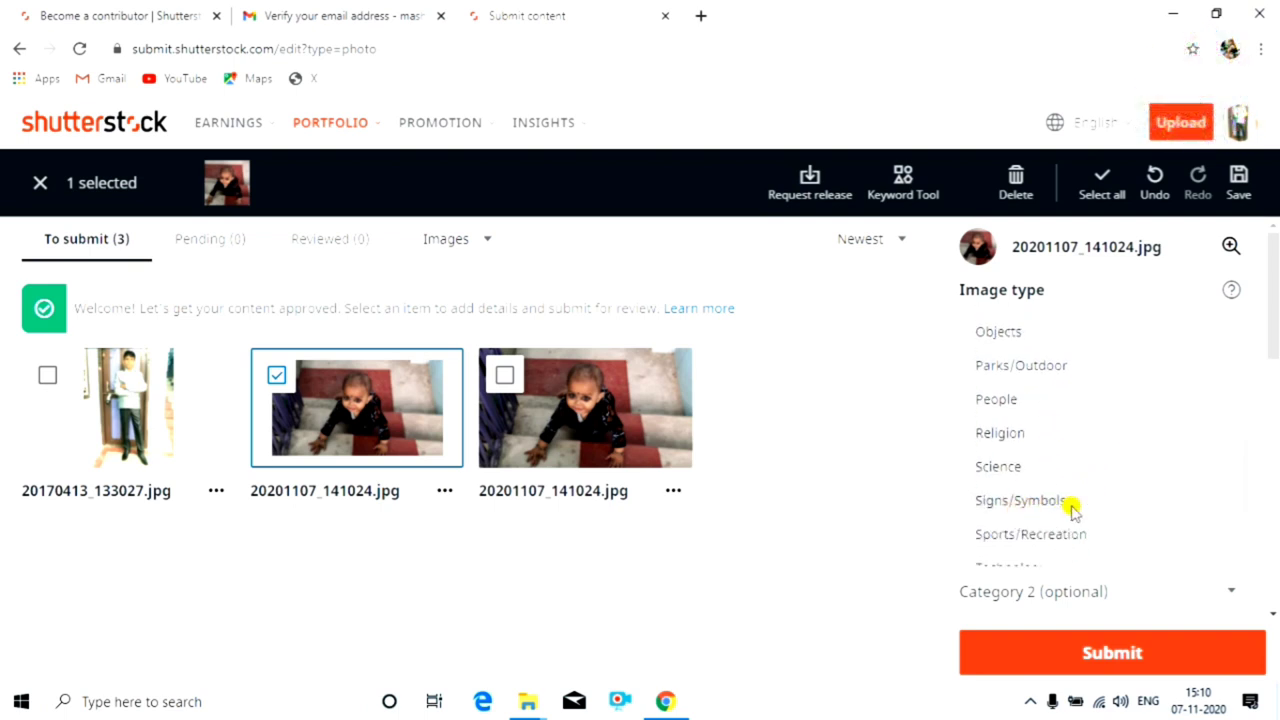
pyautogui.scroll(-1, 1050, 534)
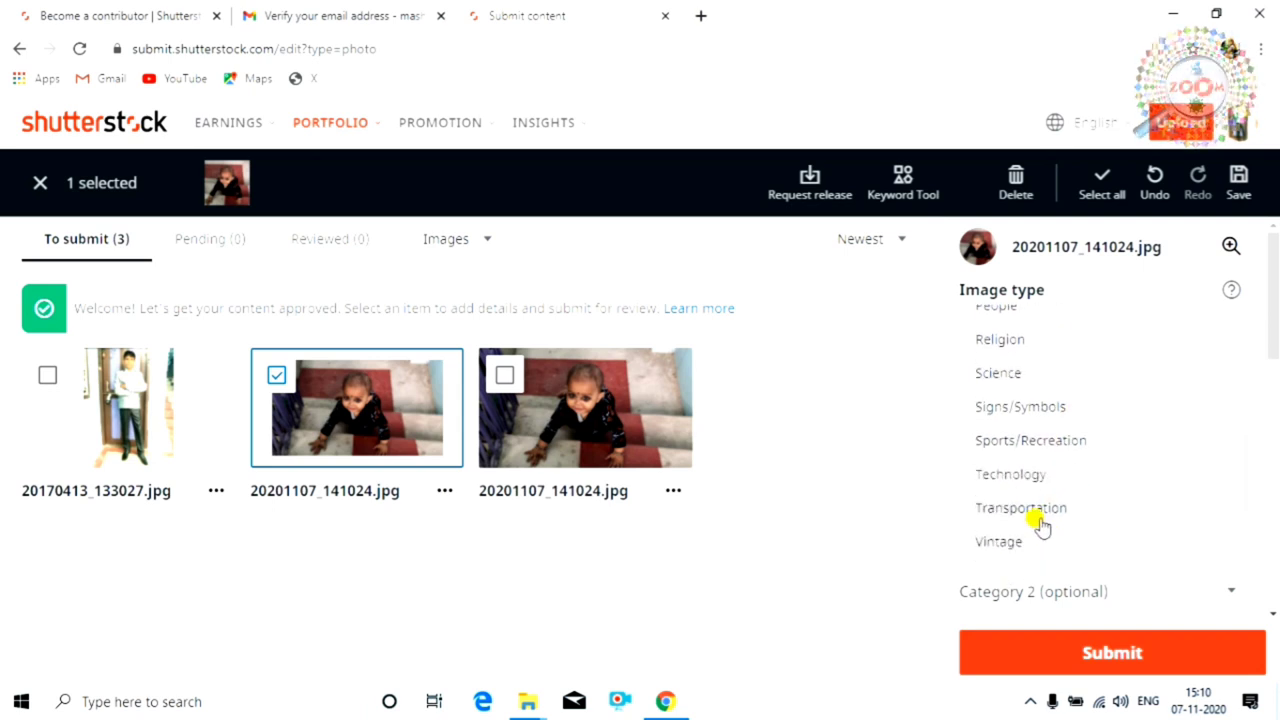
pyautogui.scroll(6, 1025, 482)
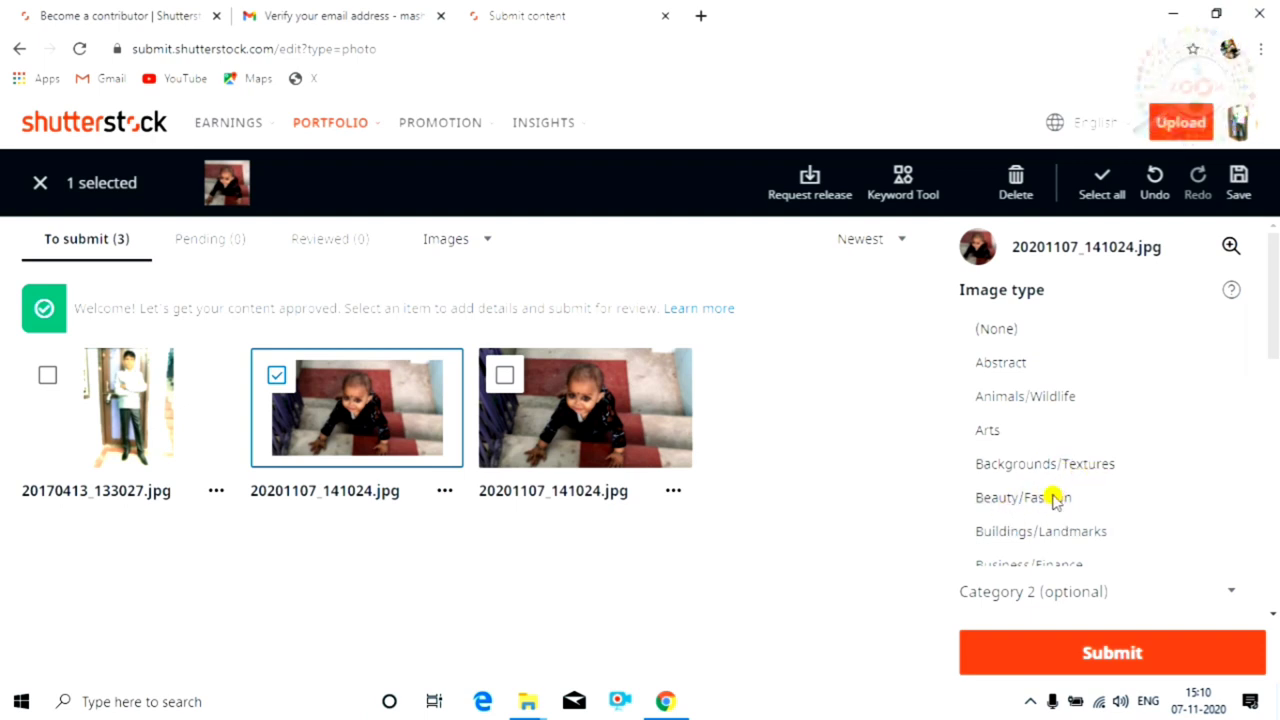
pyautogui.click(1056, 500)
pyautogui.scroll(-2, 1098, 514)
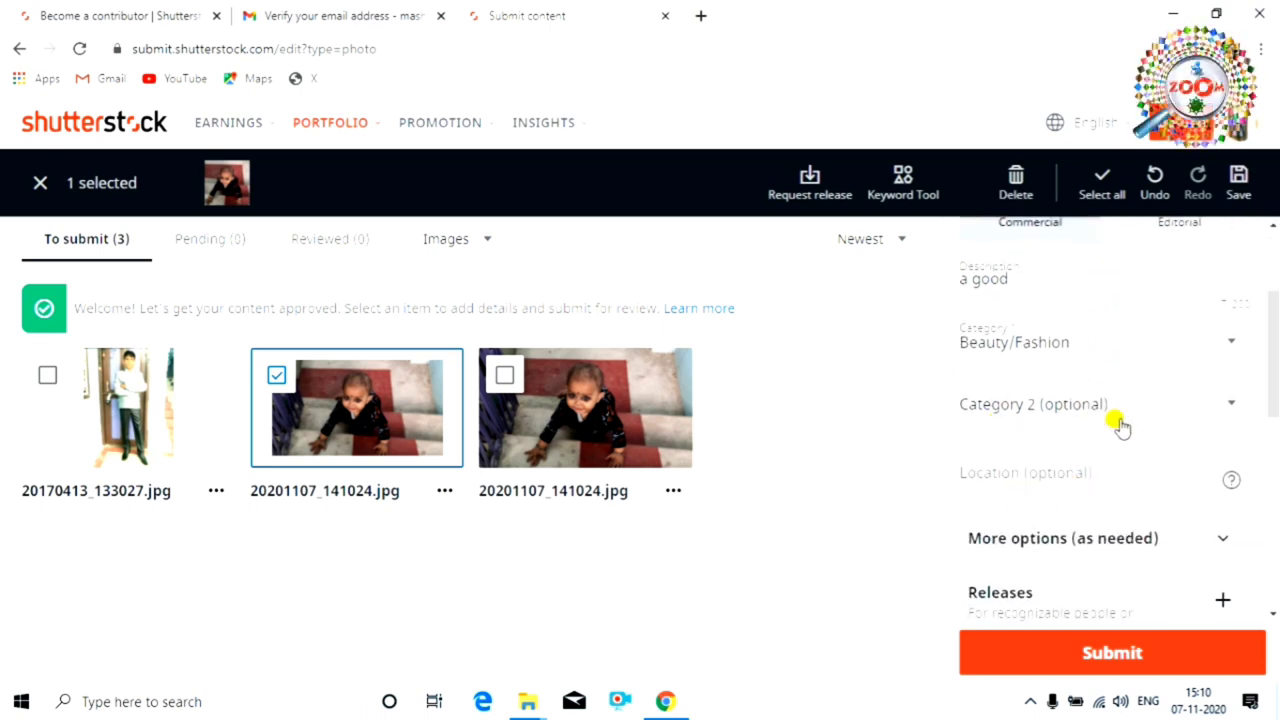
pyautogui.click(1210, 408)
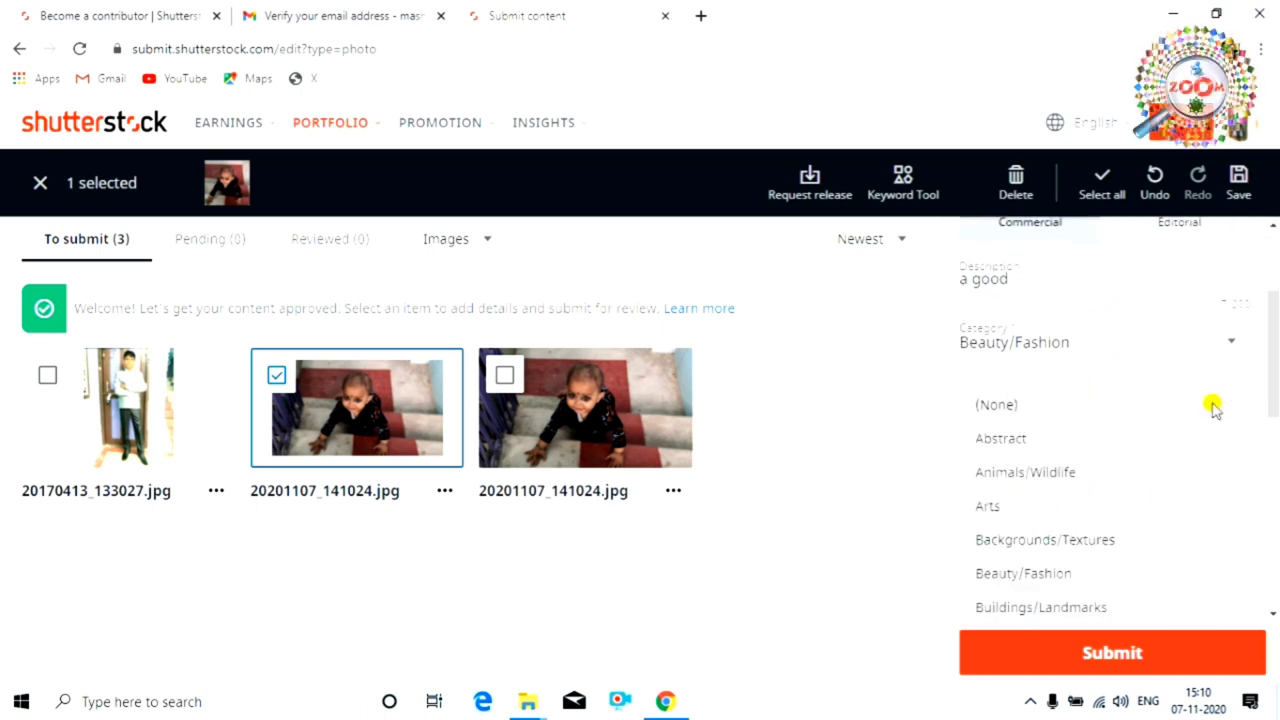
pyautogui.click(892, 489)
# - Add the suggested keywords girl, cute, beautiful, kid, fun, smile, female, happy and face to the selected photo
pyautogui.scroll(-1, 1094, 506)
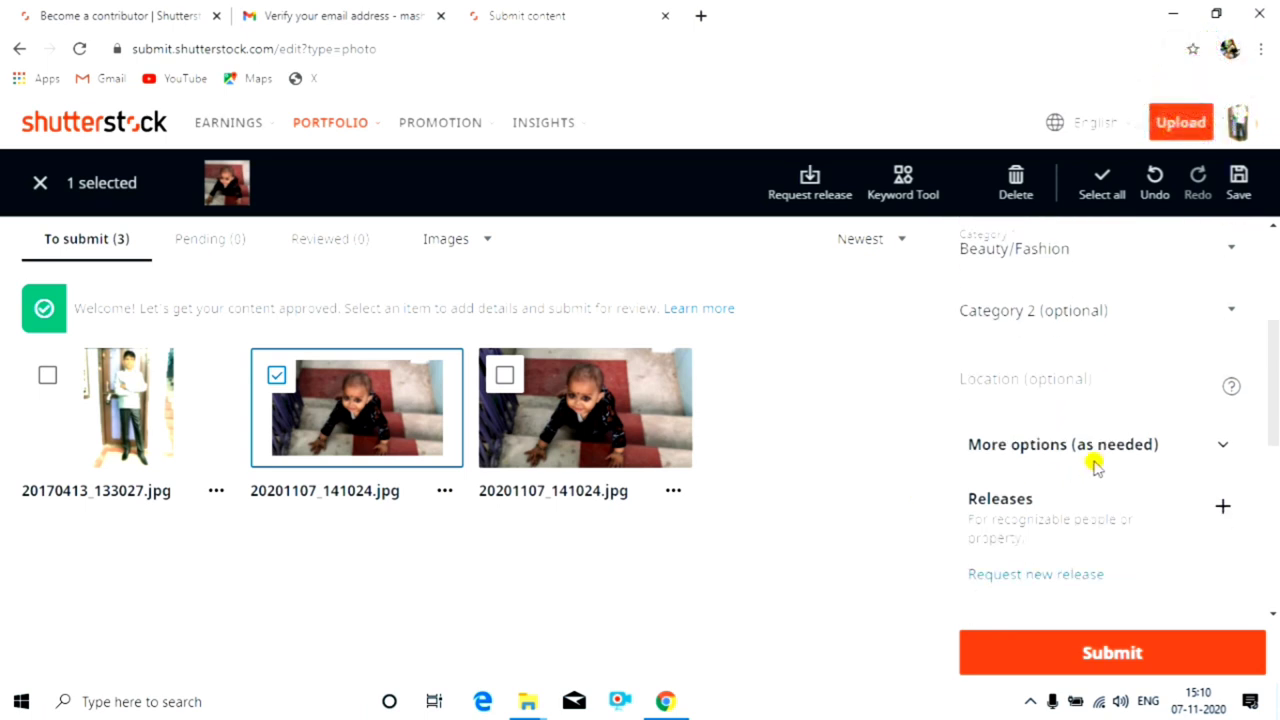
pyautogui.scroll(-3, 1096, 466)
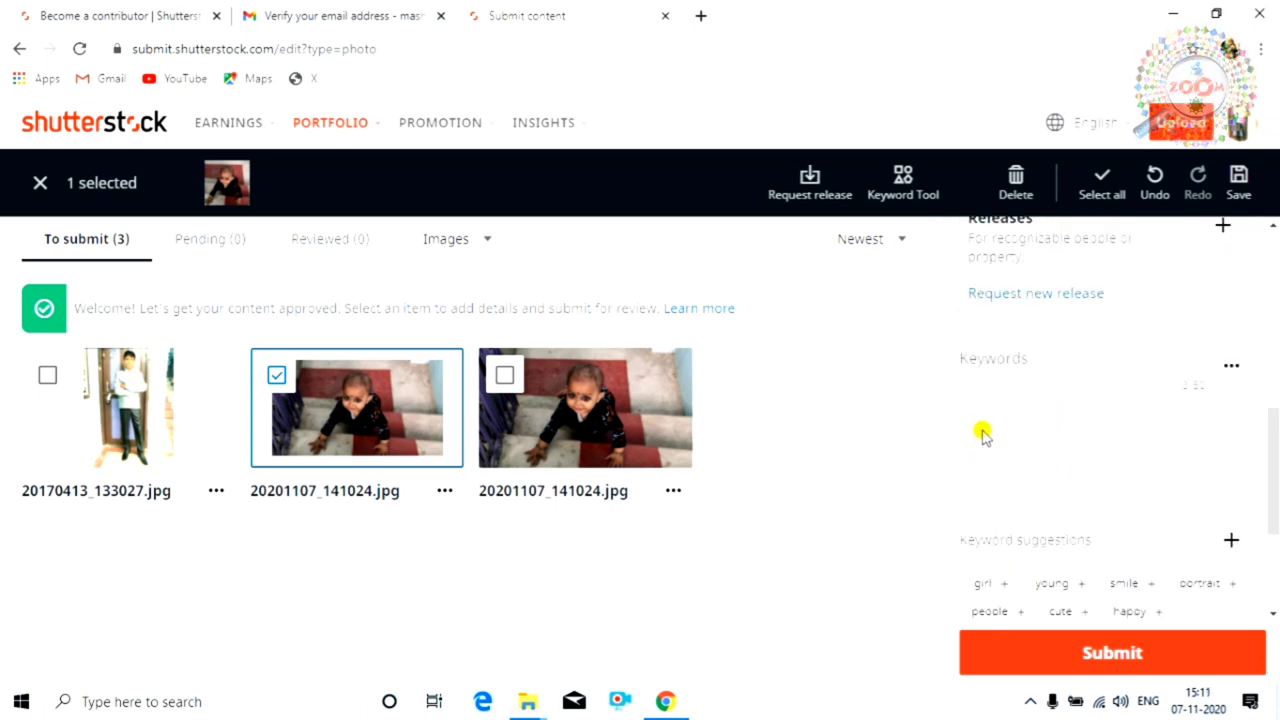
pyautogui.scroll(3, 990, 435)
pyautogui.scroll(-3, 1144, 475)
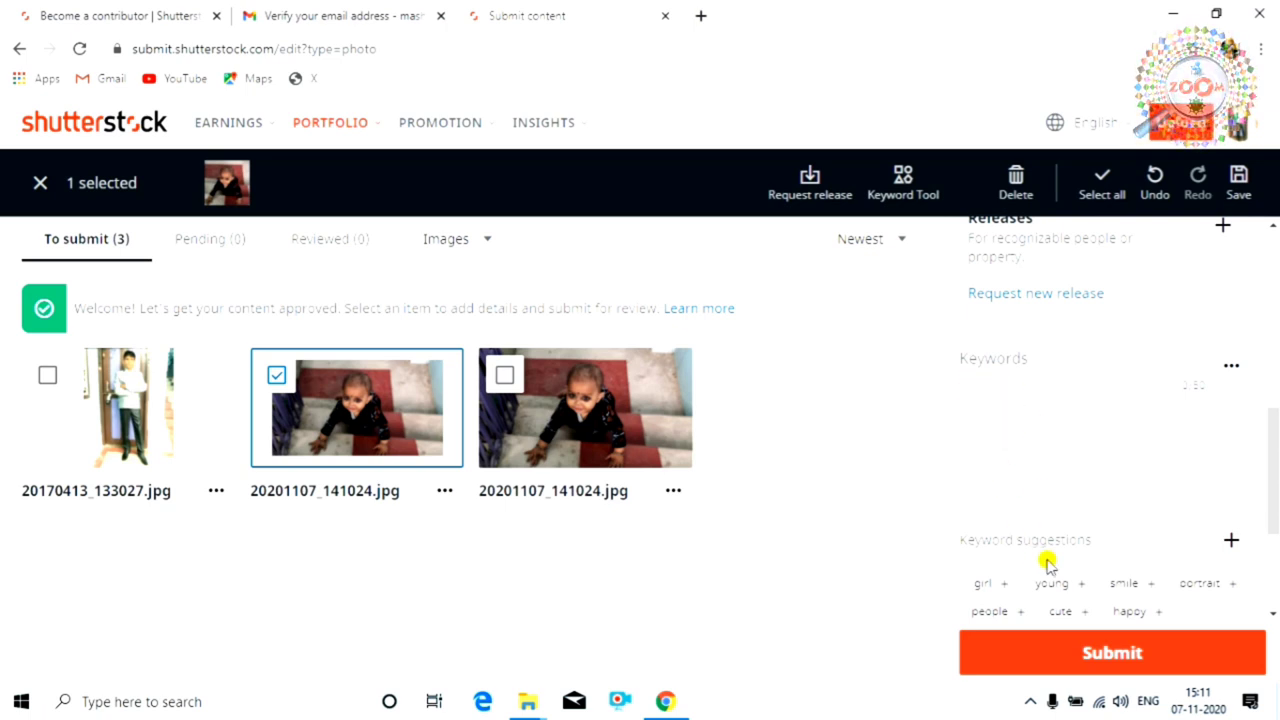
pyautogui.scroll(-1, 1048, 583)
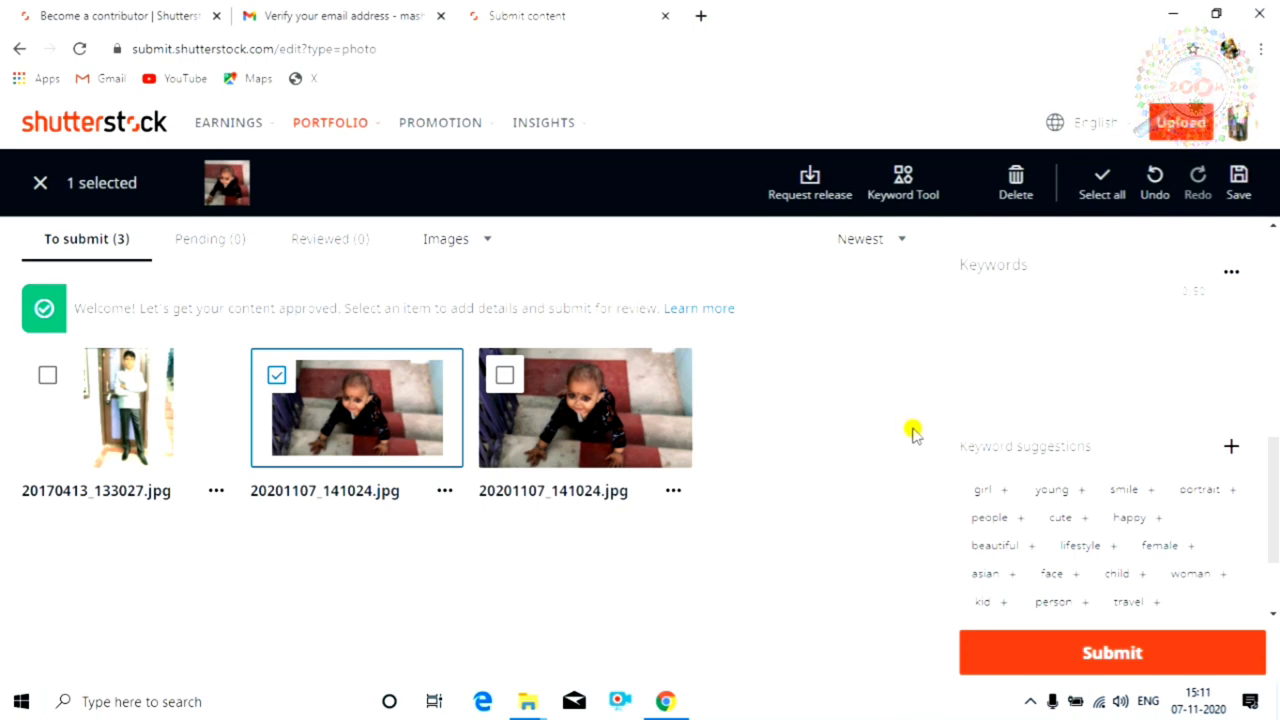
pyautogui.click(993, 491)
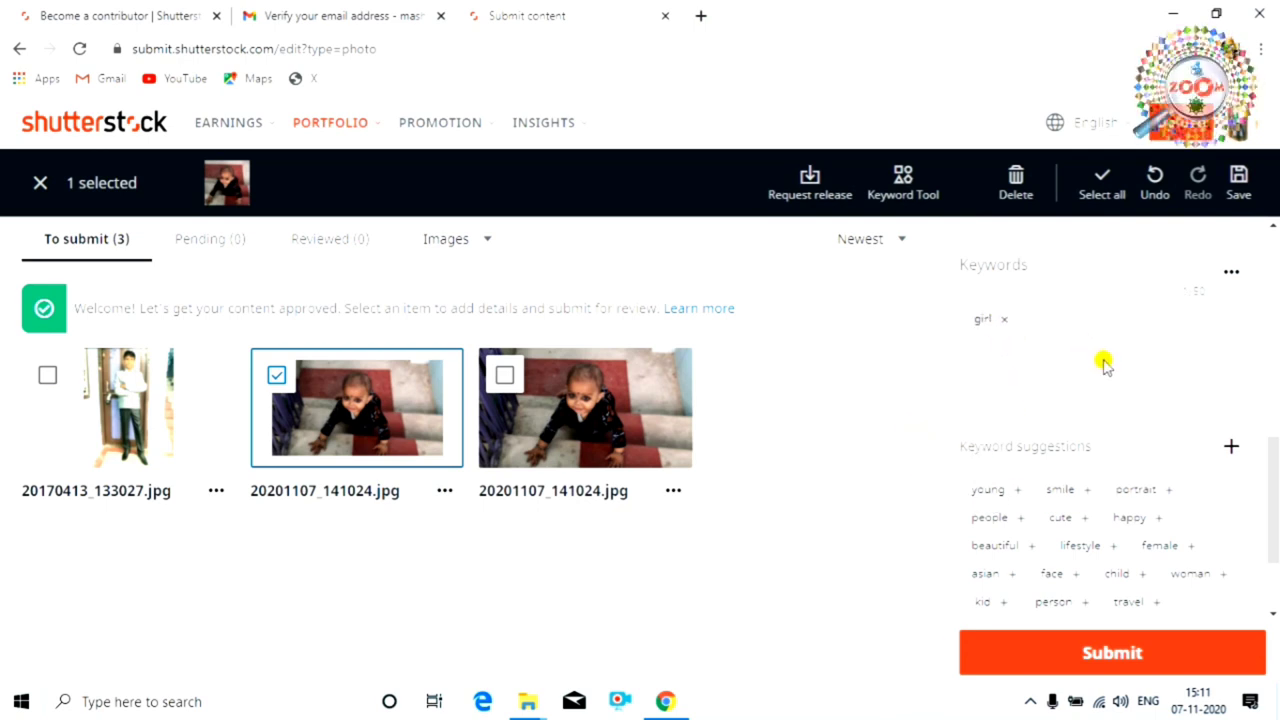
pyautogui.scroll(1, 1095, 390)
pyautogui.scroll(-1, 1066, 428)
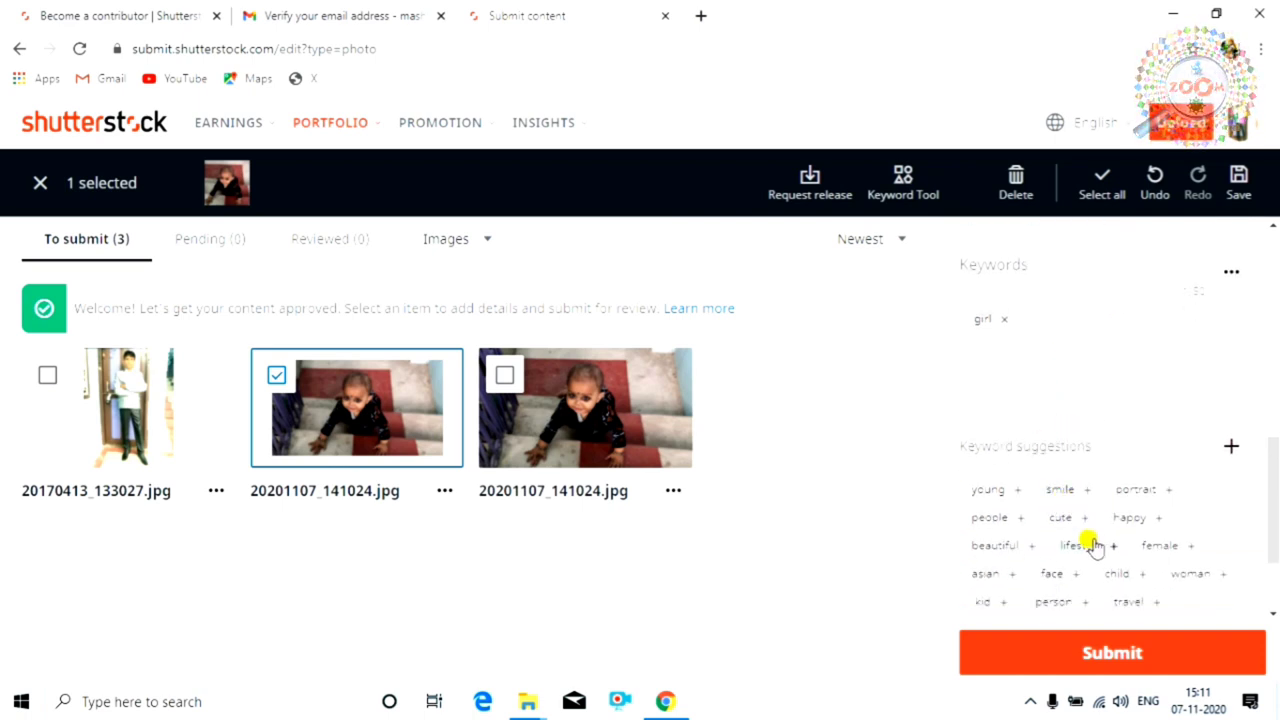
pyautogui.click(1068, 522)
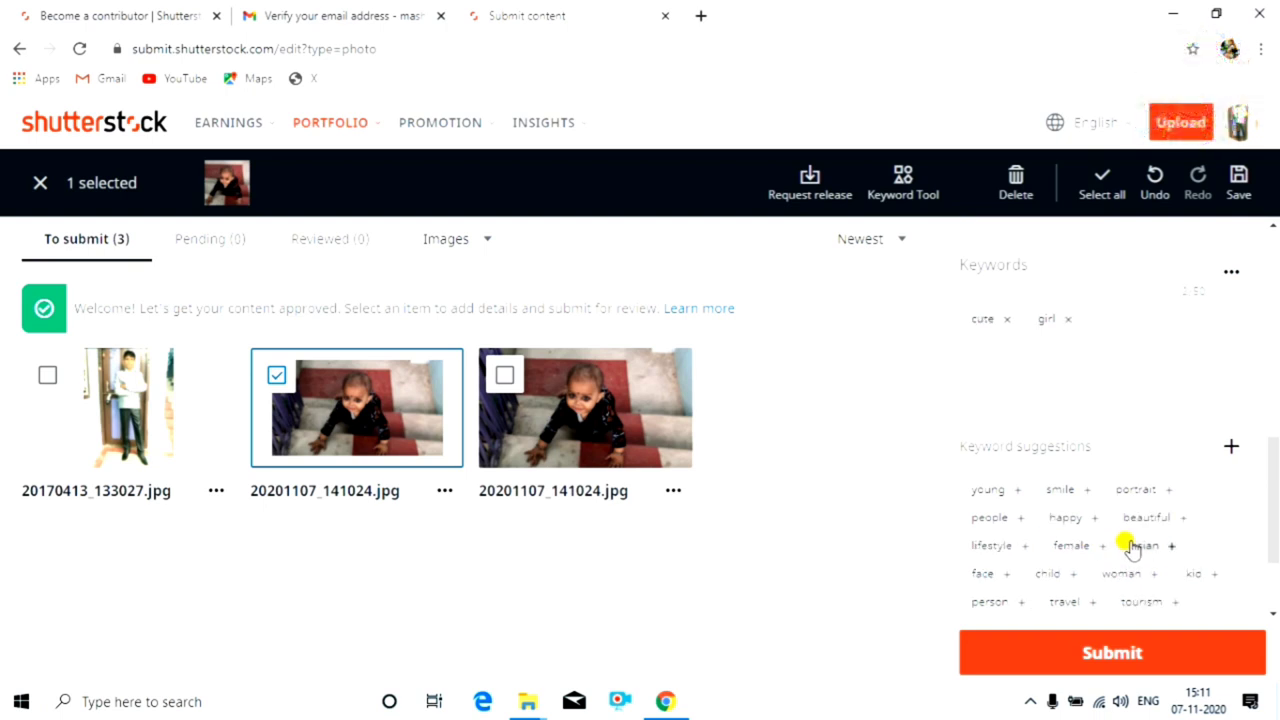
pyautogui.click(1138, 520)
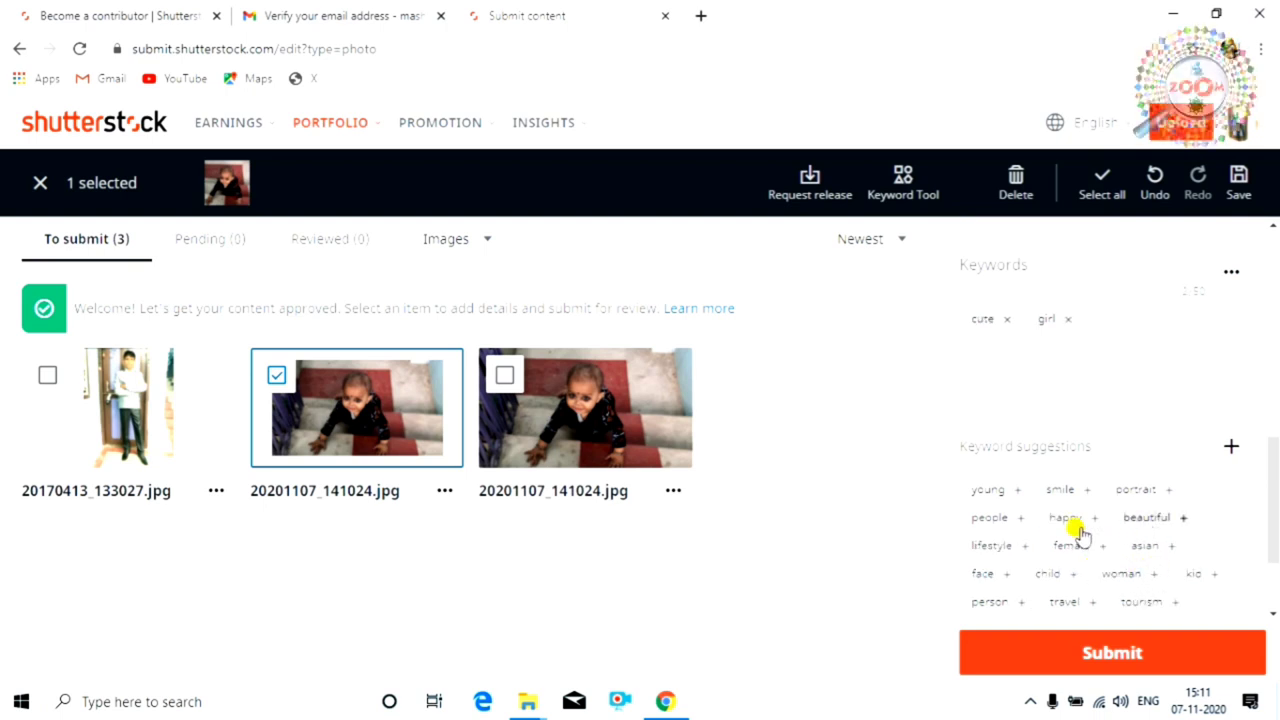
pyautogui.scroll(-1, 1022, 558)
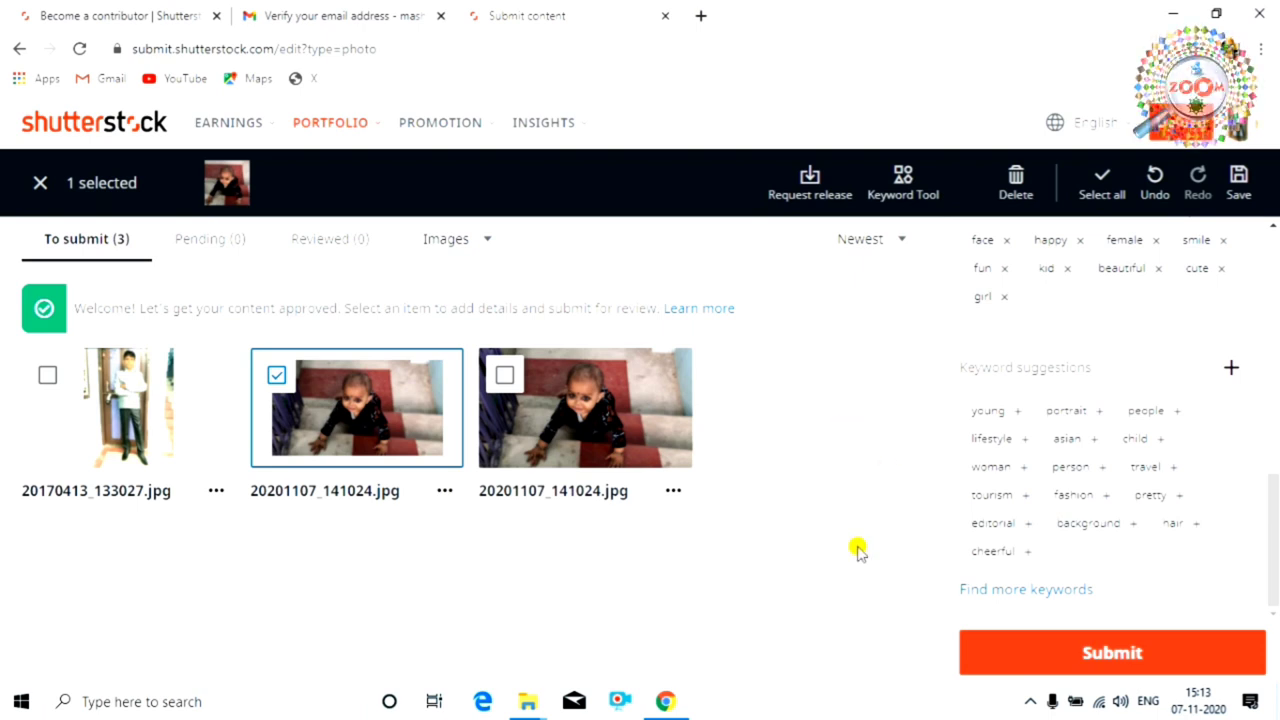
# - Submit the selected photo for review and return to the contributor dashboard
pyautogui.click(1108, 655)
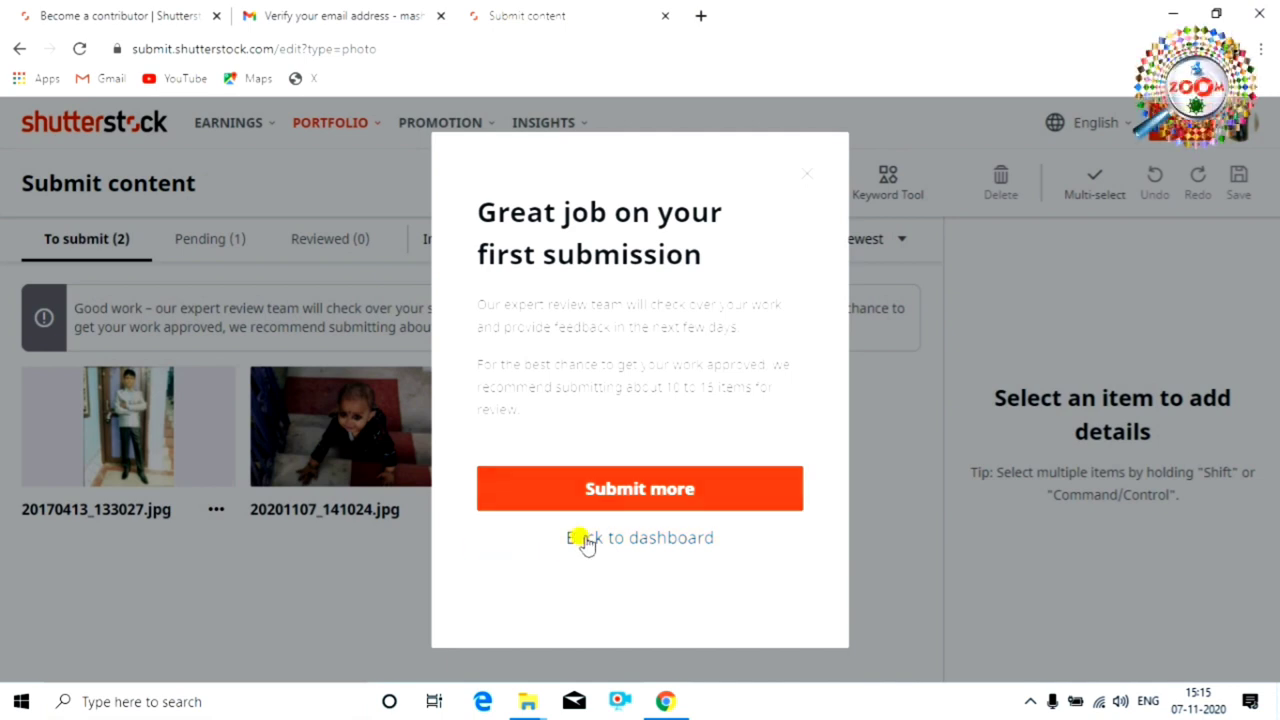
pyautogui.click(655, 539)
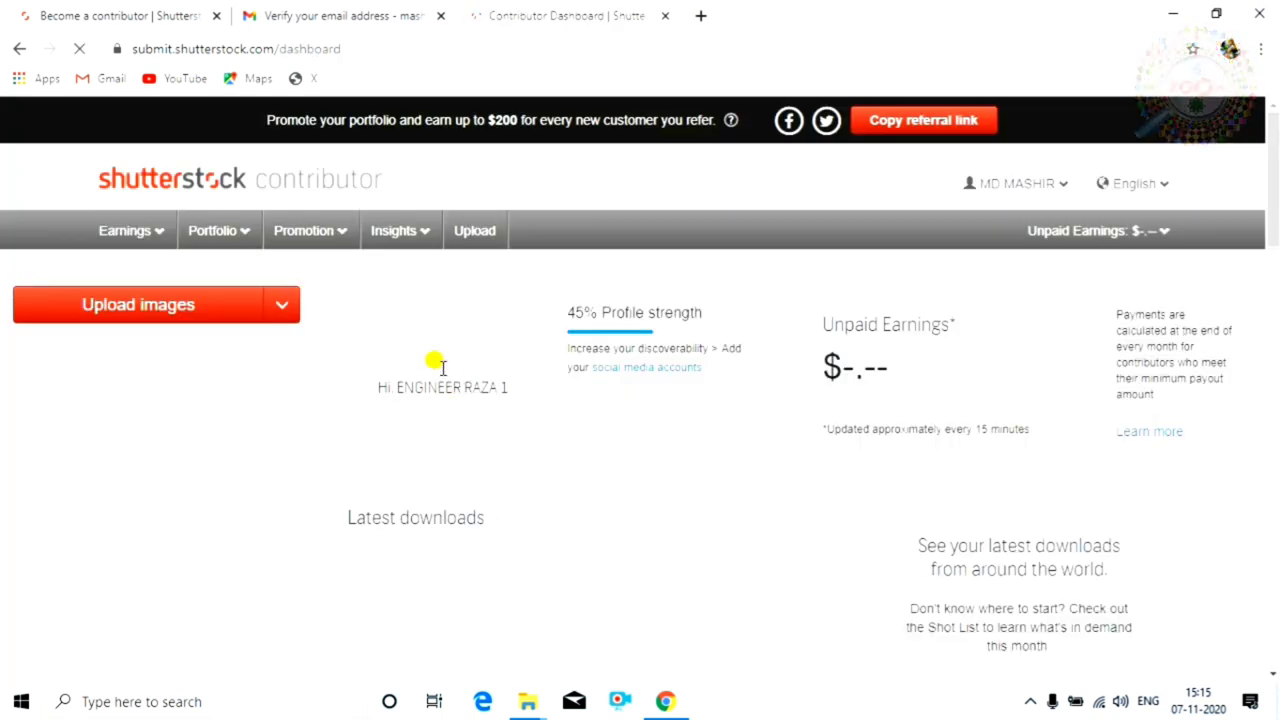
# - Examine the contributor dashboard's submission status, earnings sections, additional resources and footer links
pyautogui.moveTo(1048, 180)
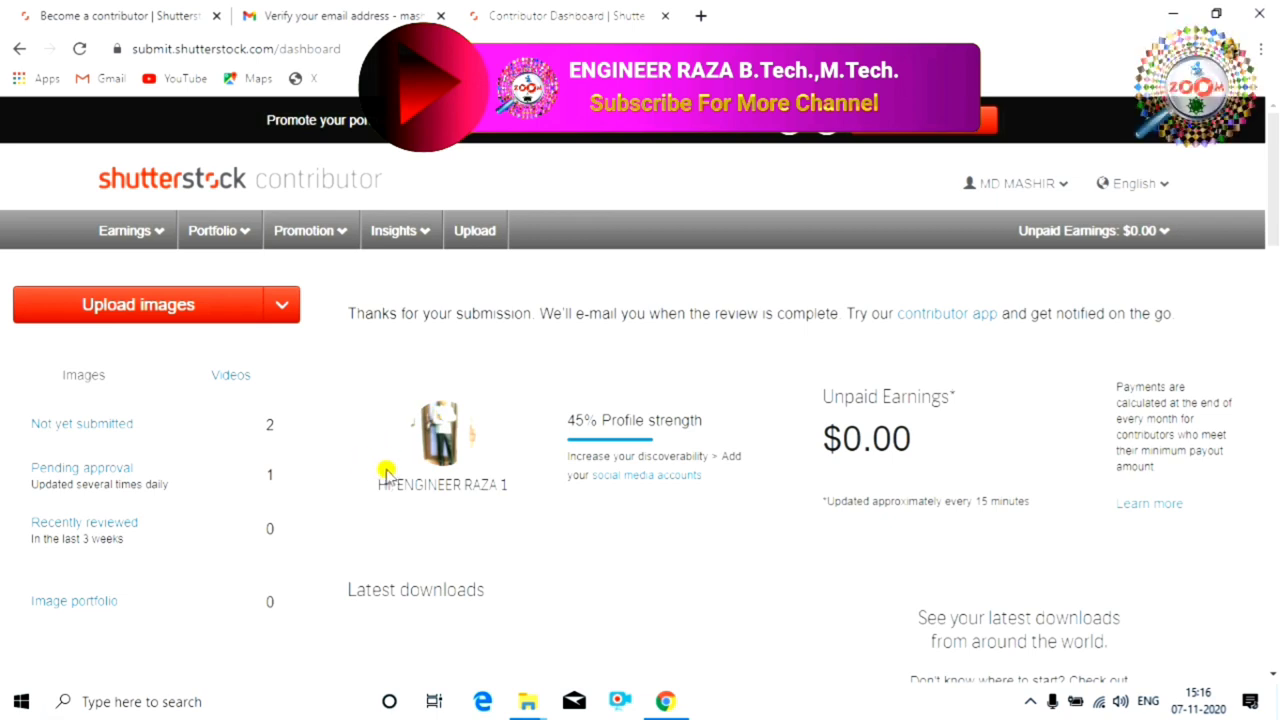
pyautogui.scroll(-1, 394, 466)
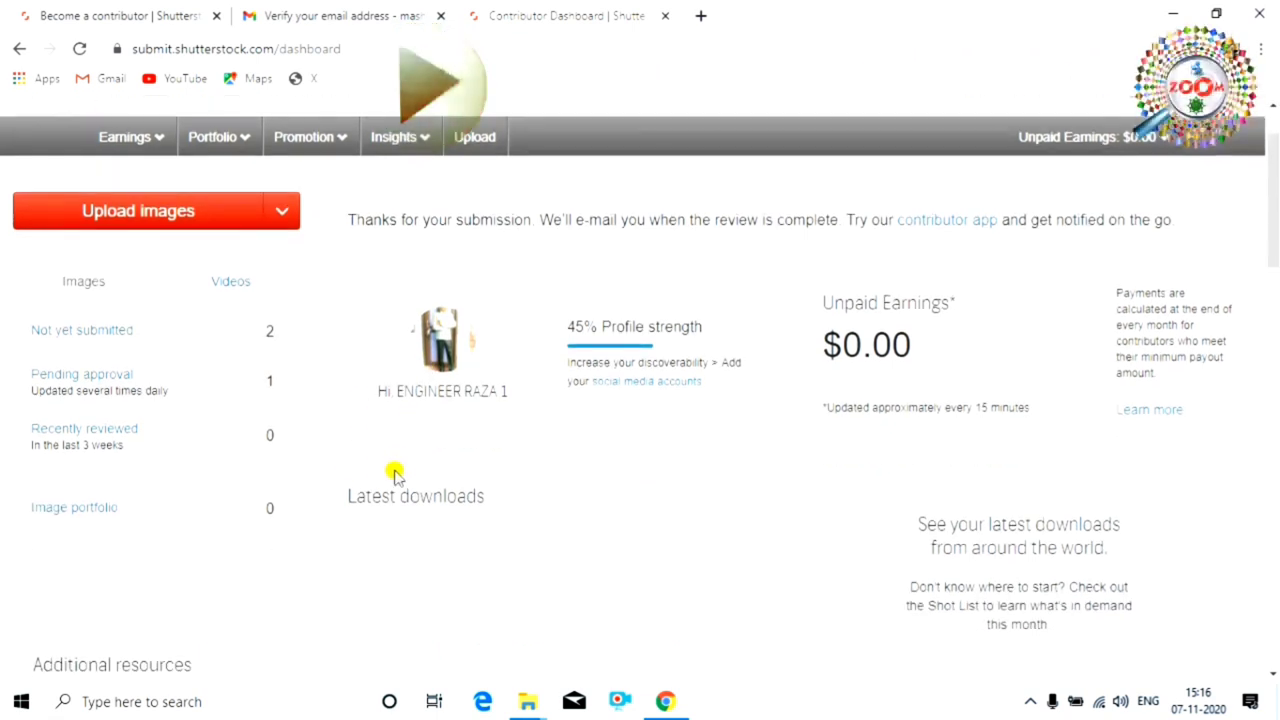
pyautogui.scroll(-1, 368, 466)
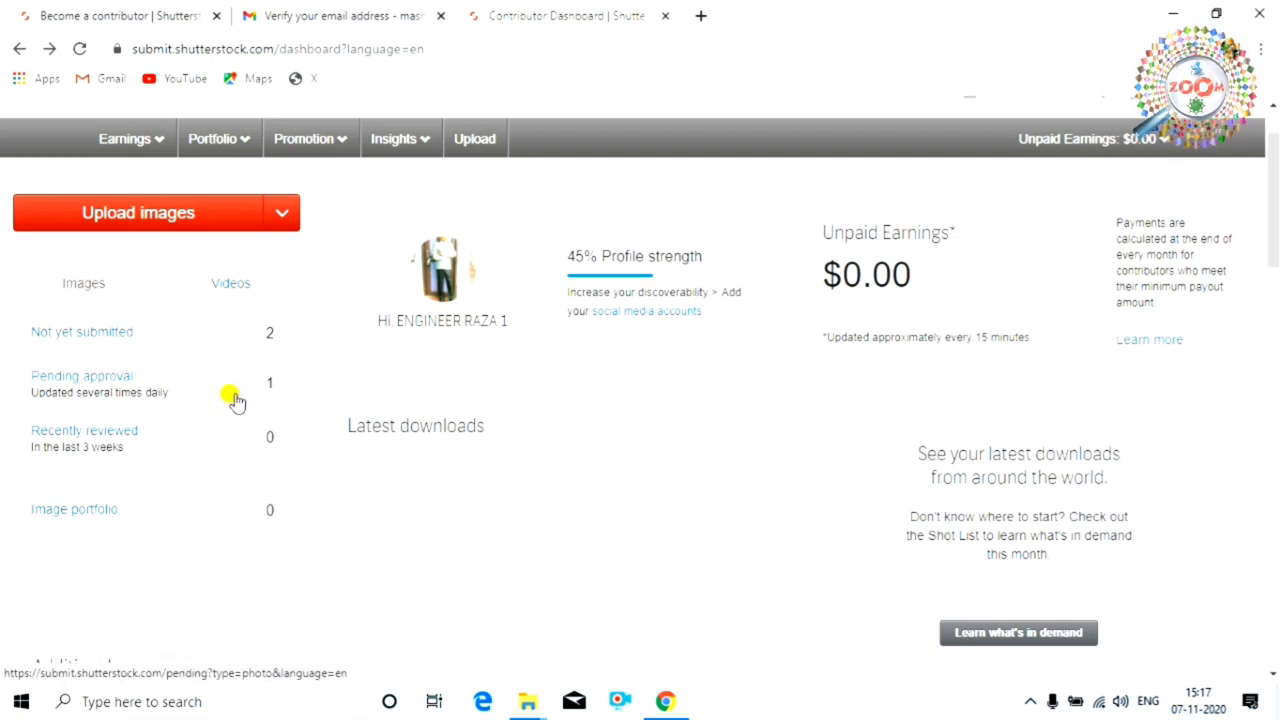
pyautogui.scroll(-3, 441, 382)
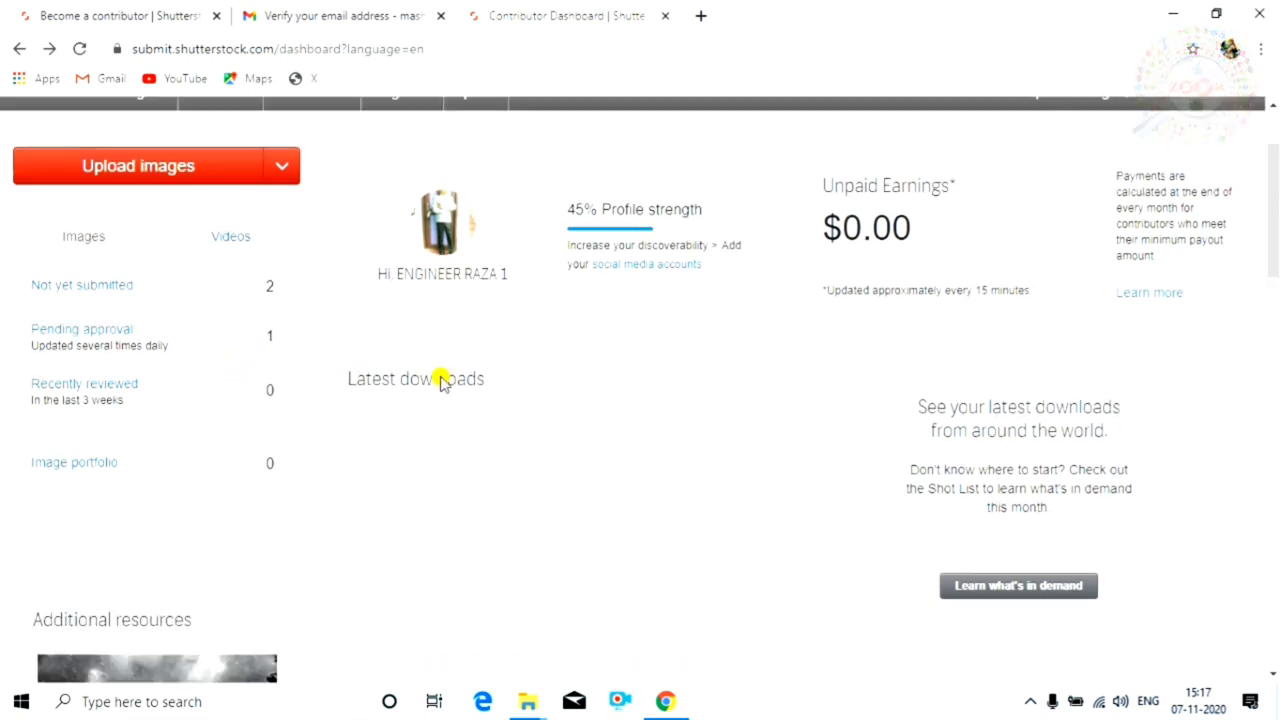
pyautogui.scroll(-9, 427, 383)
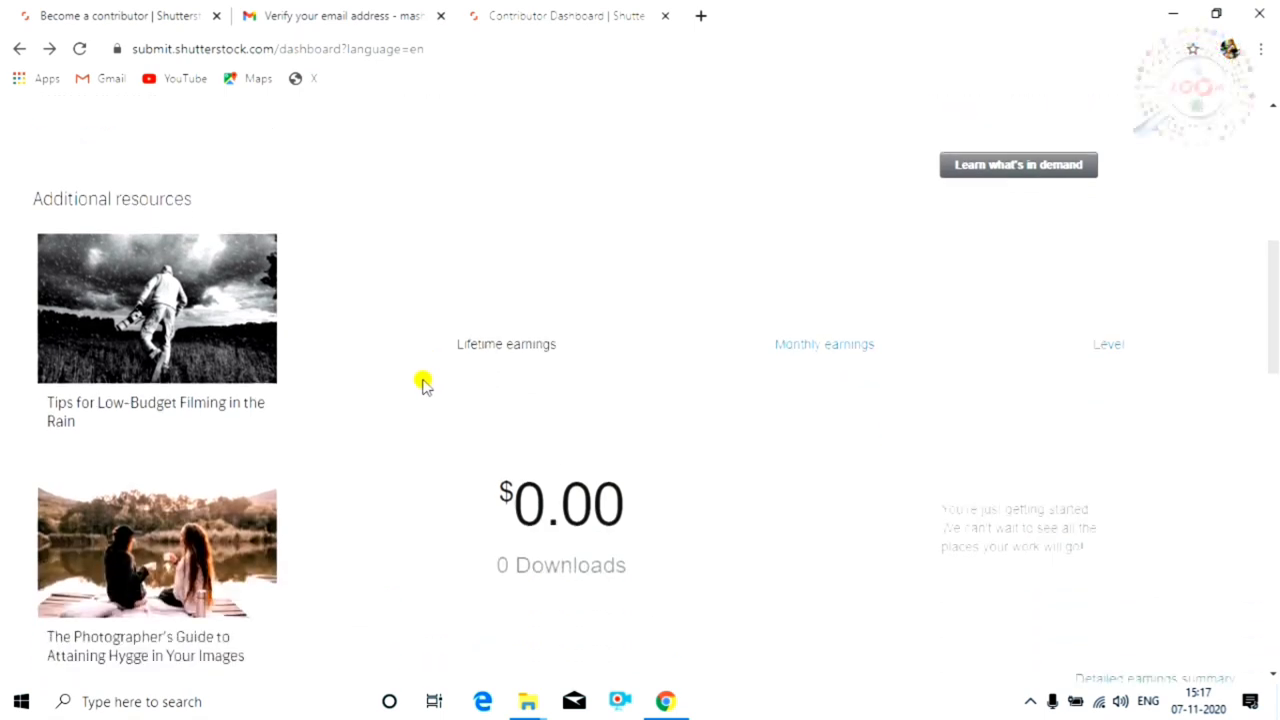
pyautogui.scroll(-4, 422, 383)
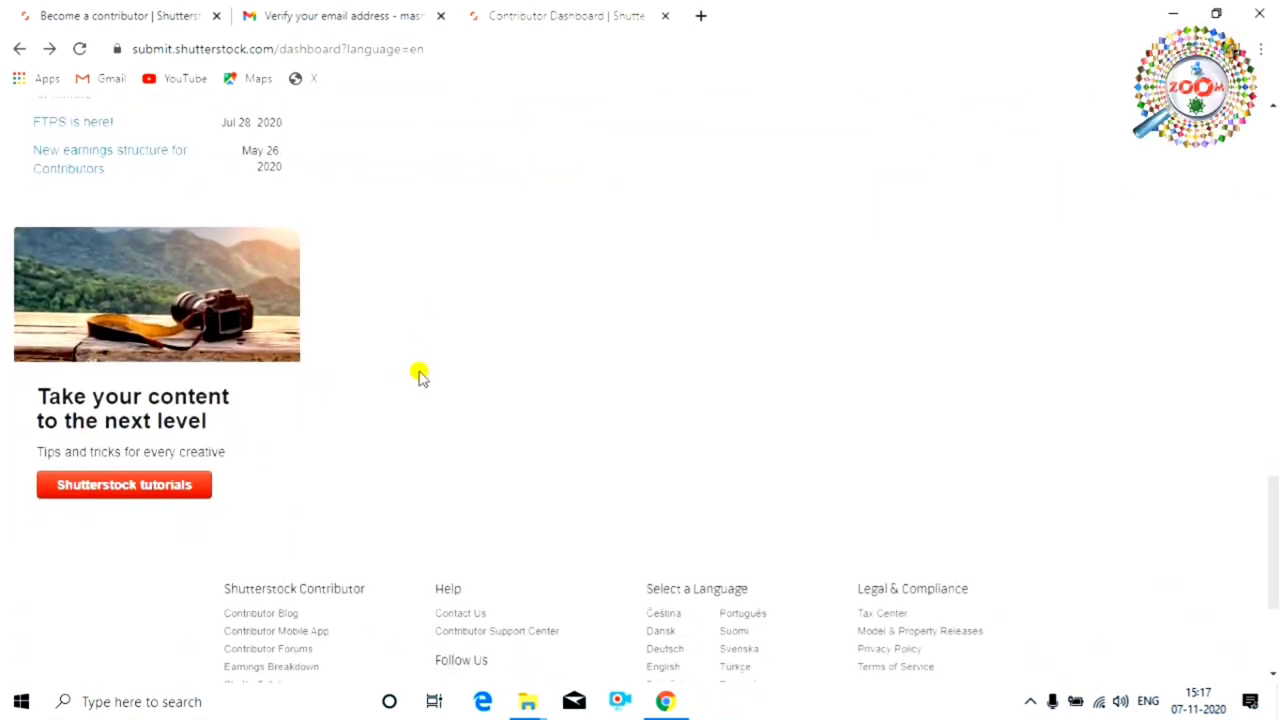
pyautogui.scroll(-3, 420, 375)
pyautogui.scroll(2, 205, 400)
pyautogui.scroll(-2, 225, 415)
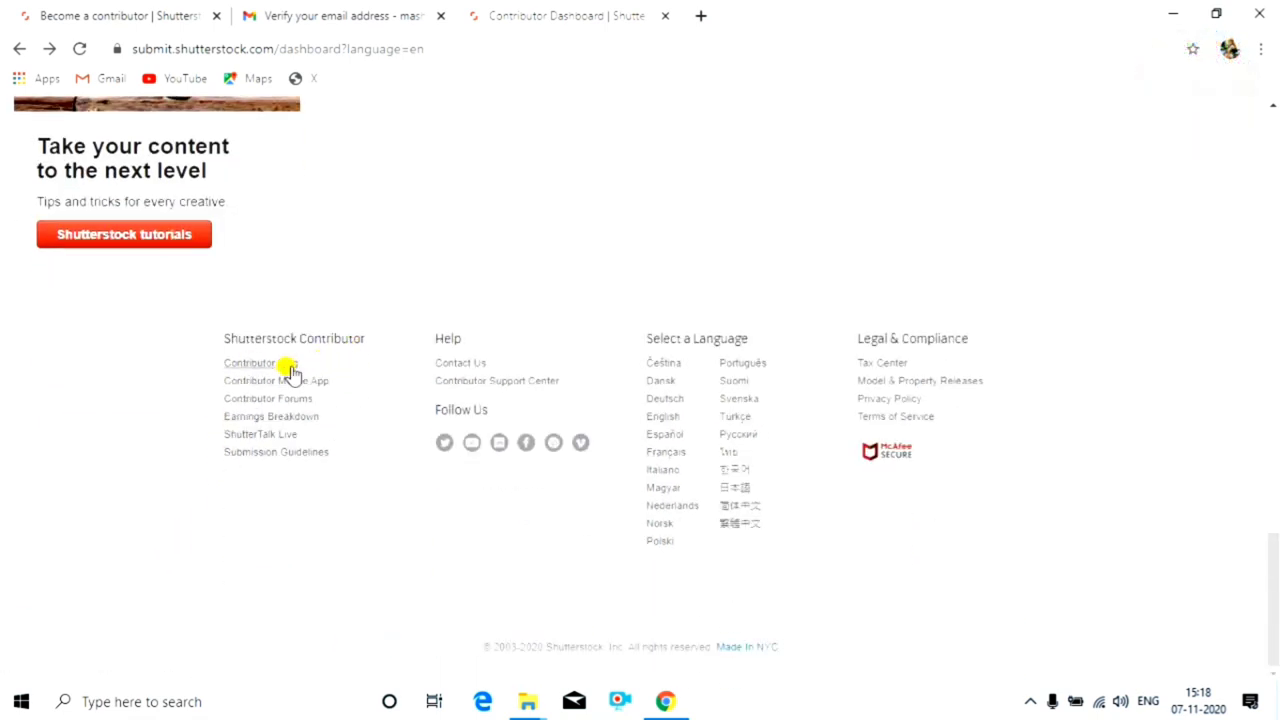